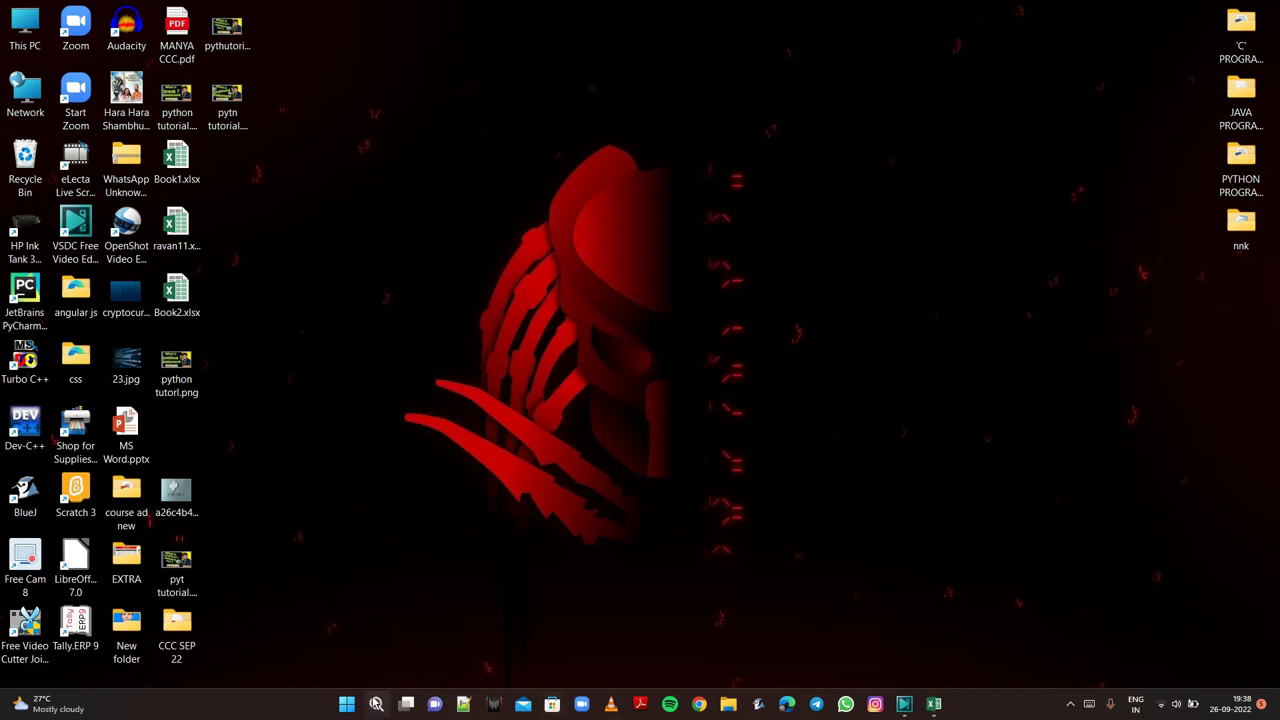
Bring the blank Book2 workbook to the front using its Excel taskbar preview.
{"action": "left_click", "coordinate": [376, 704]}
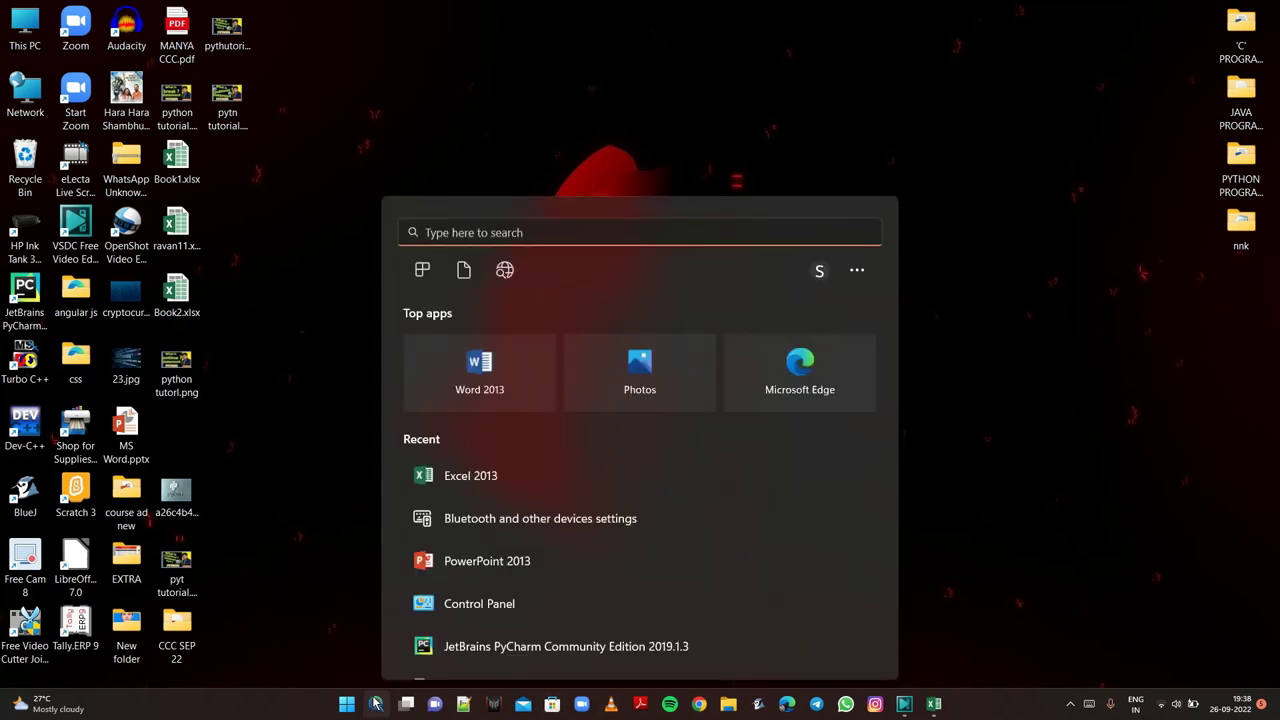
{"action": "mouse_move", "coordinate": [941, 708]}
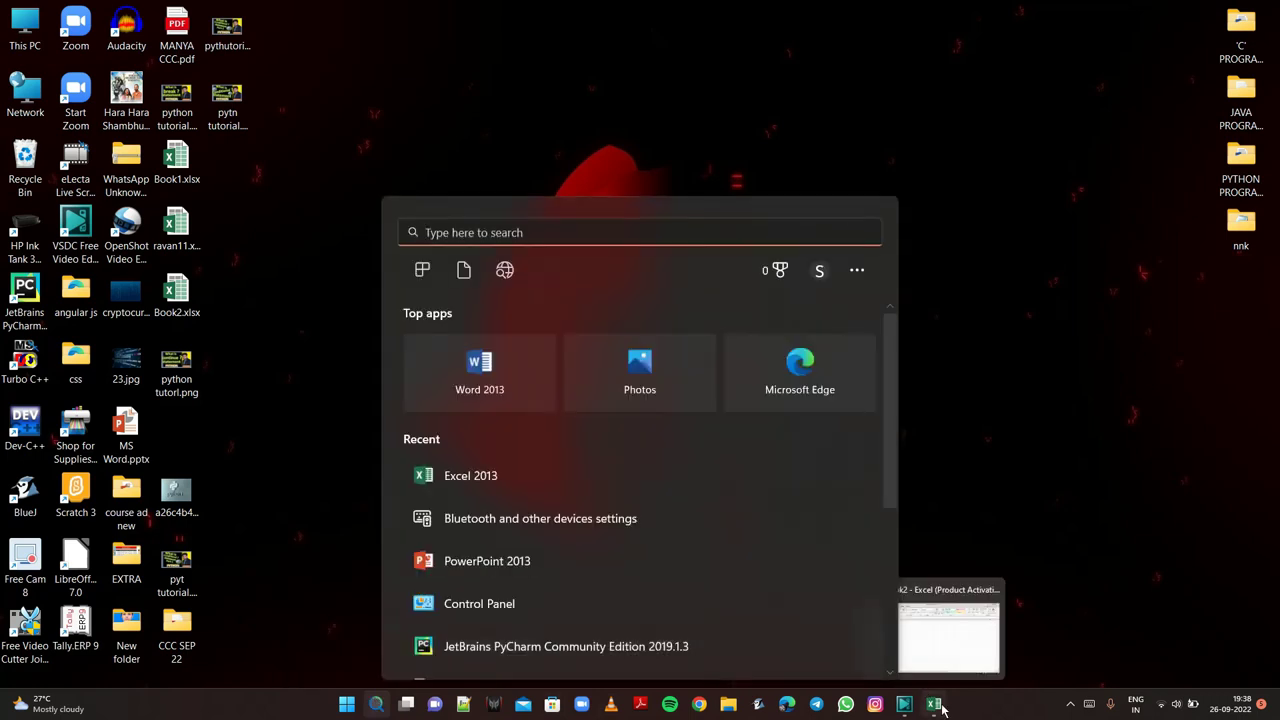
{"action": "left_click", "coordinate": [949, 639]}
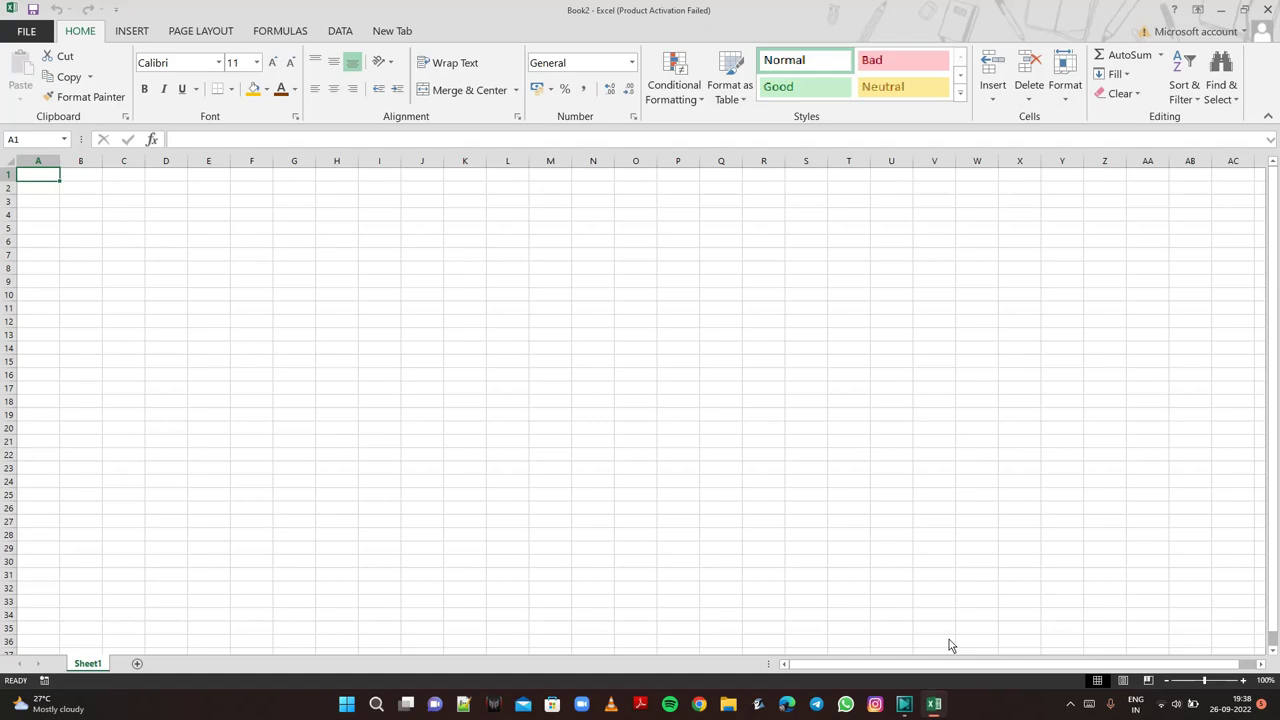
Zoom to about 210%, merge and centre A1:F2, and type 'Bank PassBook Statement'.
{"action": "left_click", "coordinate": [1245, 680]}
{"action": "left_click", "coordinate": [1245, 680]}
{"action": "left_click", "coordinate": [1245, 680]}
{"action": "left_click", "coordinate": [1245, 680]}
{"action": "left_click", "coordinate": [1245, 680]}
{"action": "left_click", "coordinate": [1245, 680]}
{"action": "left_click", "coordinate": [1245, 680]}
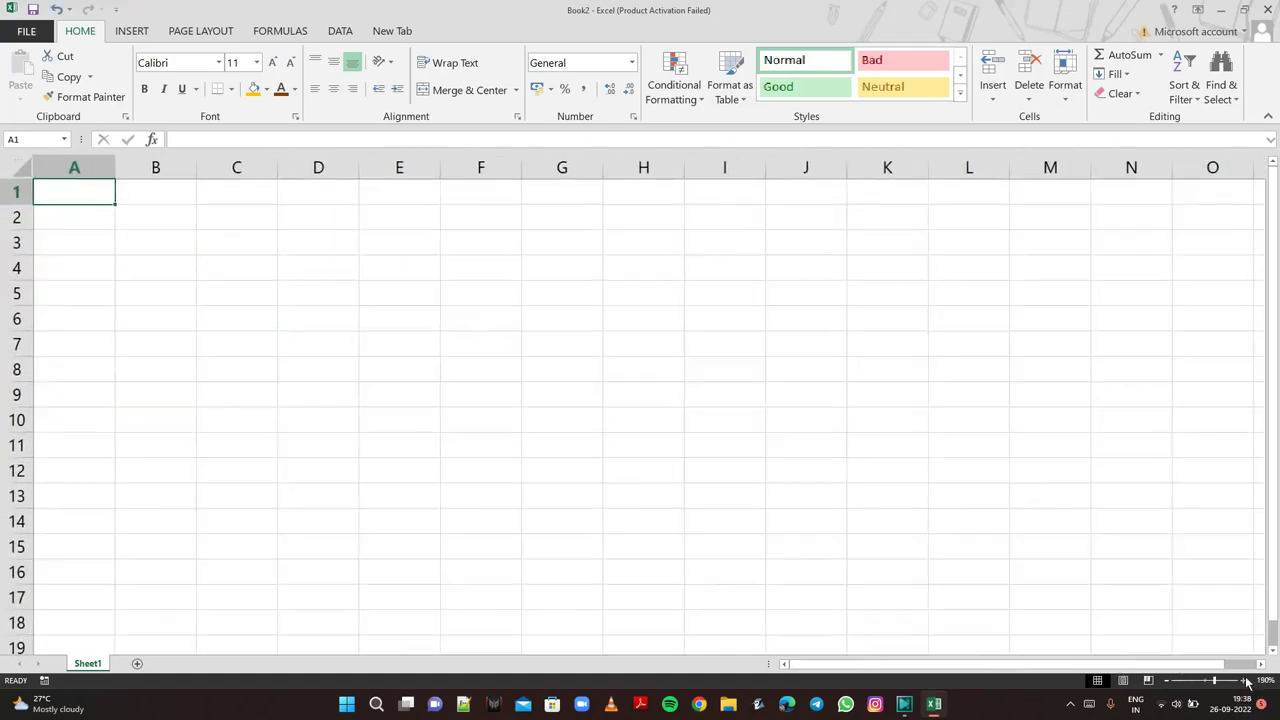
{"action": "left_click", "coordinate": [1247, 681]}
{"action": "left_click", "coordinate": [1247, 681]}
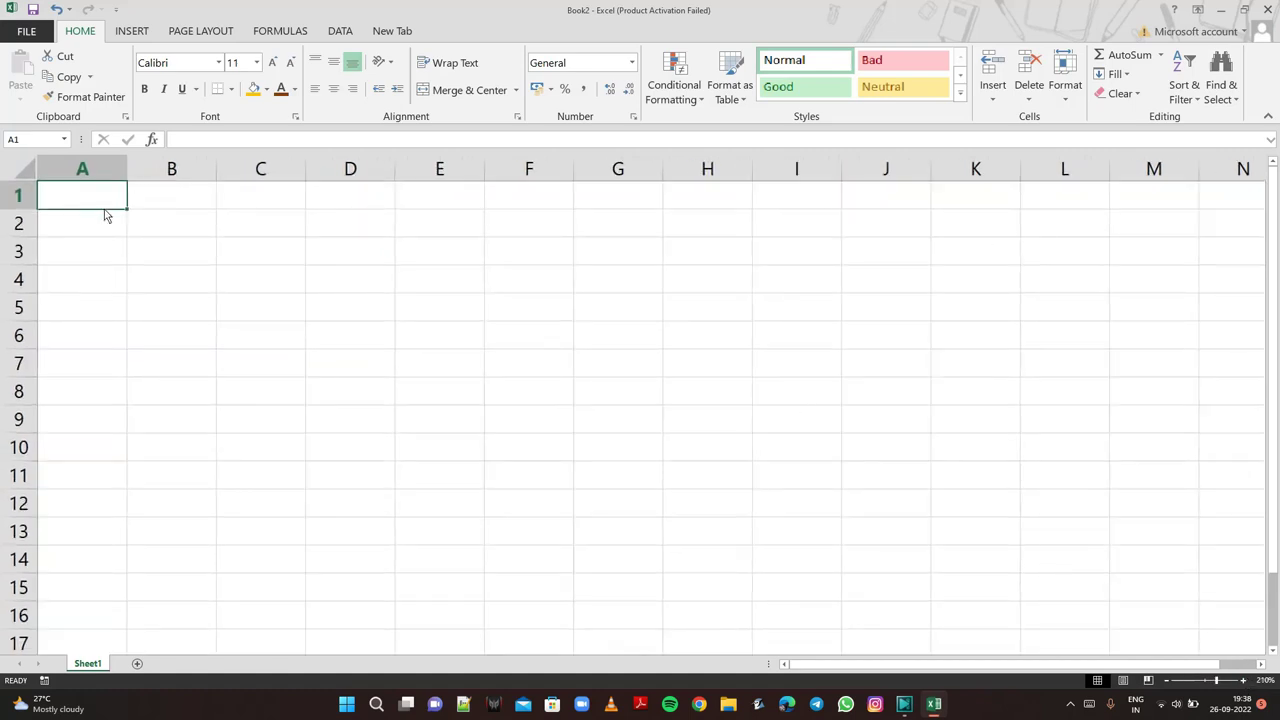
{"action": "mouse_move", "coordinate": [79, 200]}
{"action": "left_mouse_down"}
{"action": "mouse_move", "coordinate": [439, 238]}
{"action": "mouse_move", "coordinate": [547, 233]}
{"action": "left_mouse_up"}
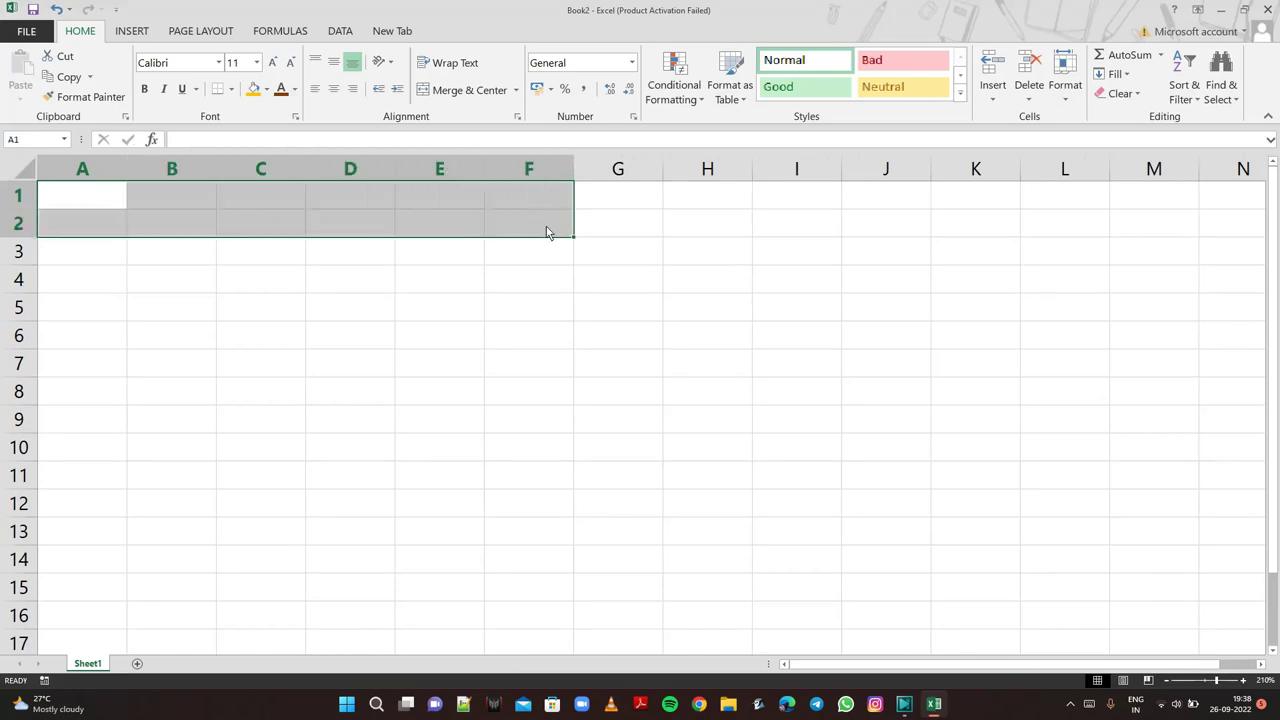
{"action": "left_click", "coordinate": [466, 92]}
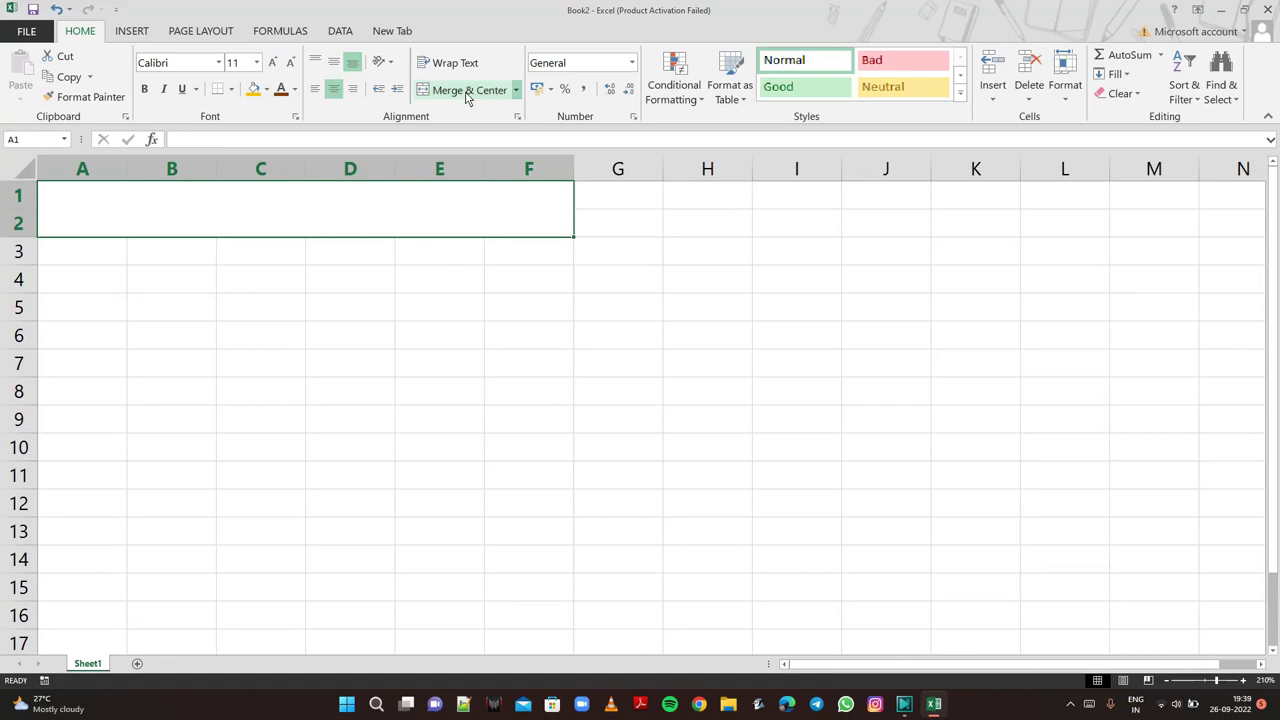
{"action": "type", "text": "Bank"}
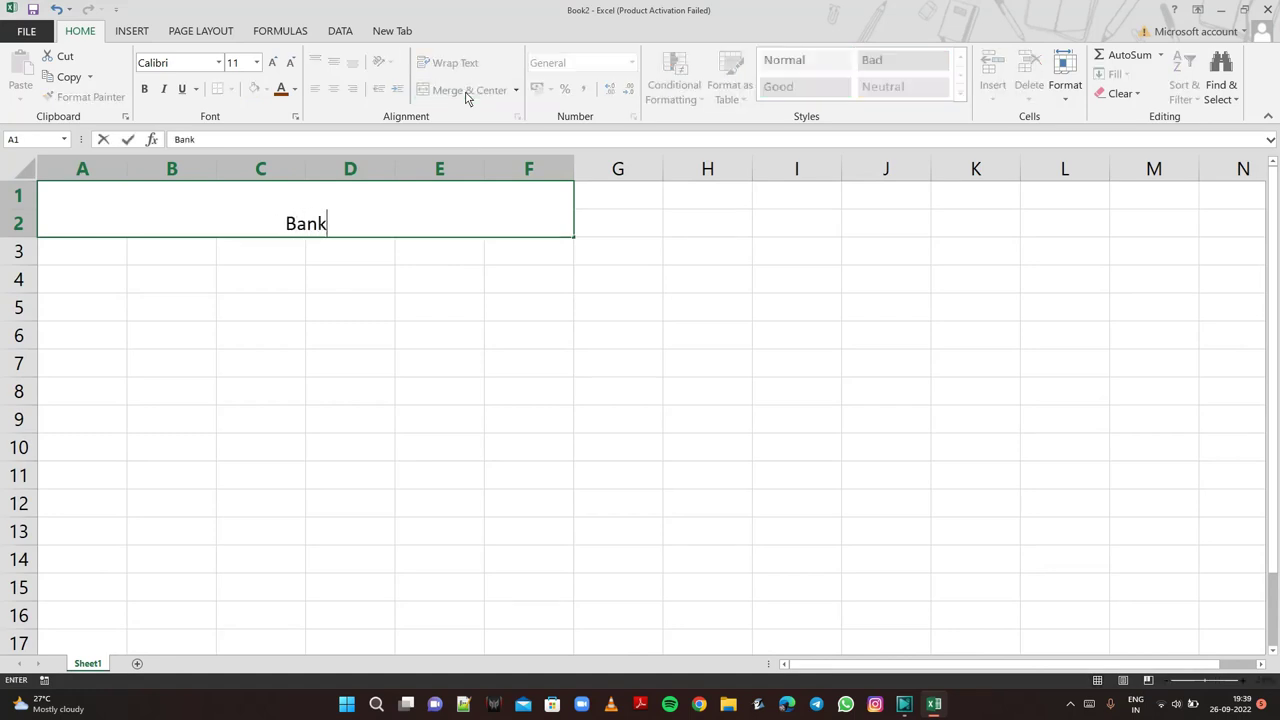
{"action": "type", "text": " Pass"}
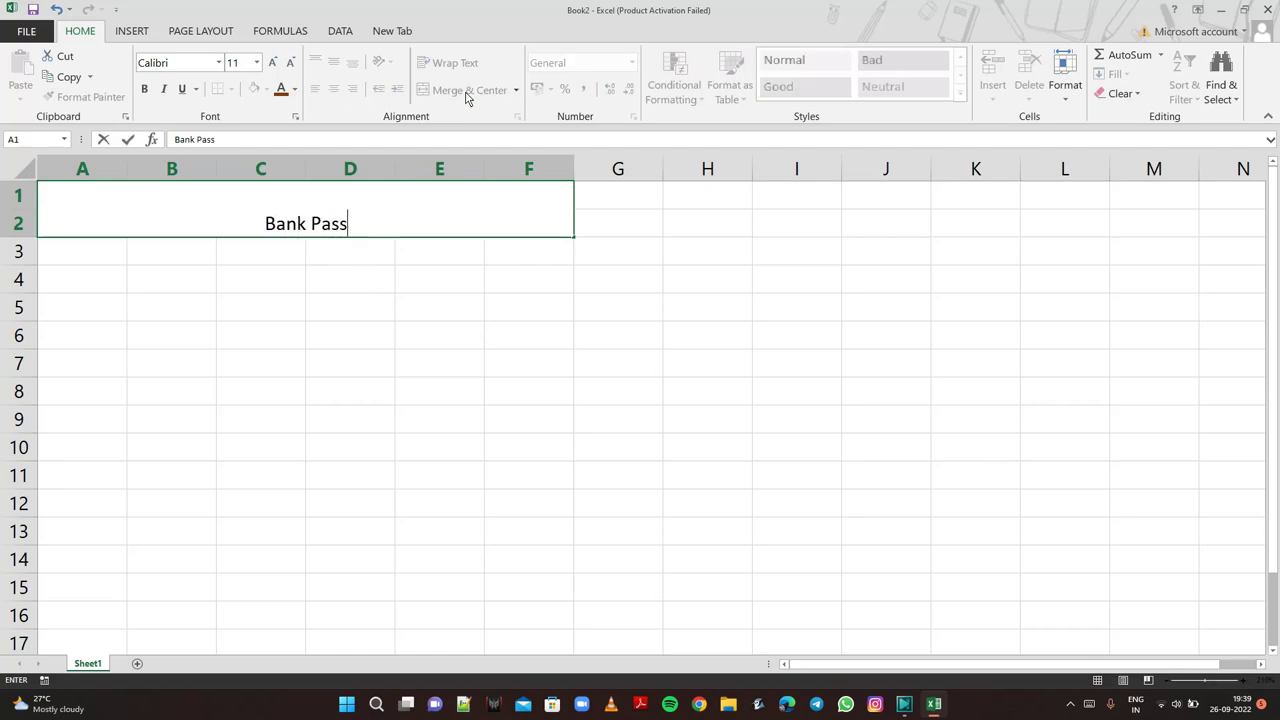
{"action": "type", "text": "Bo"}
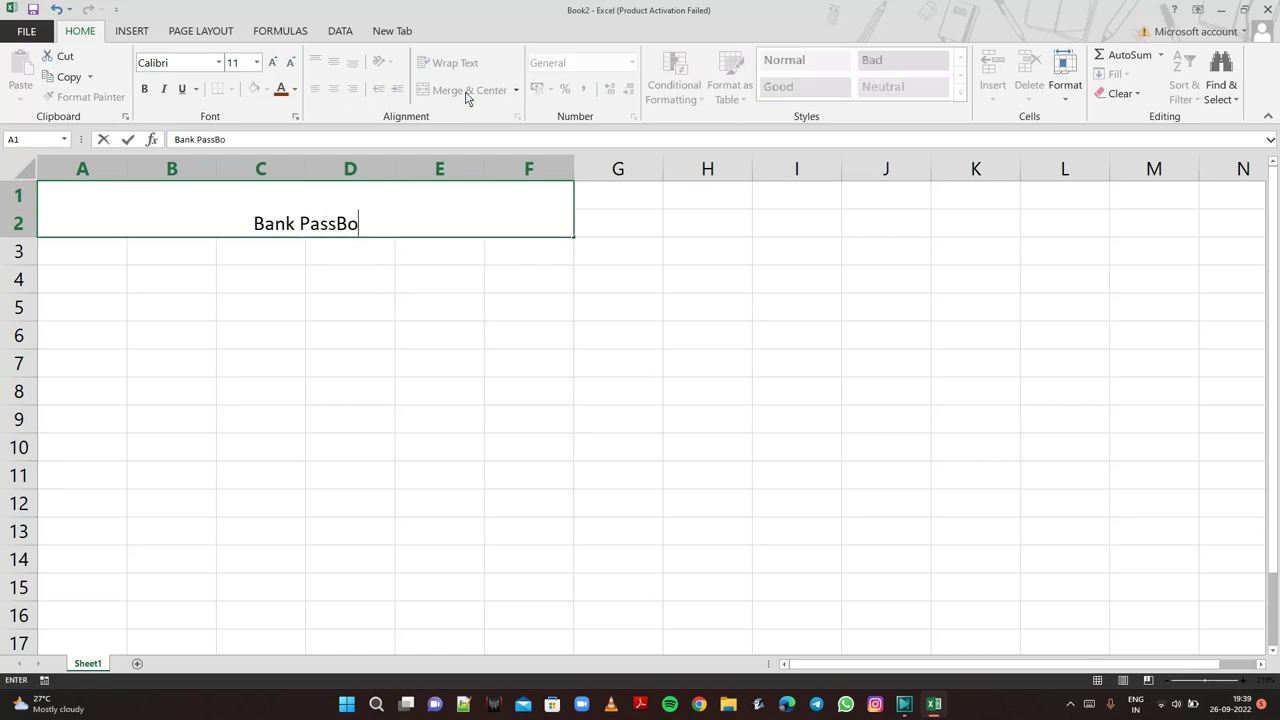
{"action": "type", "text": "ok "}
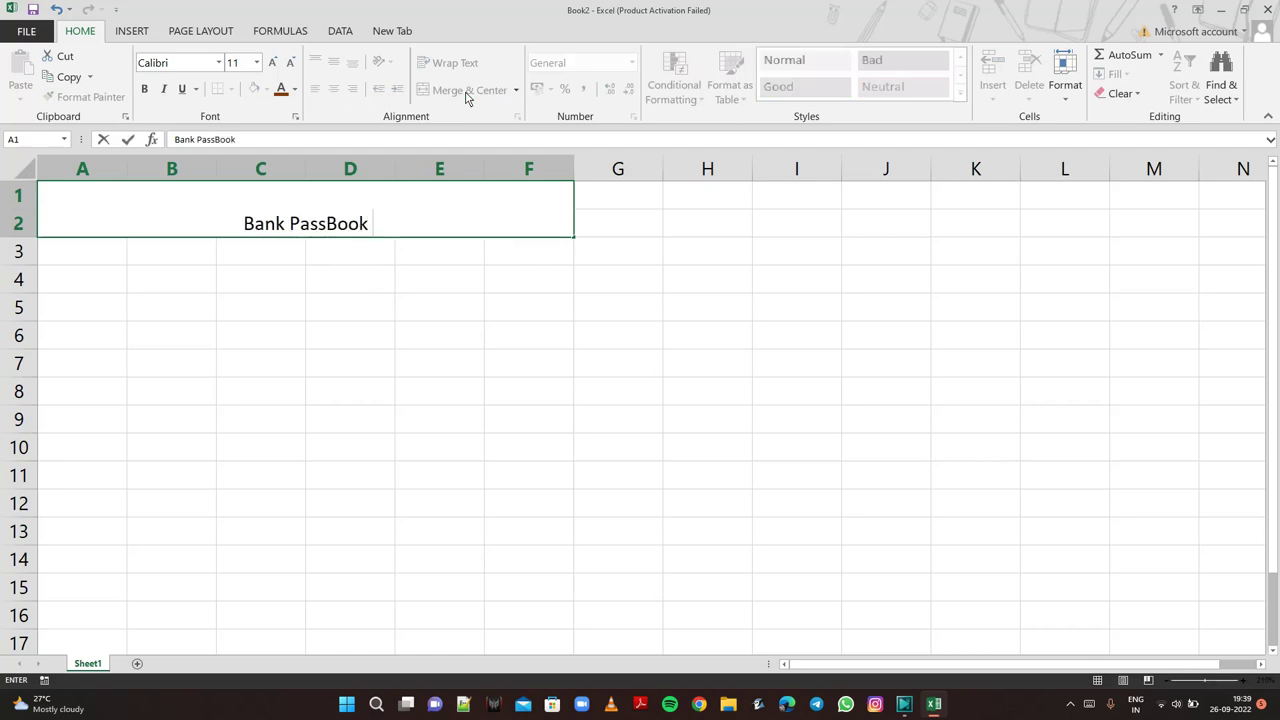
{"action": "type", "text": "State"}
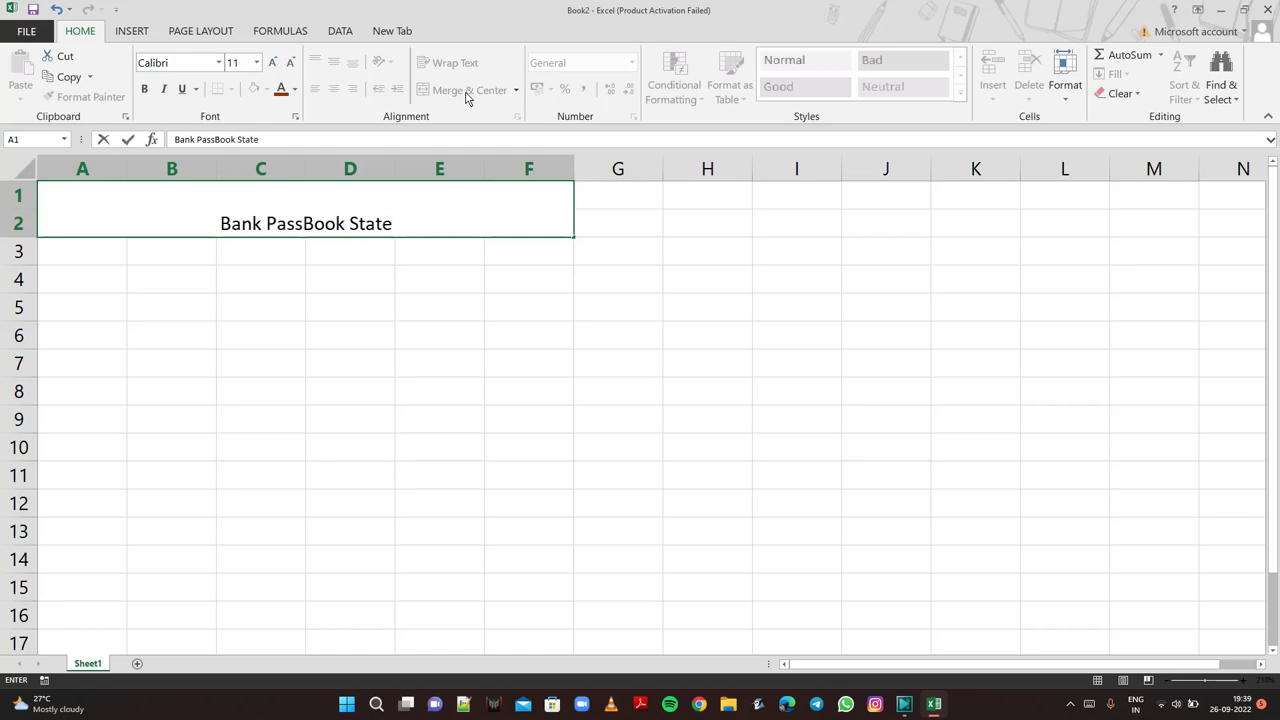
{"action": "type", "text": "ment"}
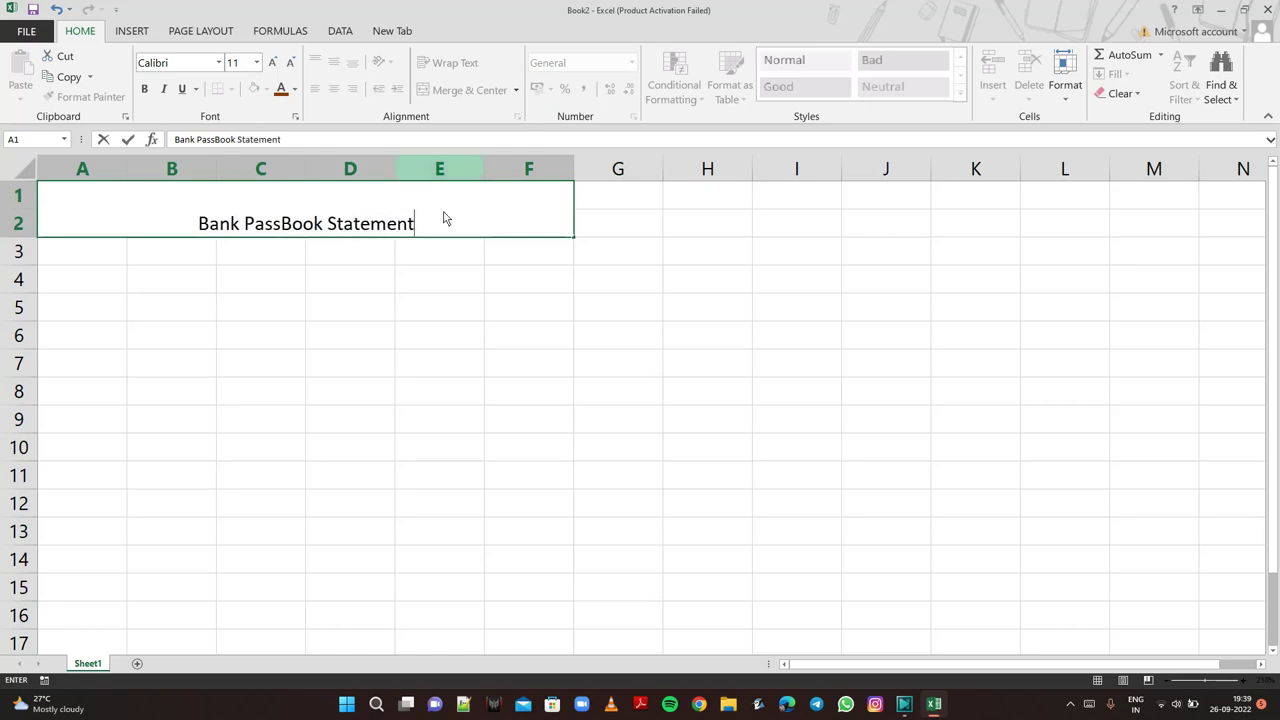
Make the title text bold at 24-point font size.
{"action": "left_click_drag", "start_coordinate": [427, 223], "coordinate": [180, 234]}
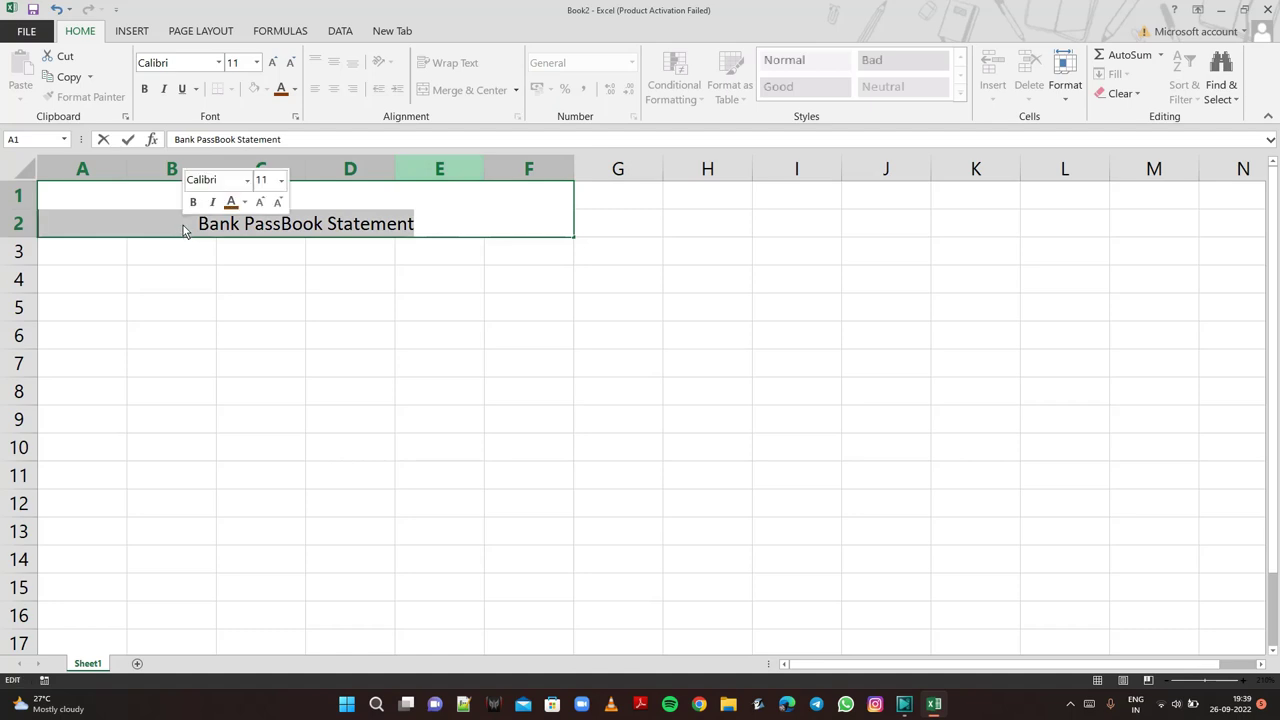
{"action": "left_click", "coordinate": [272, 64]}
{"action": "left_click", "coordinate": [272, 64]}
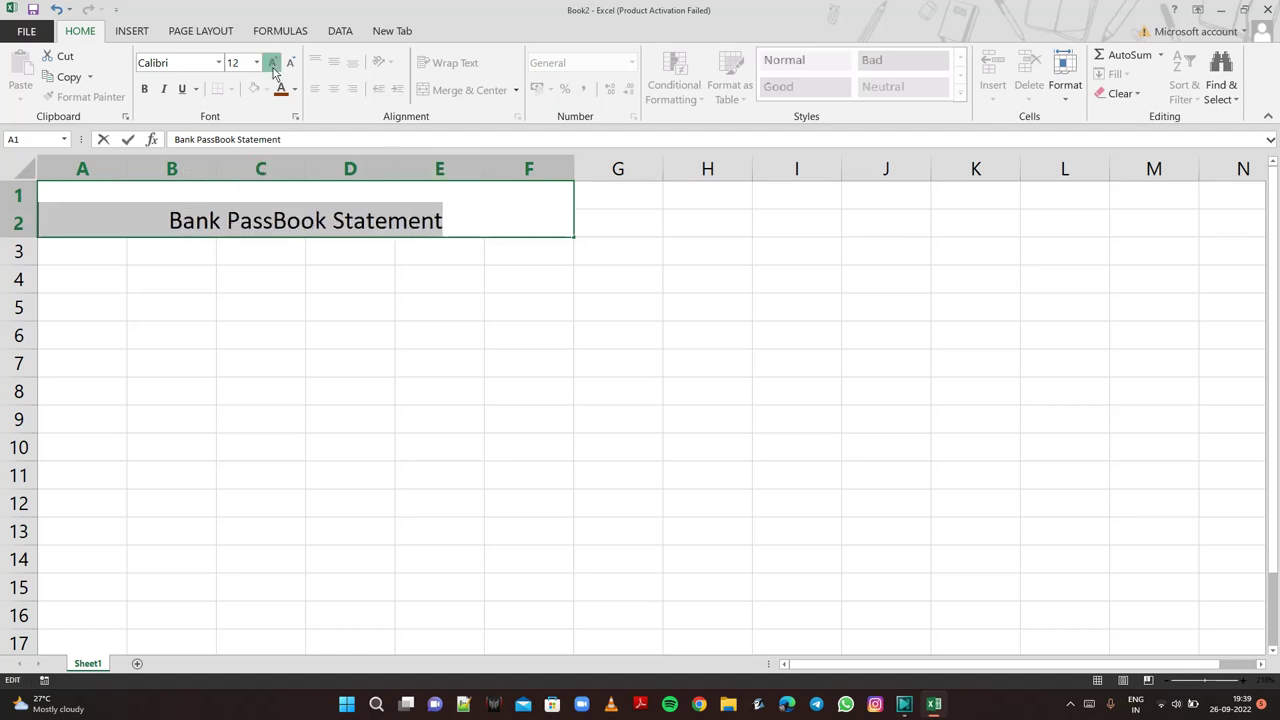
{"action": "left_click", "coordinate": [272, 64]}
{"action": "left_click", "coordinate": [272, 64]}
{"action": "left_click", "coordinate": [272, 64]}
{"action": "left_click", "coordinate": [273, 68]}
{"action": "left_click", "coordinate": [273, 68]}
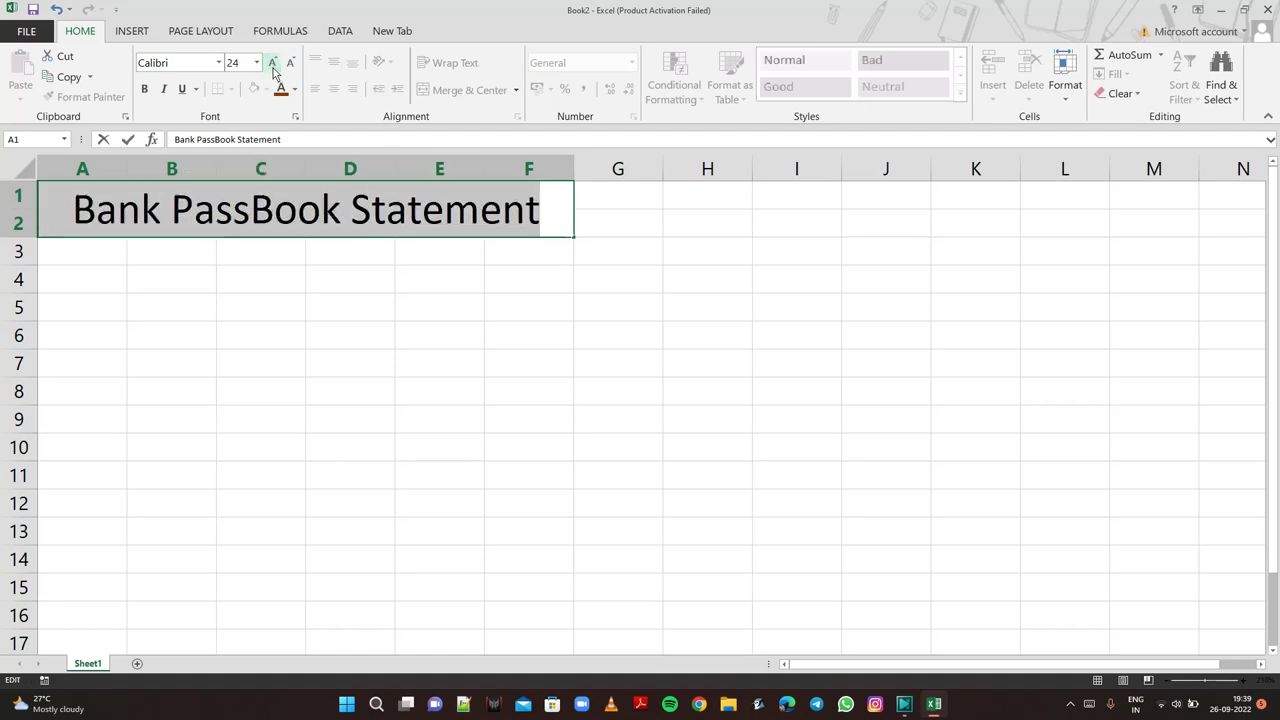
{"action": "left_click", "coordinate": [147, 92]}
Give the merged title cell a dark grey fill and white text.
{"action": "left_click", "coordinate": [601, 279]}
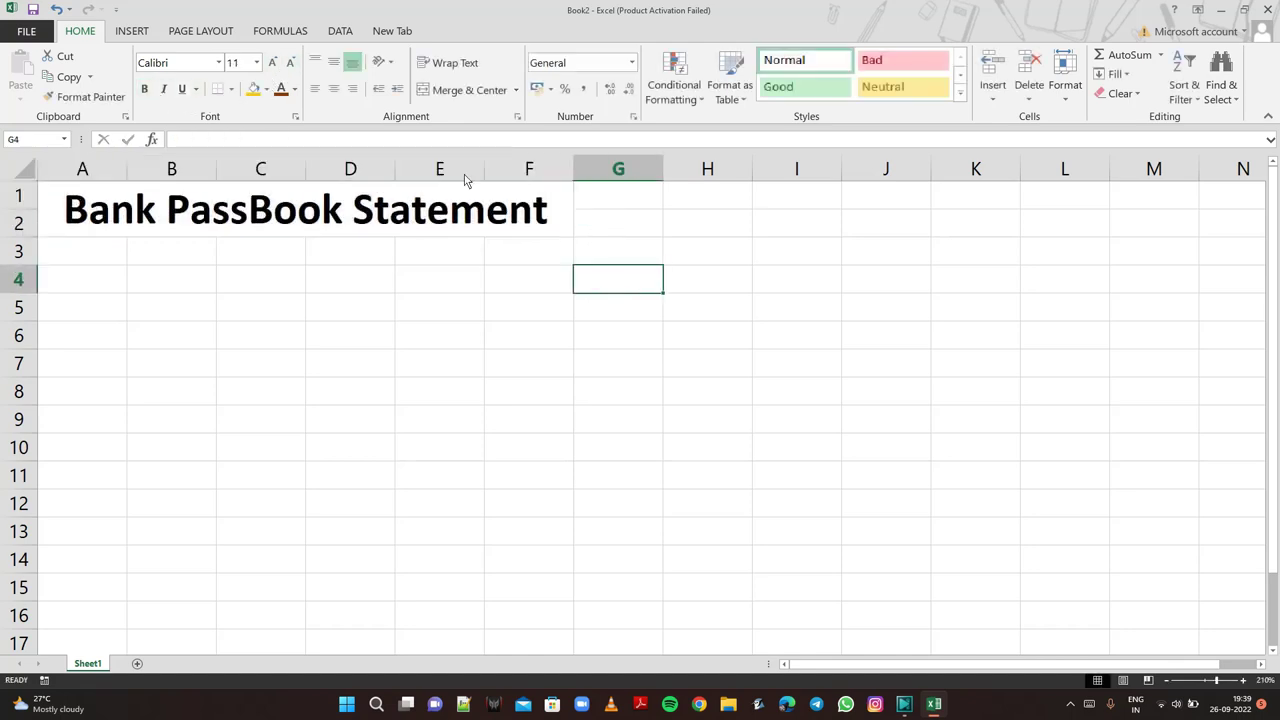
{"action": "left_click", "coordinate": [447, 224]}
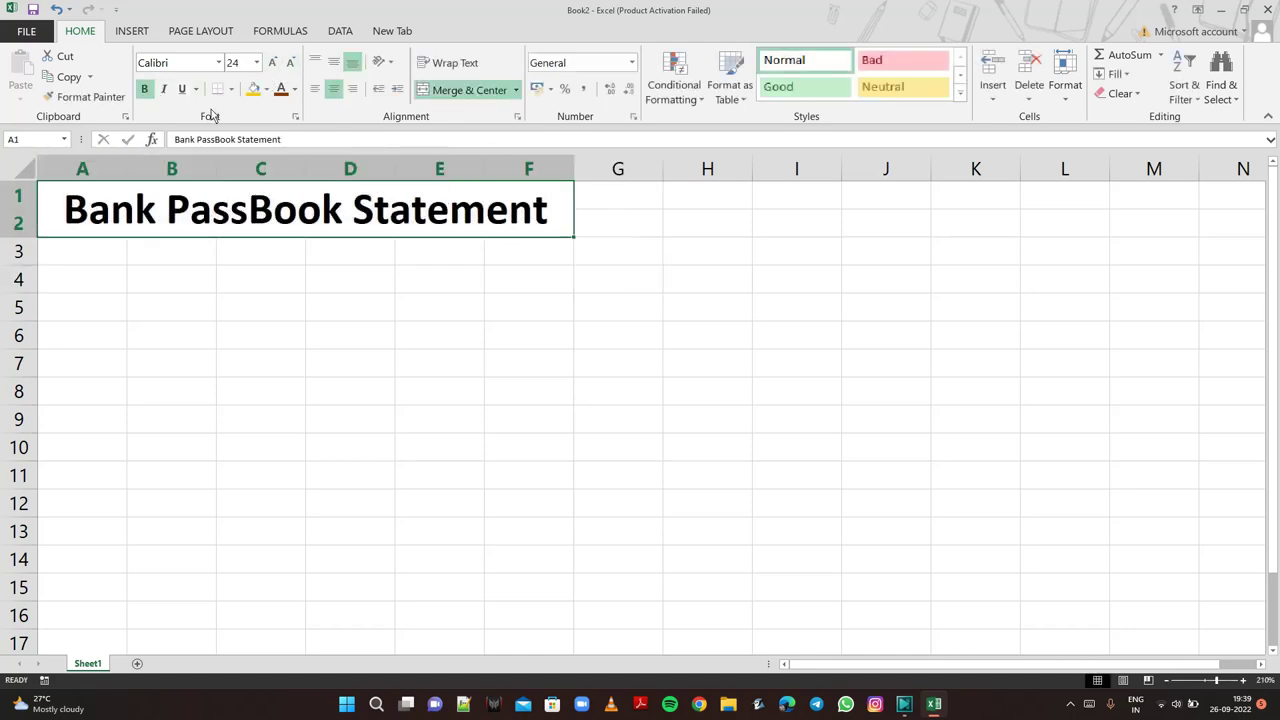
{"action": "left_click", "coordinate": [266, 90]}
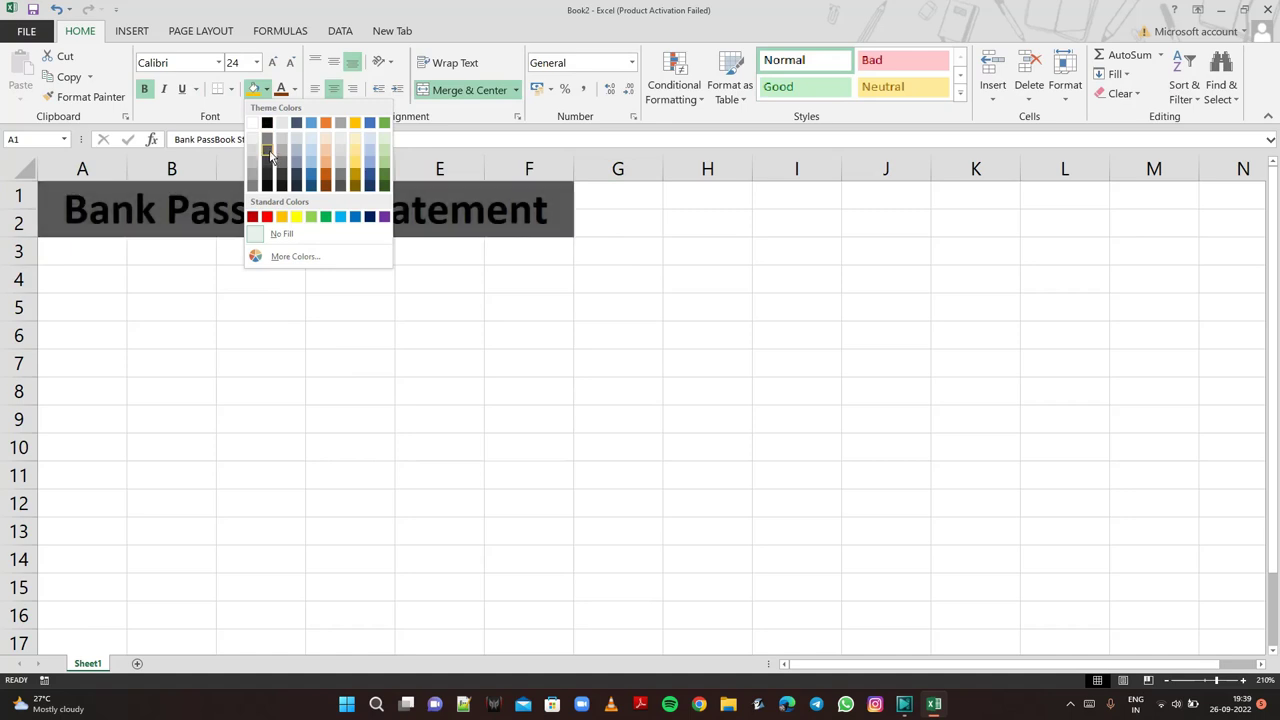
{"action": "left_click", "coordinate": [269, 161]}
{"action": "left_click", "coordinate": [297, 94]}
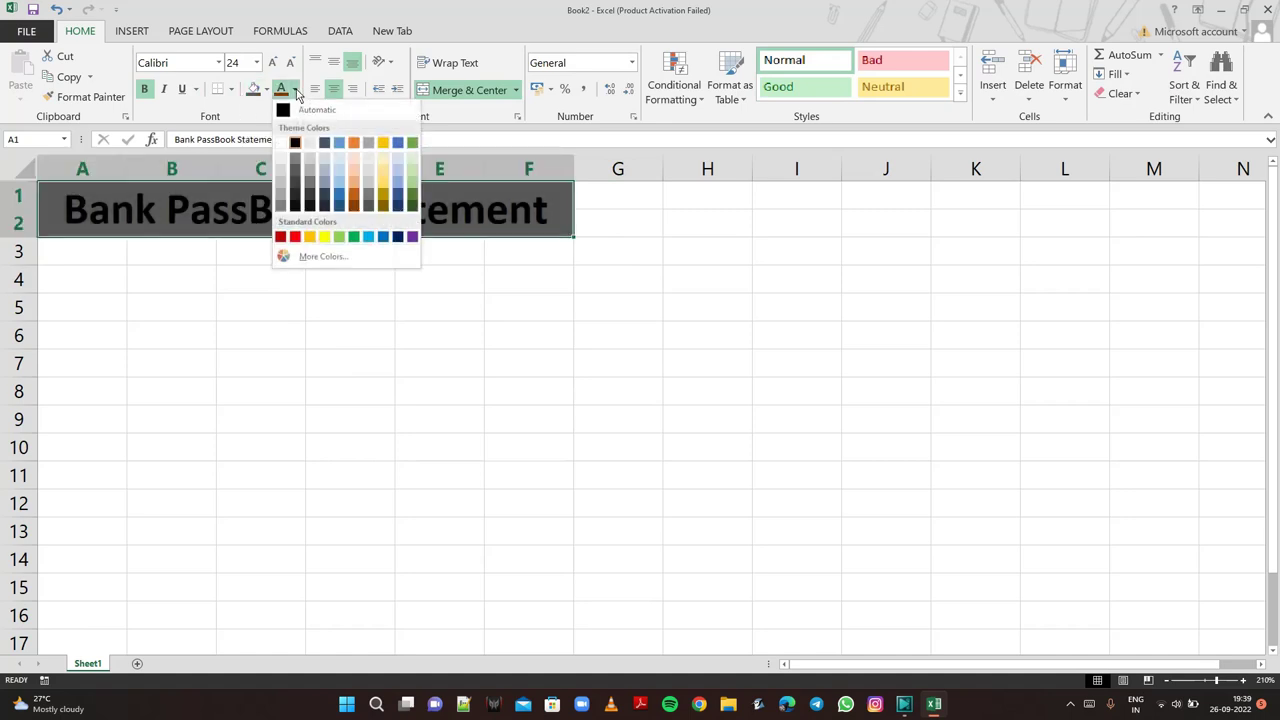
{"action": "left_click", "coordinate": [285, 147]}
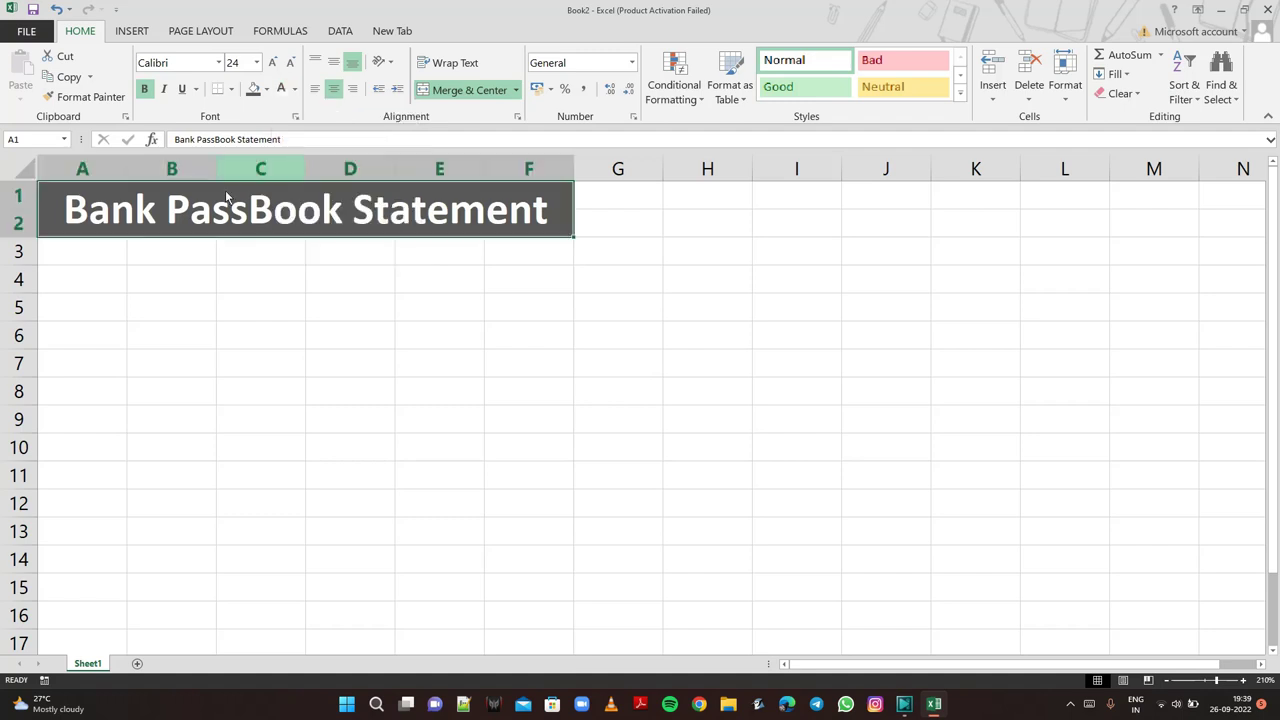
{"action": "left_click", "coordinate": [107, 259]}
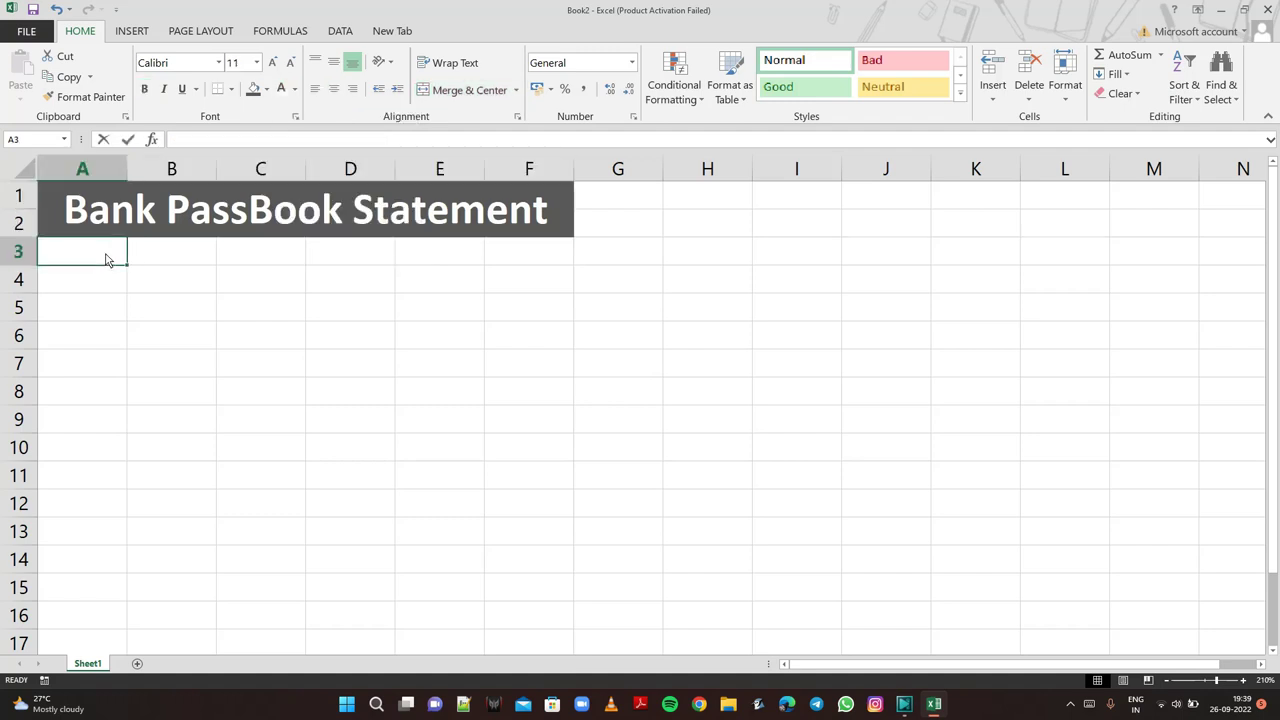
Enter the headings S.No., Date and Particulars in A3:C3.
{"action": "type", "text": "S.No"}
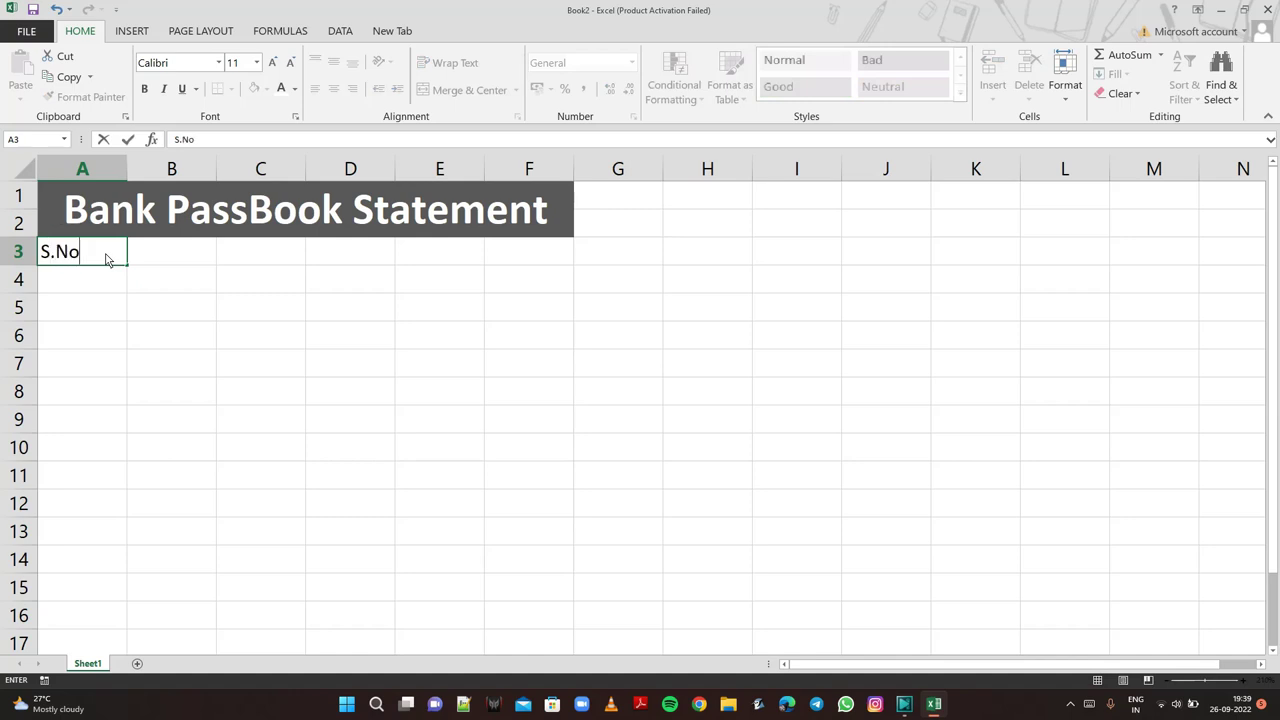
{"action": "type", "text": "."}
{"action": "key", "text": "Tab"}
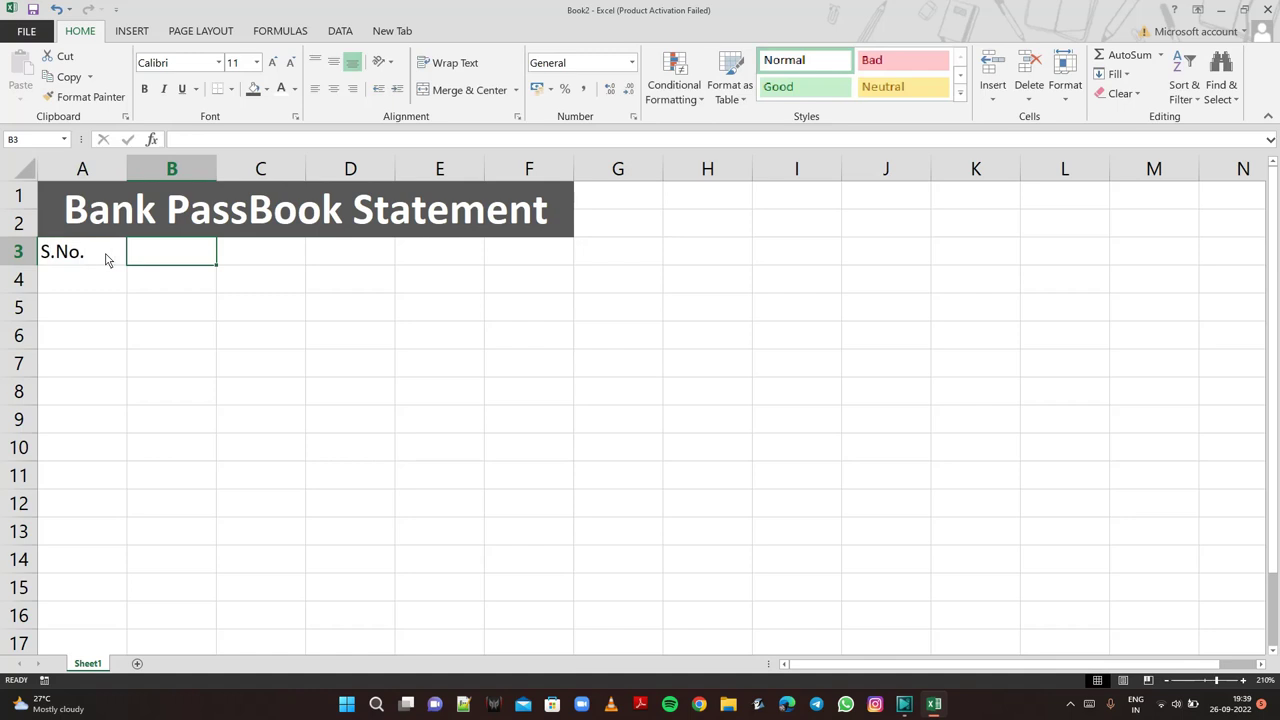
{"action": "type", "text": "Date"}
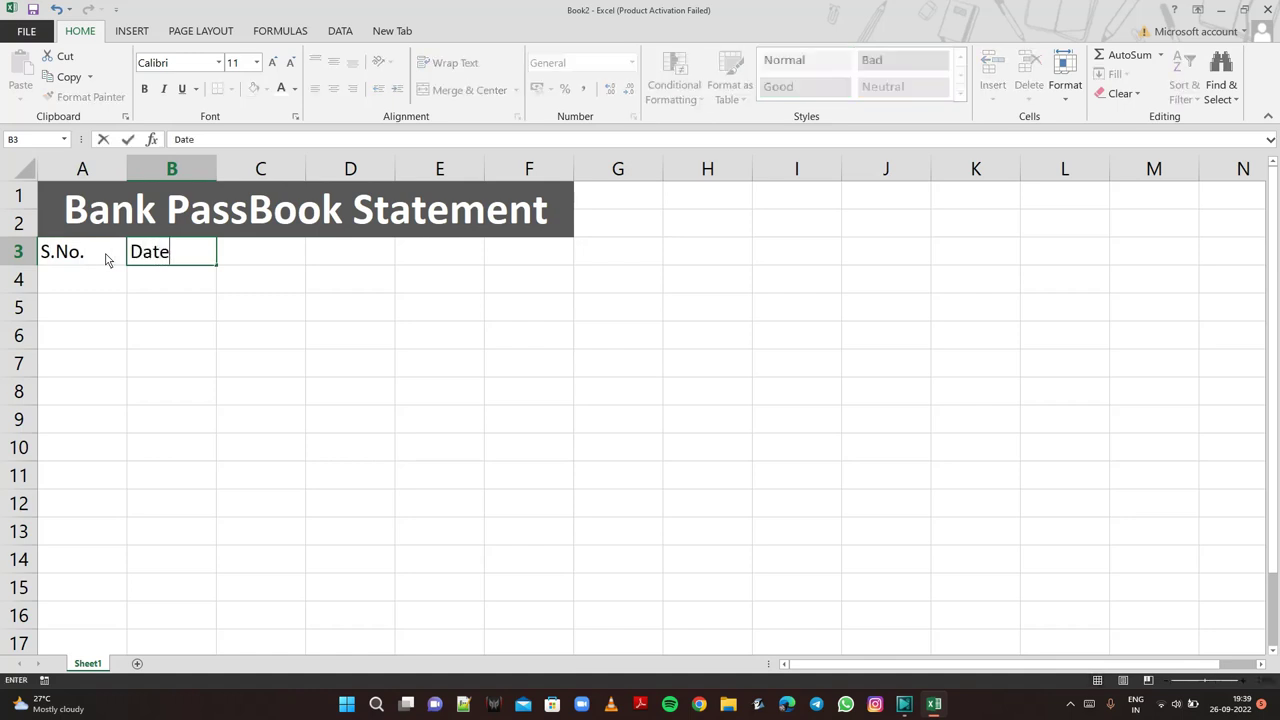
{"action": "key", "text": "Tab"}
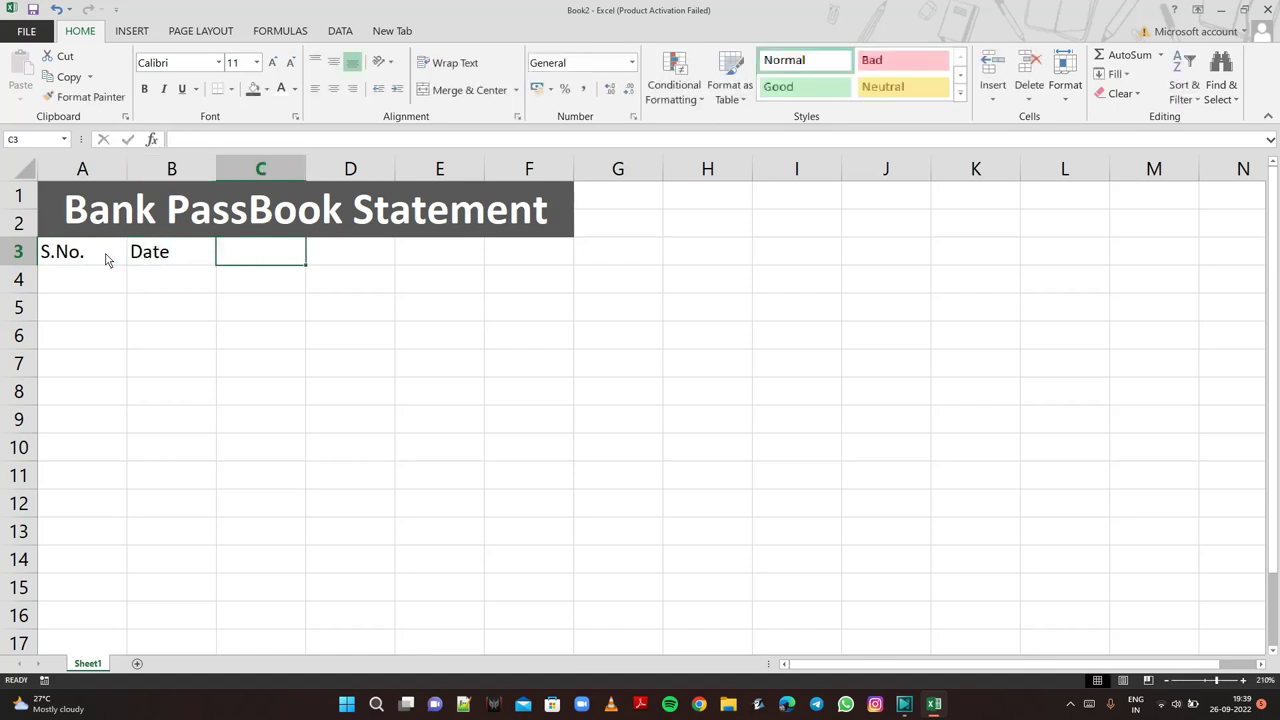
{"action": "type", "text": "P"}
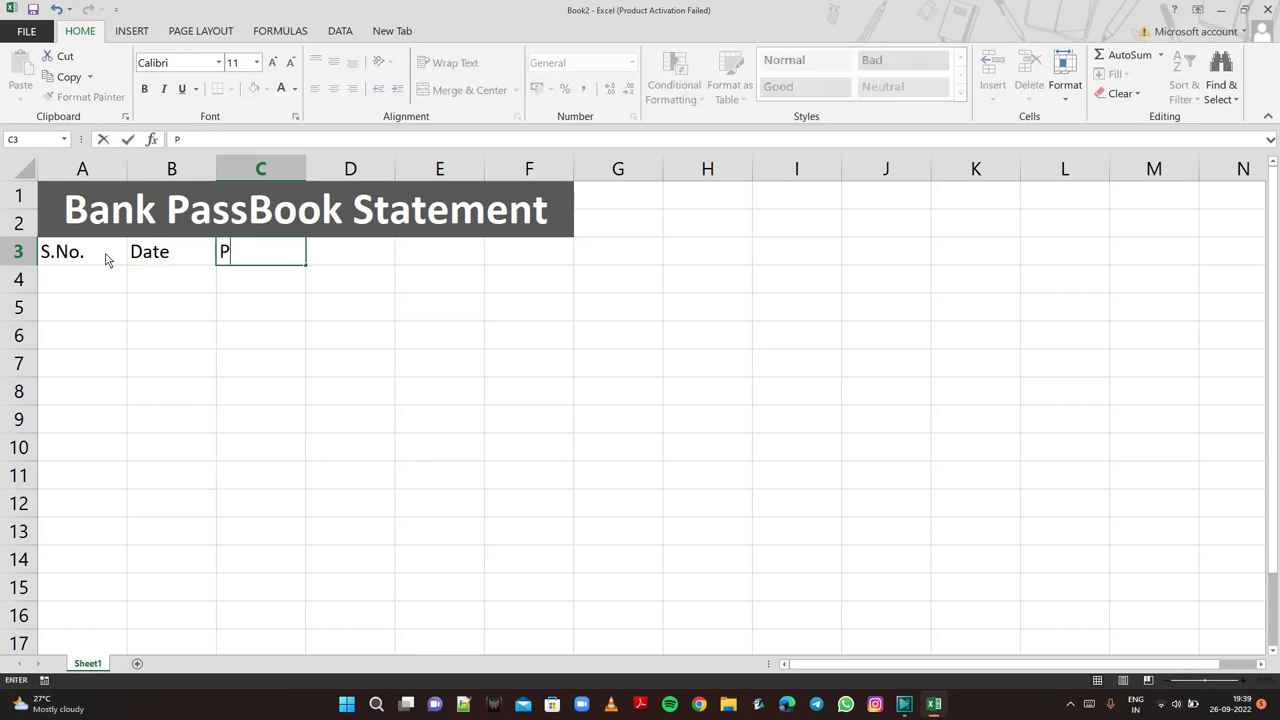
{"action": "type", "text": "arti"}
{"action": "type", "text": "cu;"}
{"action": "key", "text": "BackSpace"}
{"action": "type", "text": "la"}
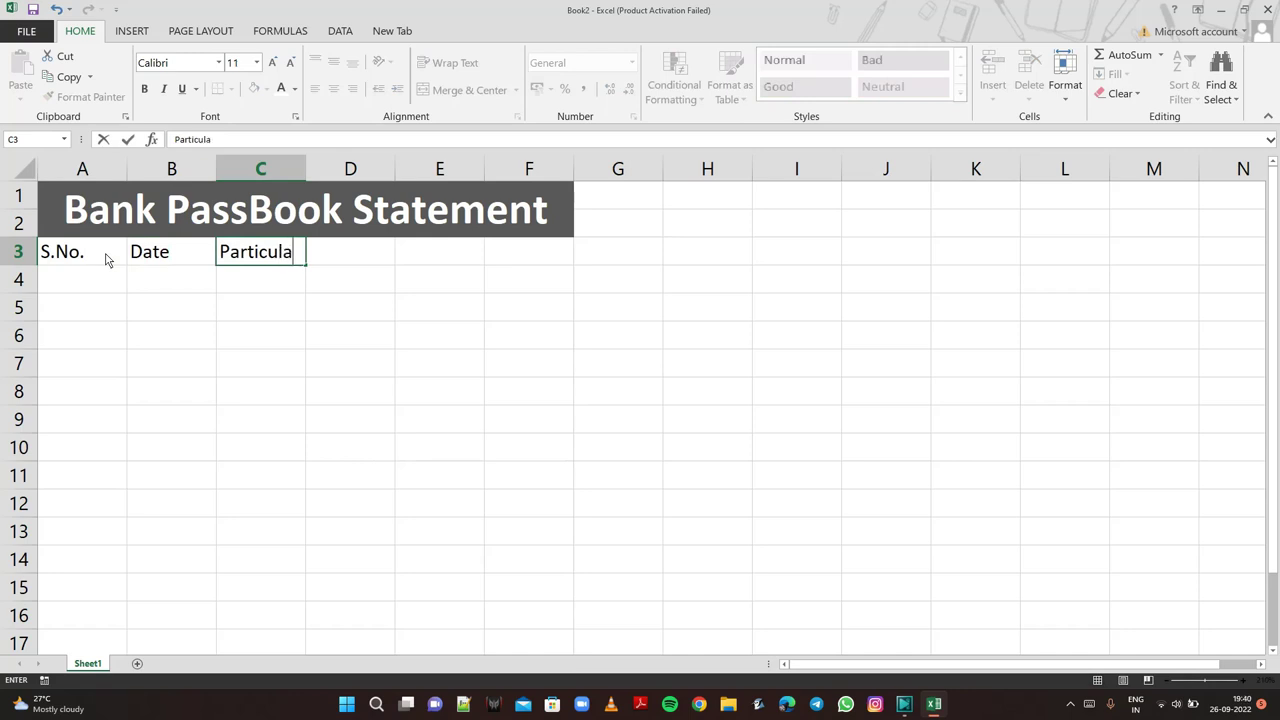
{"action": "type", "text": "r"}
{"action": "type", "text": "s"}
{"action": "left_click", "coordinate": [349, 257]}
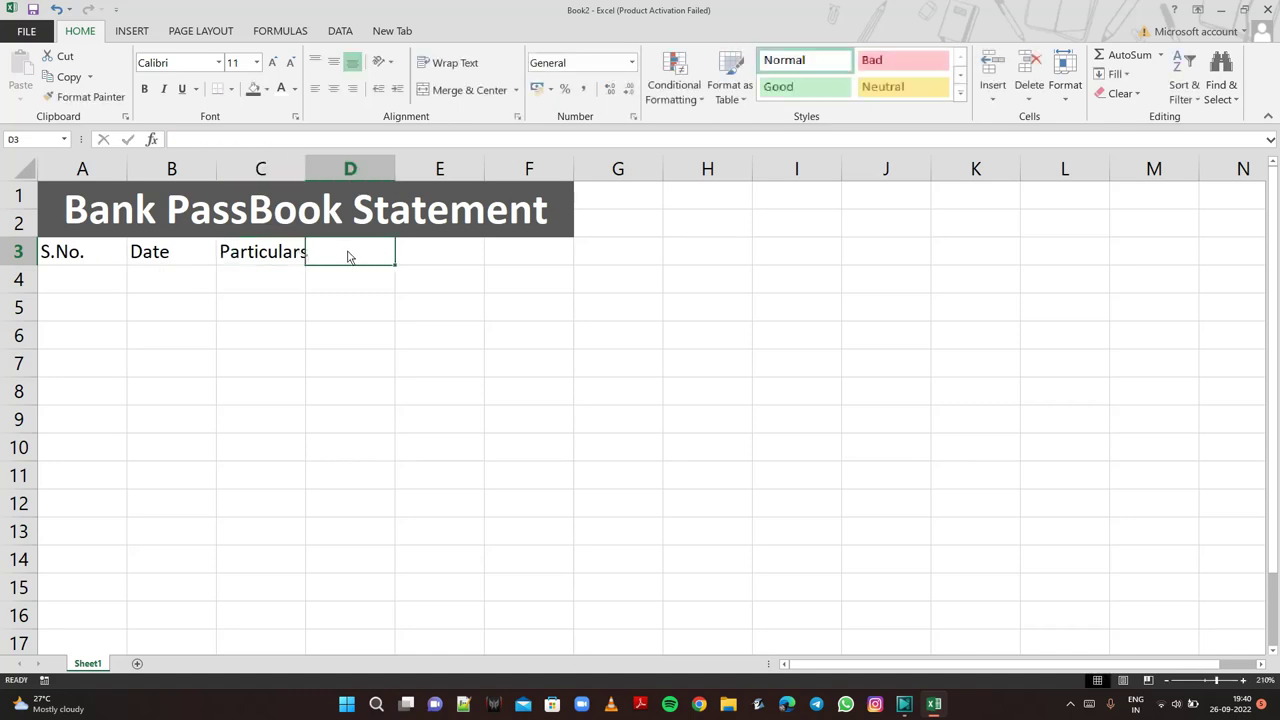
Enter the D3 heading and correct its misspelling to 'Debit'.
{"action": "type", "text": "B"}
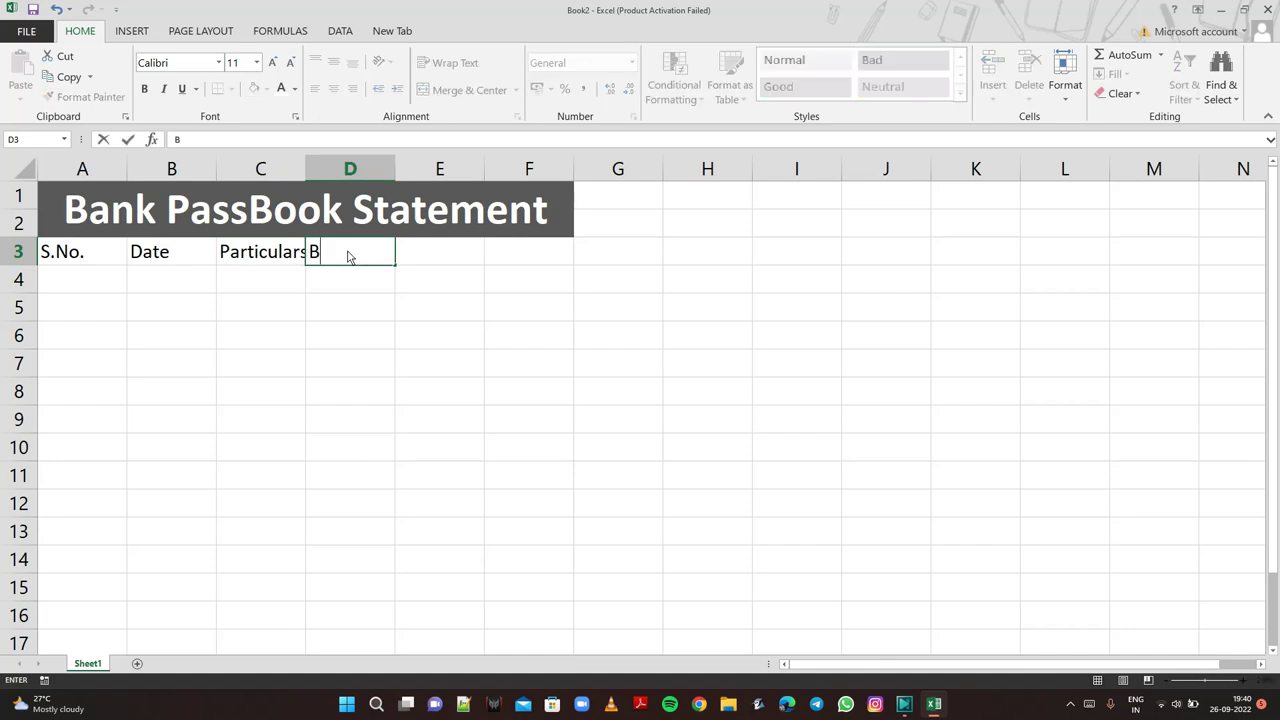
{"action": "type", "text": "etib"}
{"action": "left_click", "coordinate": [322, 256]}
{"action": "key", "text": "BackSpace"}
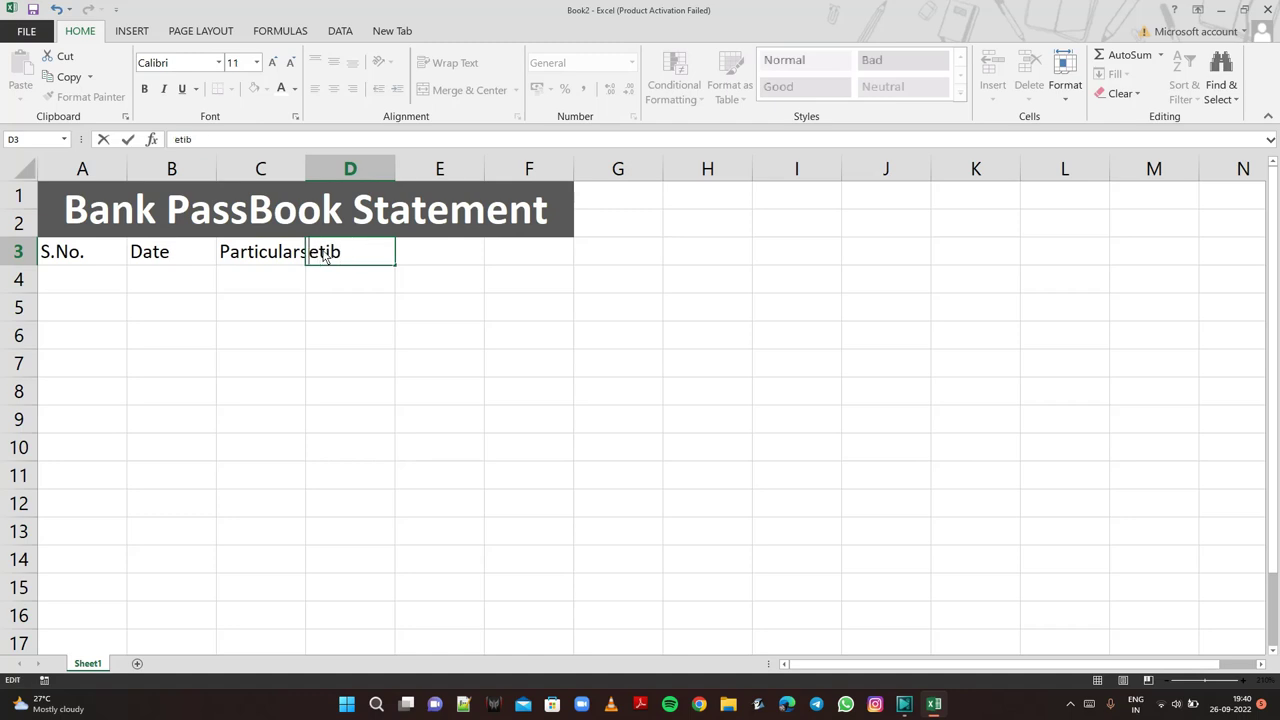
{"action": "type", "text": "d"}
{"action": "key", "text": "BackSpace"}
{"action": "type", "text": "B"}
{"action": "key", "text": "BackSpace"}
{"action": "type", "text": "D"}
{"action": "key", "text": "Right"}
{"action": "key", "text": "Right"}
{"action": "key", "text": "Right"}
{"action": "key", "text": "Right"}
{"action": "key", "text": "BackSpace"}
{"action": "key", "text": "BackSpace"}
{"action": "key", "text": "BackSpace"}
{"action": "type", "text": "b"}
{"action": "type", "text": "it"}
{"action": "left_click", "coordinate": [463, 265]}
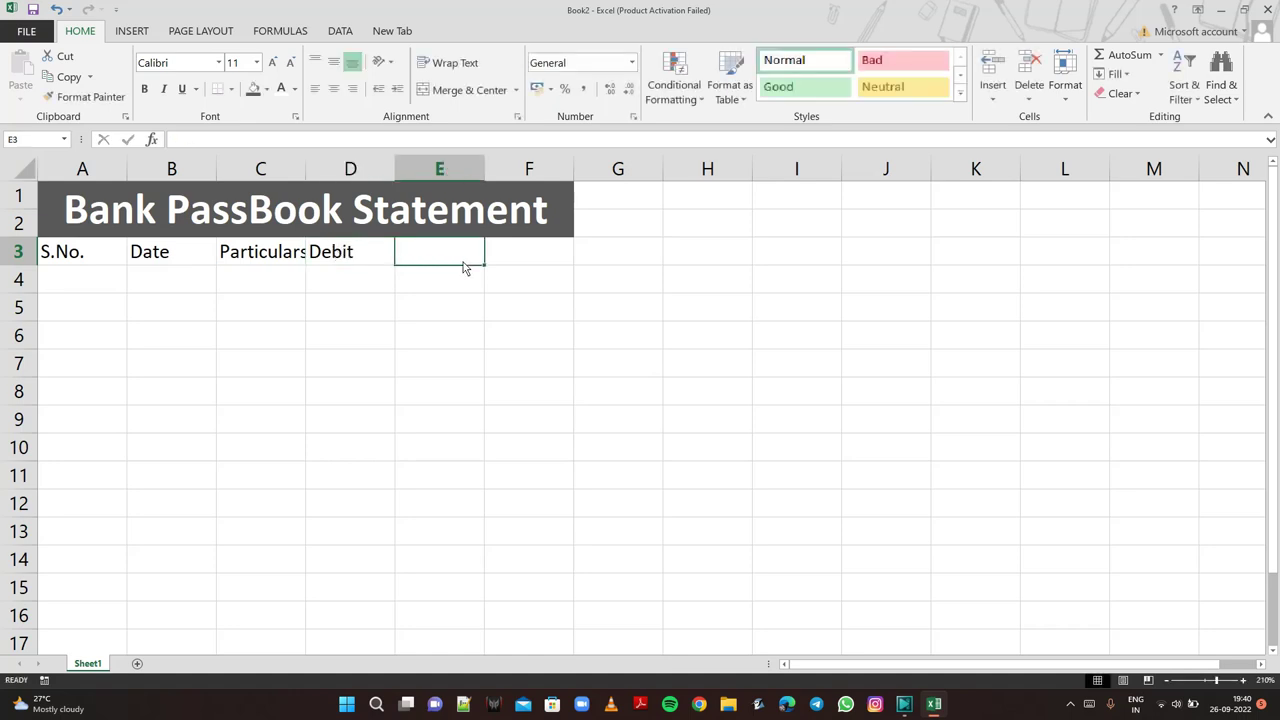
Type 'Credit' in E3 and 'Balance' in F3.
{"action": "type", "text": "C"}
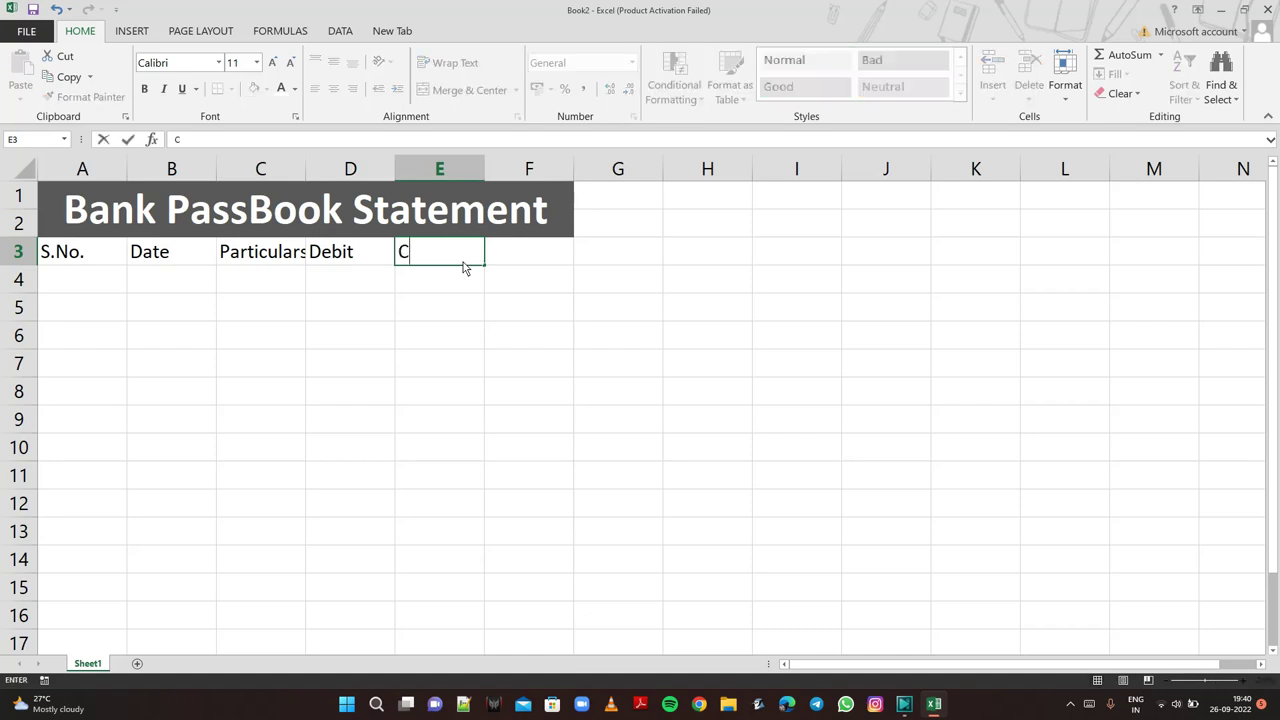
{"action": "type", "text": "redit"}
{"action": "left_click", "coordinate": [556, 259]}
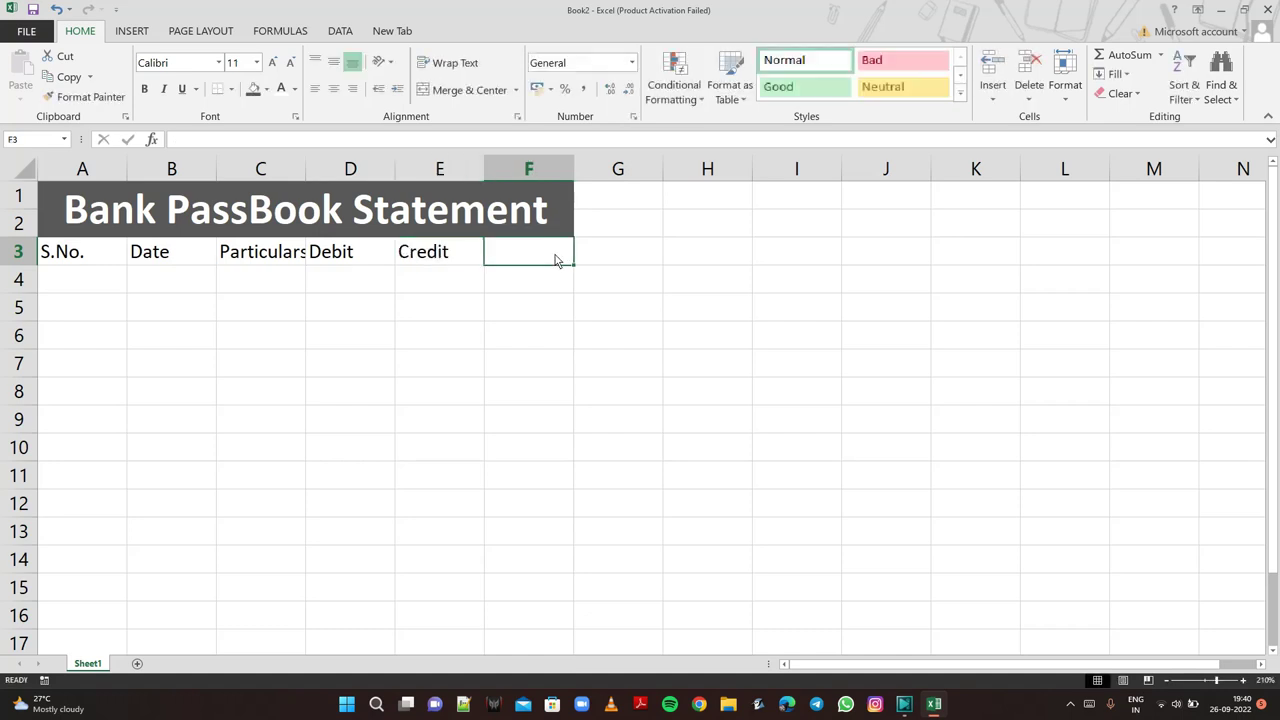
{"action": "type", "text": "Bal"}
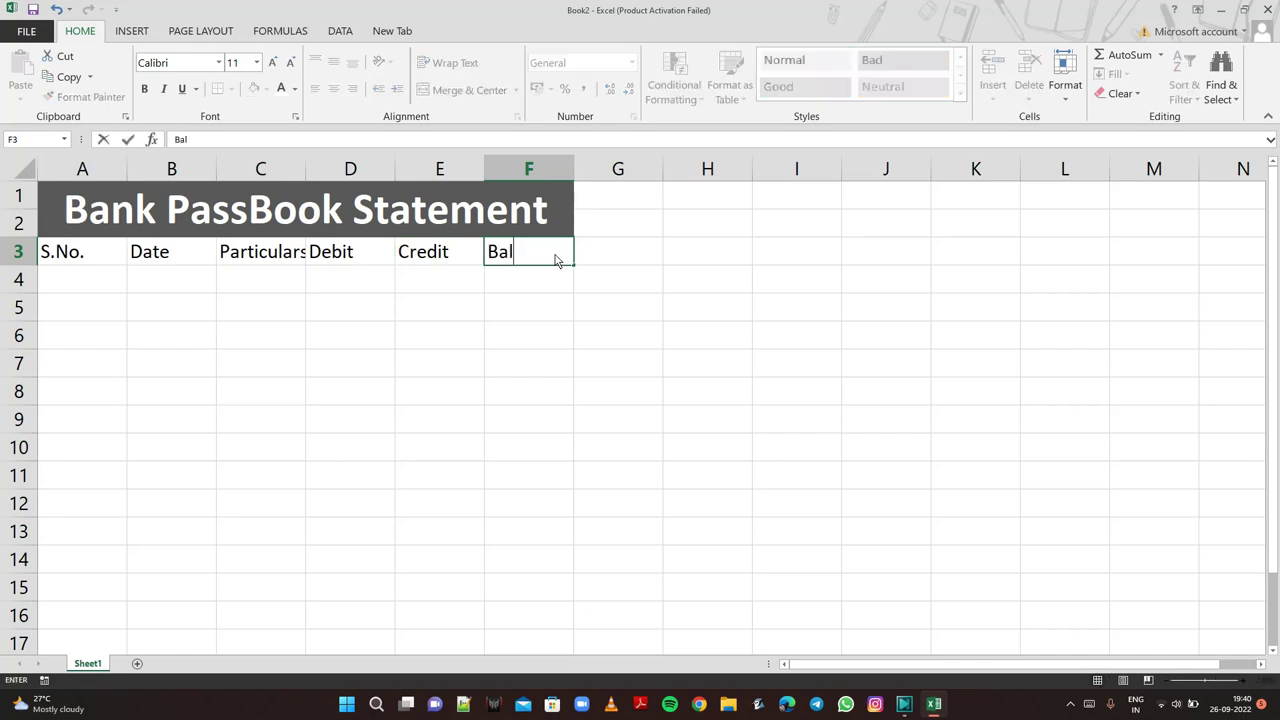
{"action": "type", "text": "an"}
{"action": "type", "text": "ce"}
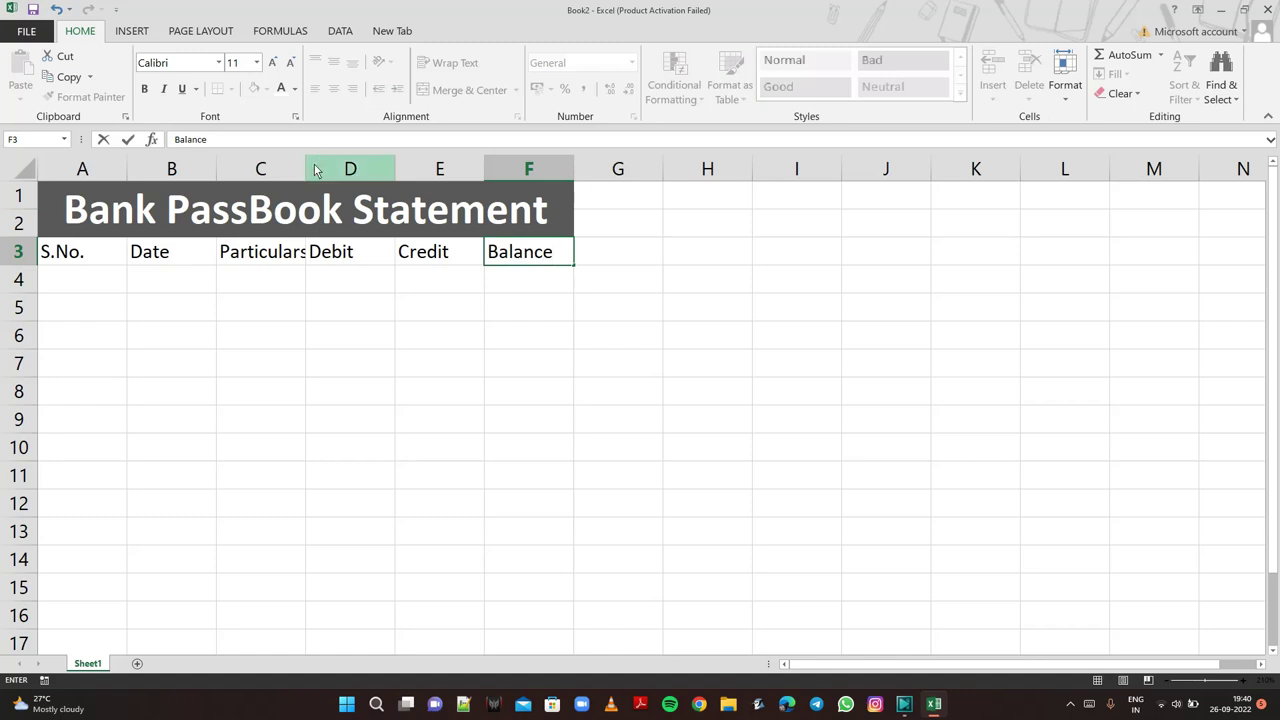
Confirm the Balance heading and widen the Date, Particulars, Debit and Balance columns.
{"action": "left_click", "coordinate": [310, 168]}
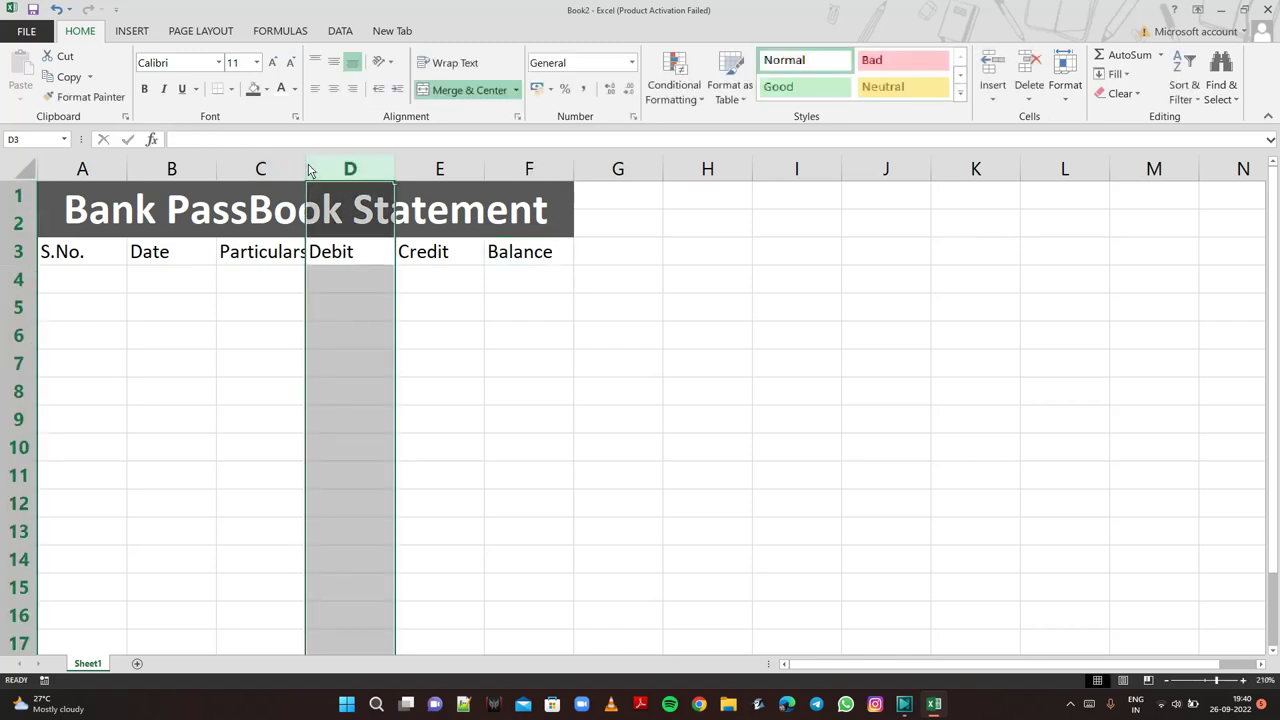
{"action": "left_click", "coordinate": [290, 282]}
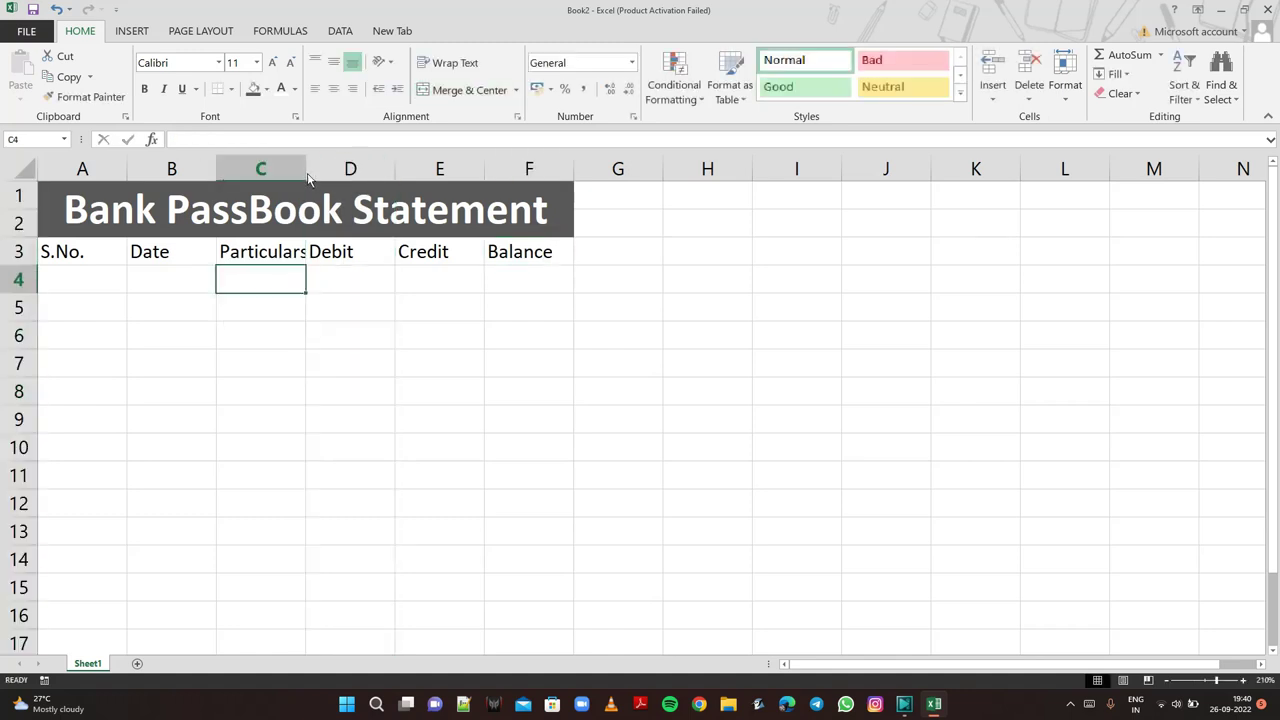
{"action": "left_click_drag", "start_coordinate": [306, 168], "coordinate": [343, 178]}
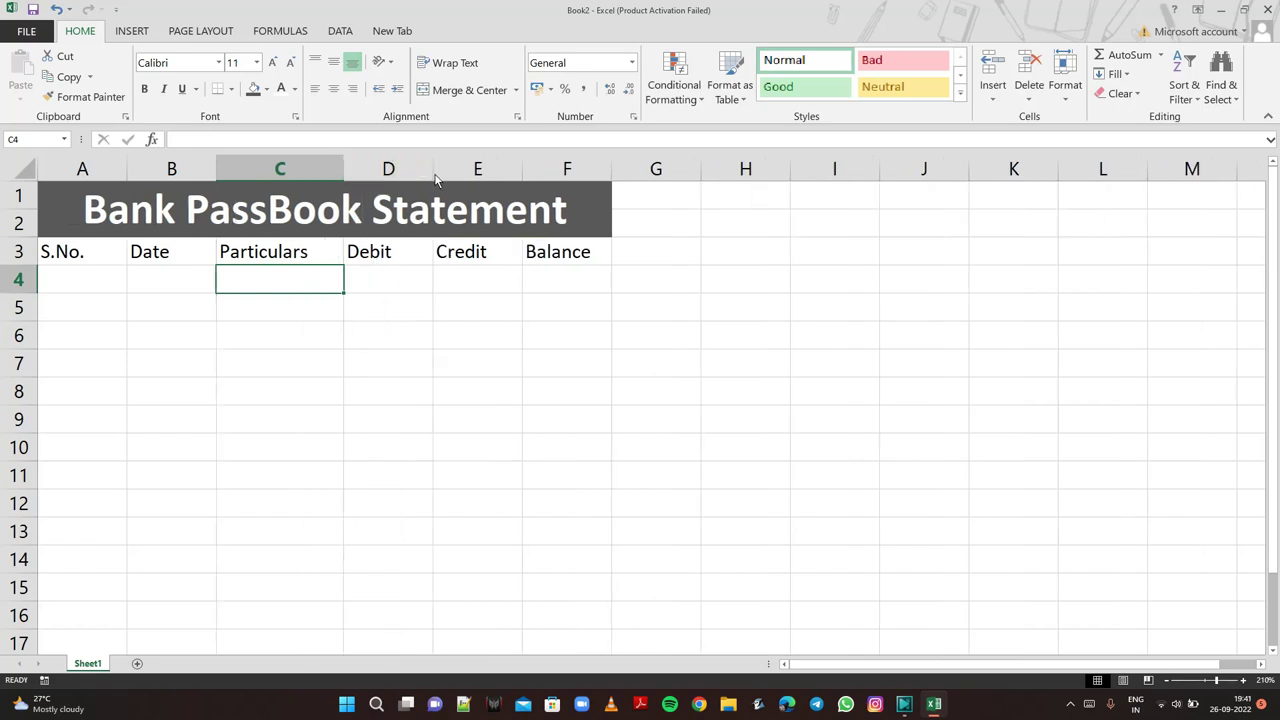
{"action": "left_click_drag", "start_coordinate": [433, 178], "coordinate": [454, 178]}
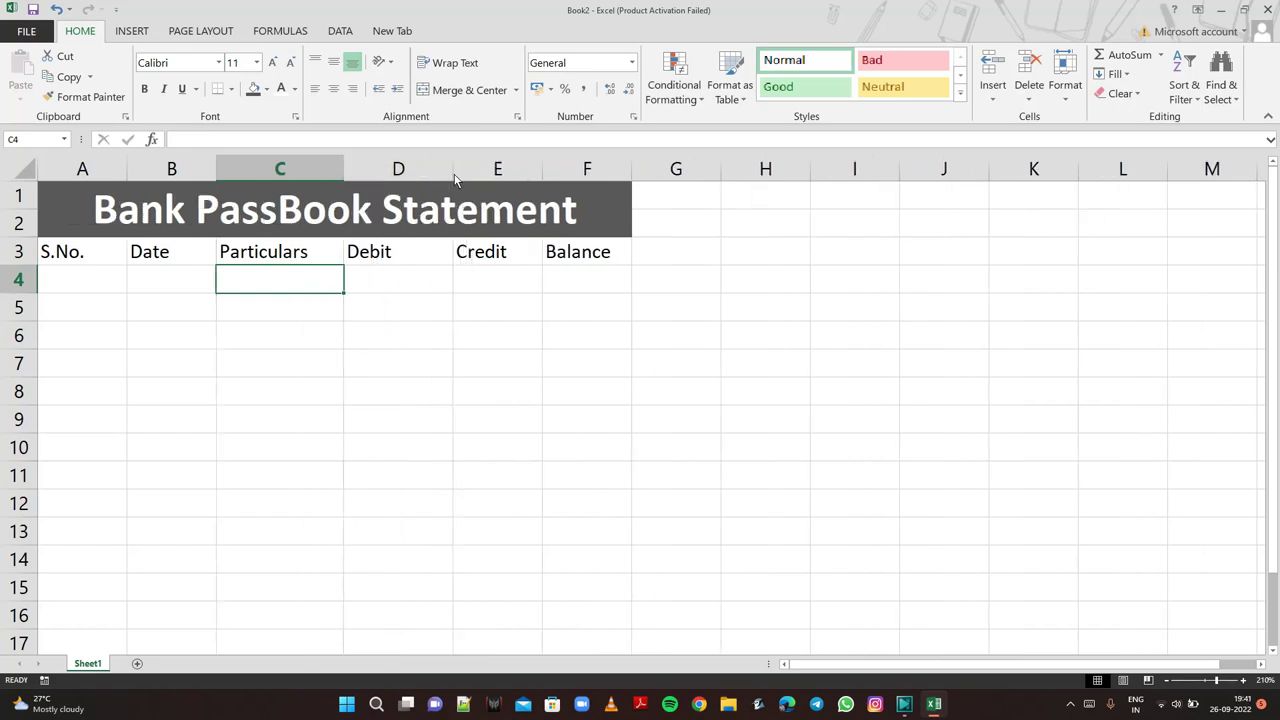
{"action": "left_click_drag", "start_coordinate": [631, 178], "coordinate": [664, 178]}
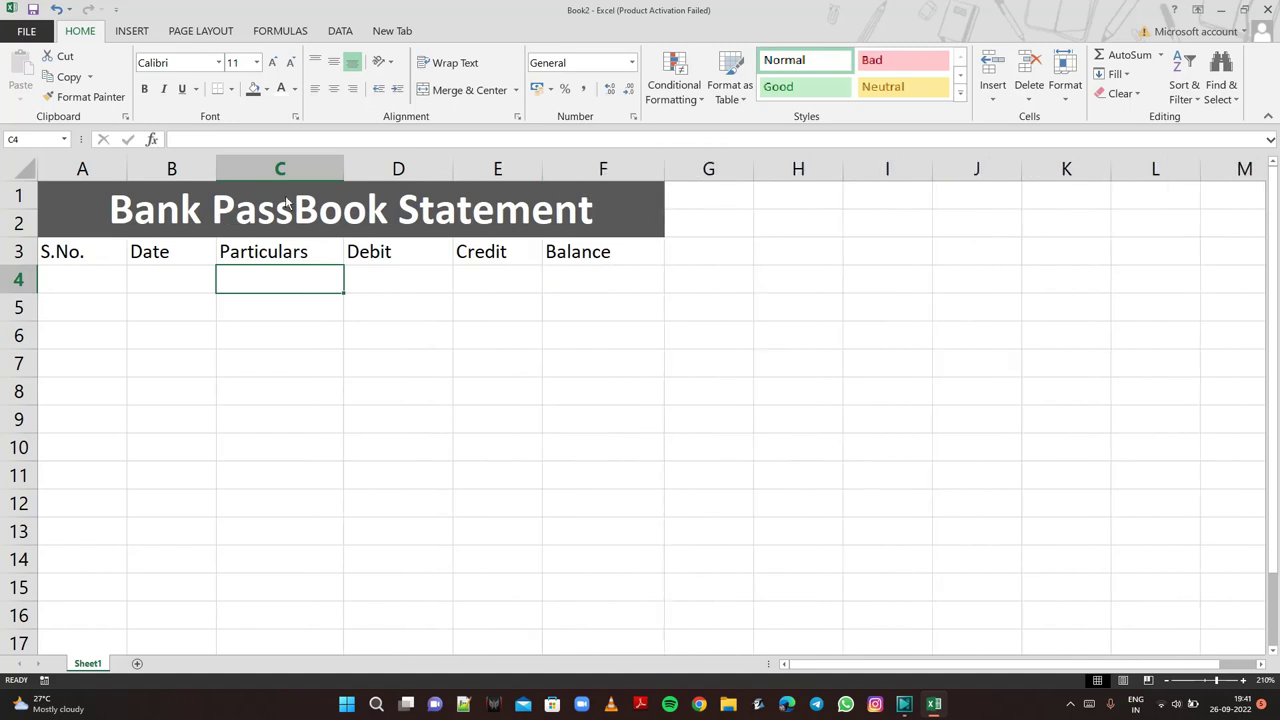
{"action": "left_click_drag", "start_coordinate": [217, 173], "coordinate": [265, 172]}
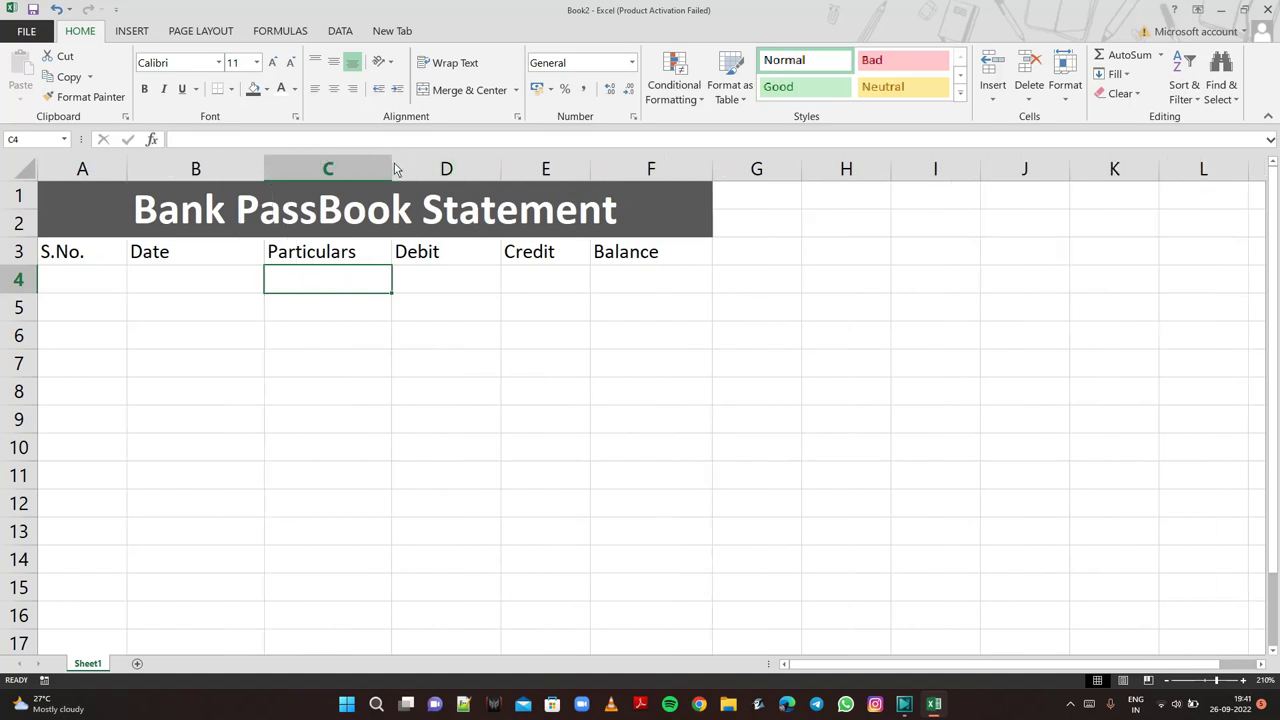
{"action": "left_click_drag", "start_coordinate": [392, 170], "coordinate": [435, 168]}
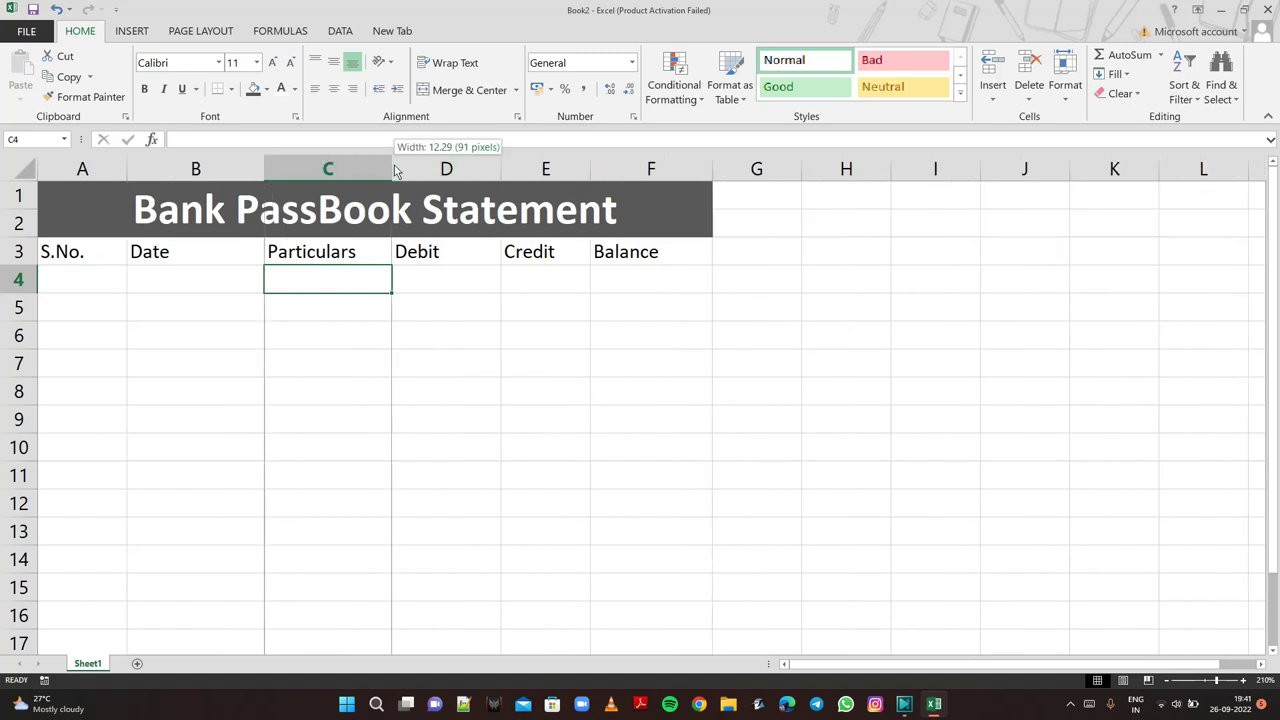
Enter serial numbers 1–3 and 5–10 down column A from A5, leaving A8 empty.
{"action": "left_click", "coordinate": [73, 289]}
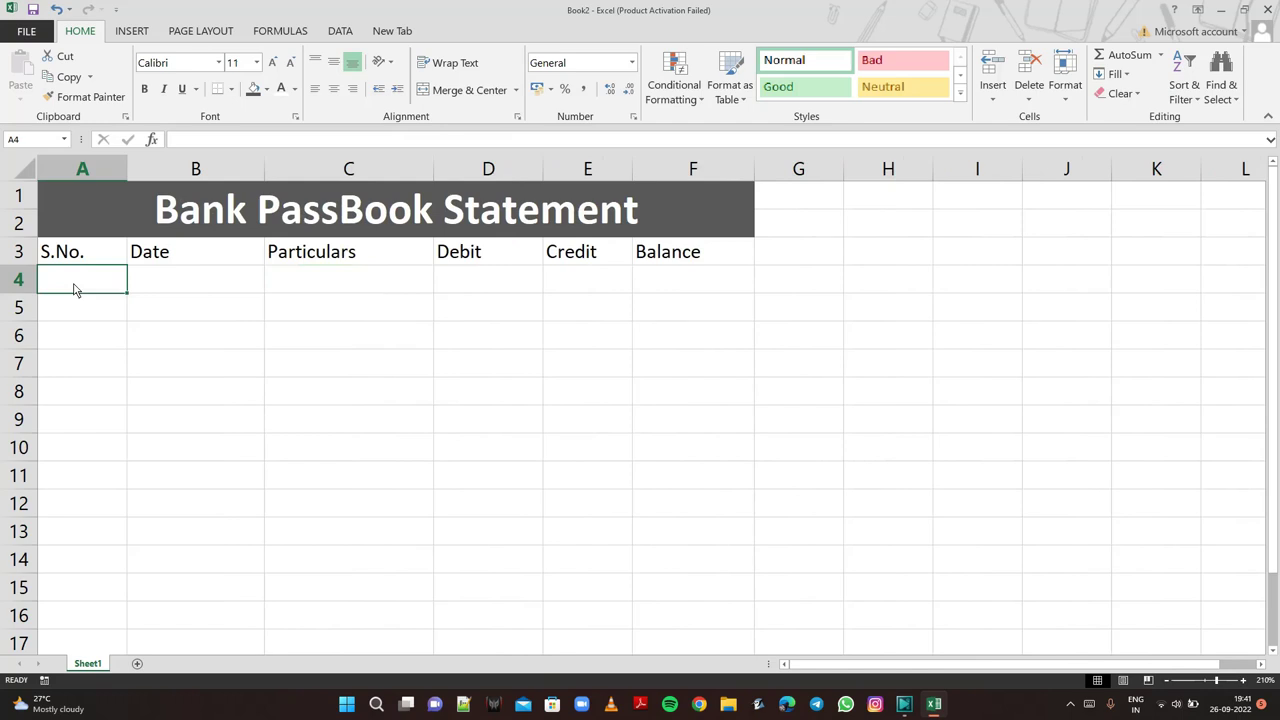
{"action": "left_click", "coordinate": [86, 320]}
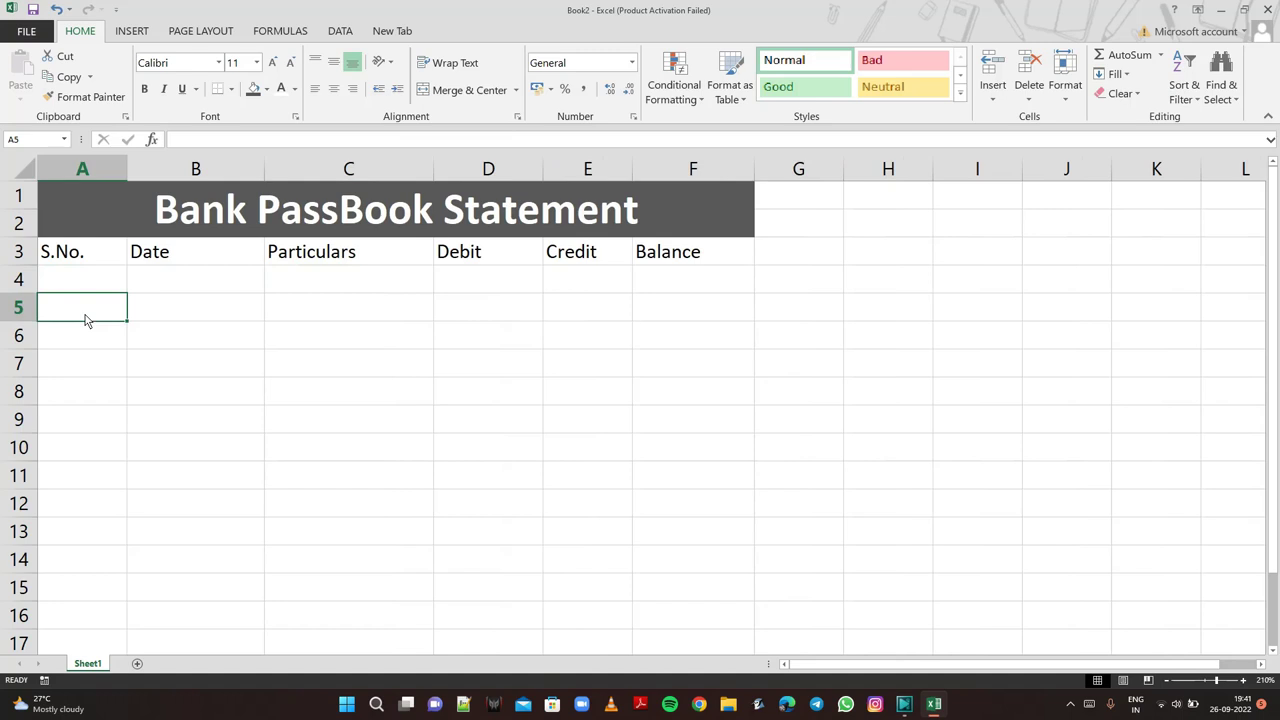
{"action": "type", "text": "1"}
{"action": "key", "text": "Return"}
{"action": "type", "text": "2"}
{"action": "key", "text": "Return"}
{"action": "type", "text": "3"}
{"action": "key", "text": "Return"}
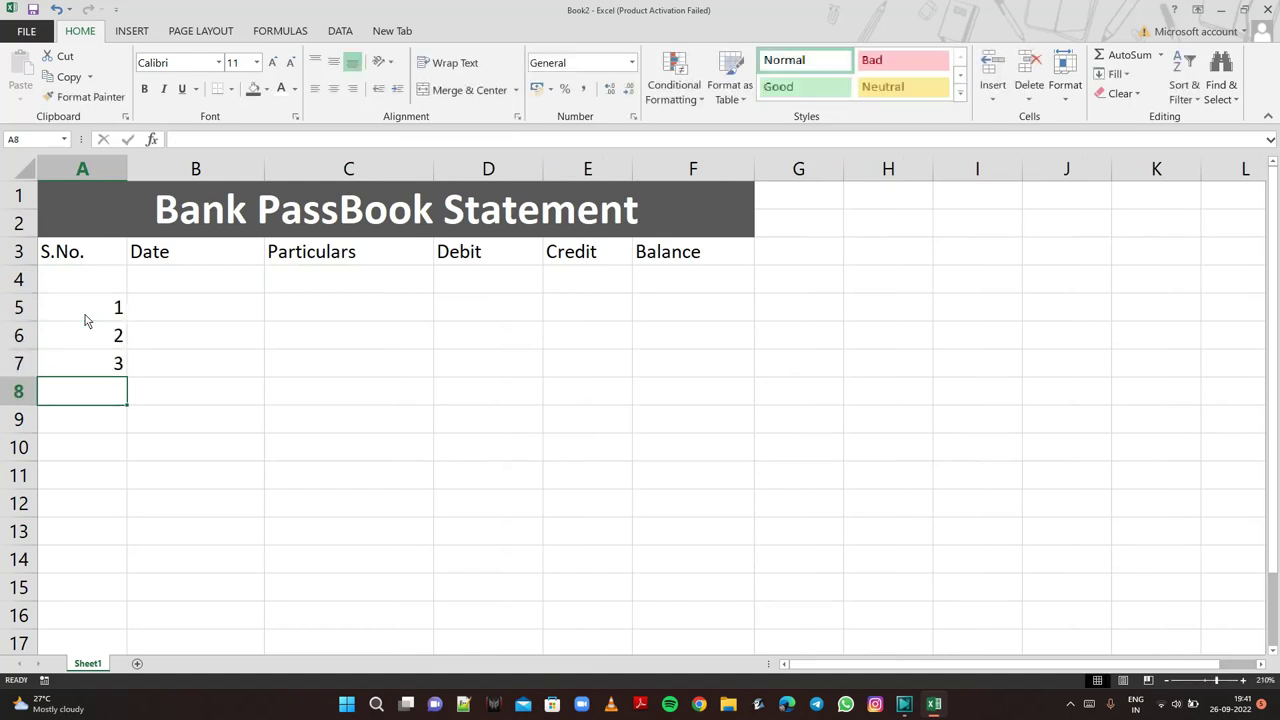
{"action": "key", "text": "Return"}
{"action": "type", "text": "5"}
{"action": "key", "text": "Return"}
{"action": "type", "text": "6"}
{"action": "key", "text": "Return"}
{"action": "type", "text": "7 "}
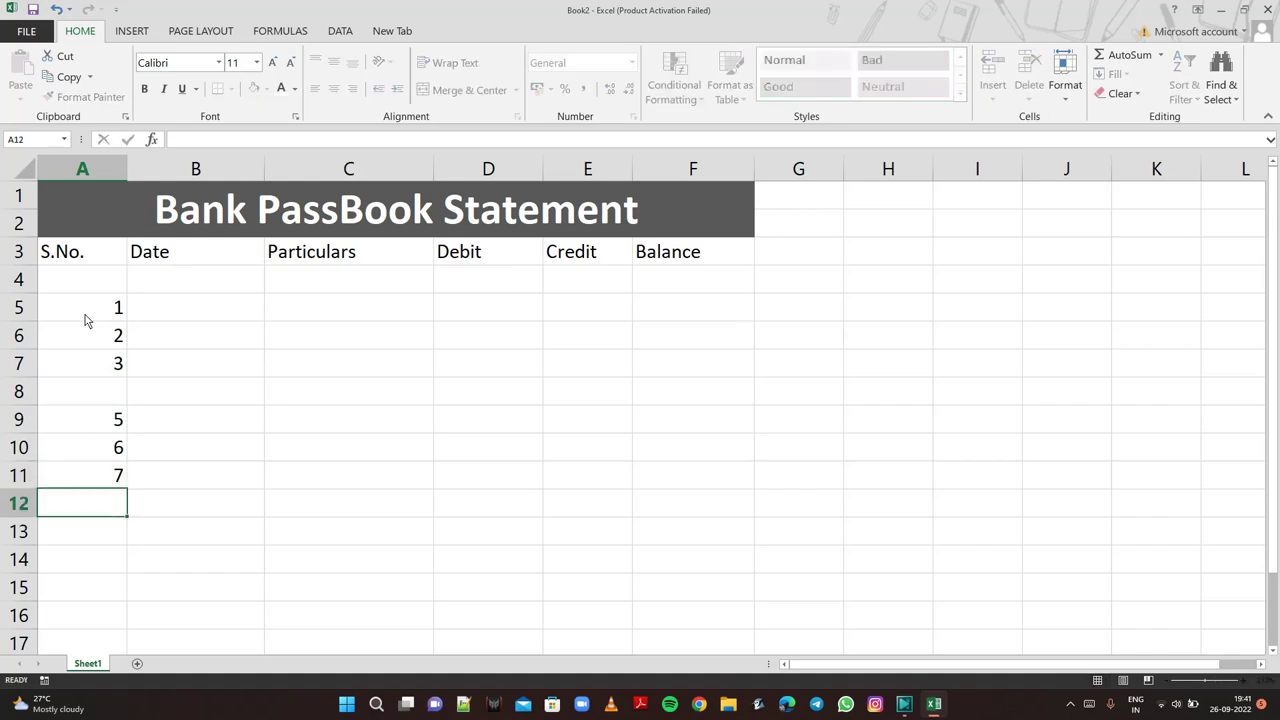
{"action": "type", "text": "8"}
{"action": "key", "text": "Return"}
{"action": "type", "text": "9"}
{"action": "key", "text": "Return"}
{"action": "type", "text": "10"}
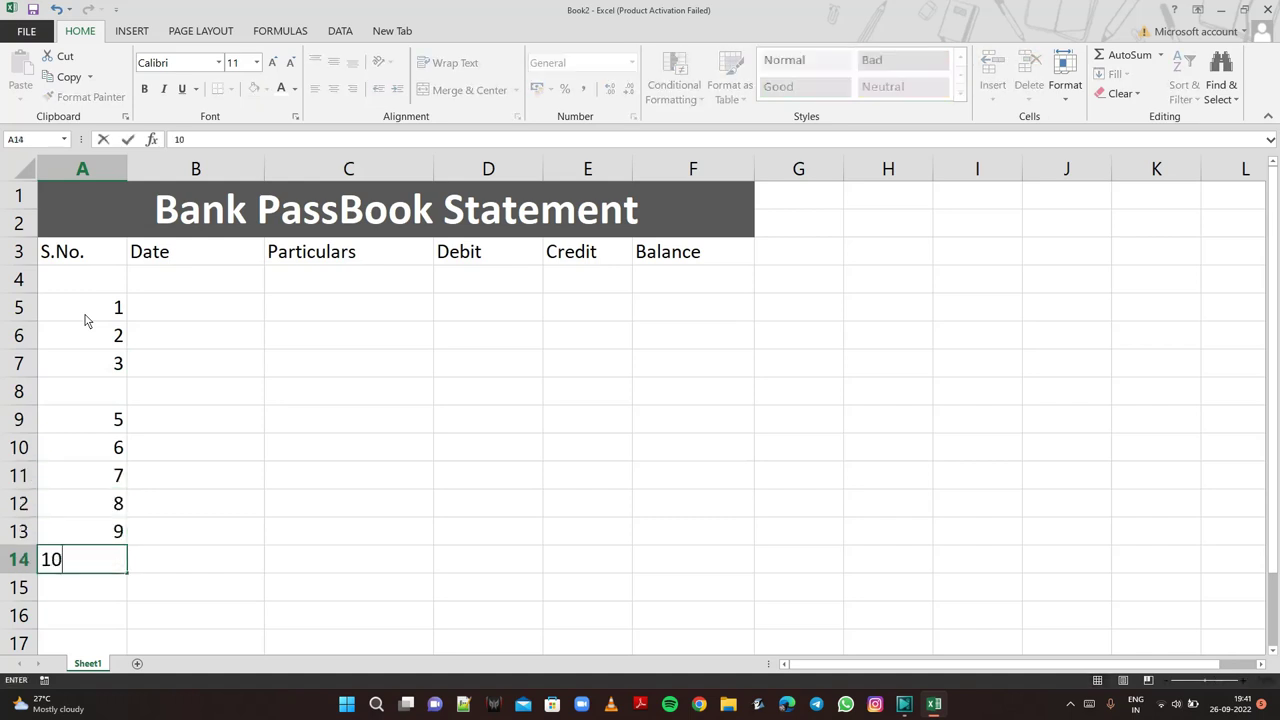
Fill the skipped cell A8 with serial number 4.
{"action": "left_click", "coordinate": [96, 403]}
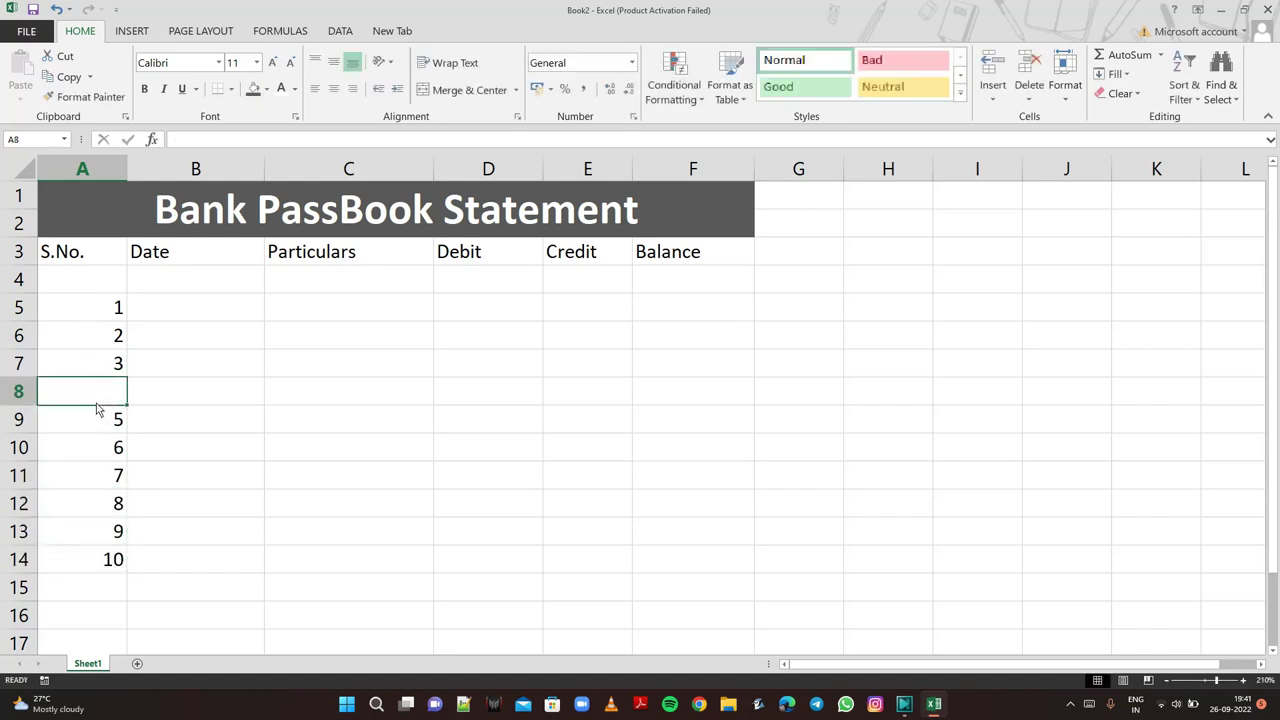
{"action": "type", "text": "4"}
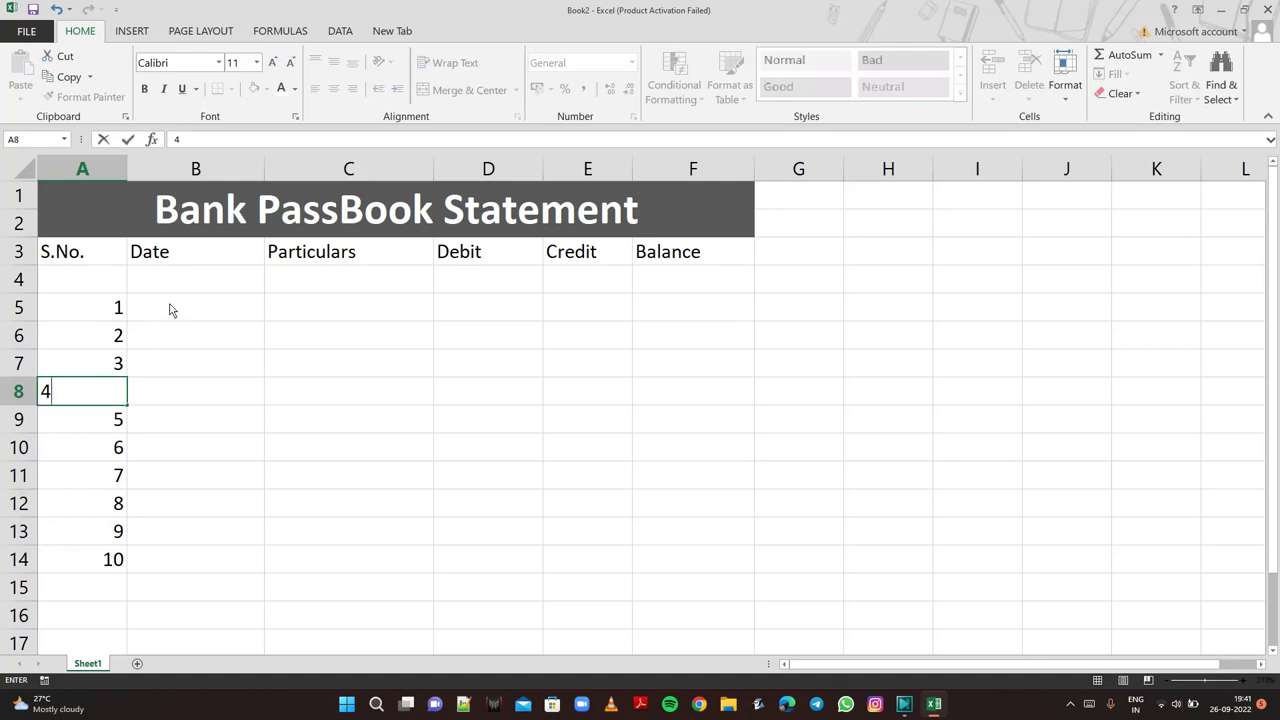
{"action": "left_click", "coordinate": [170, 310]}
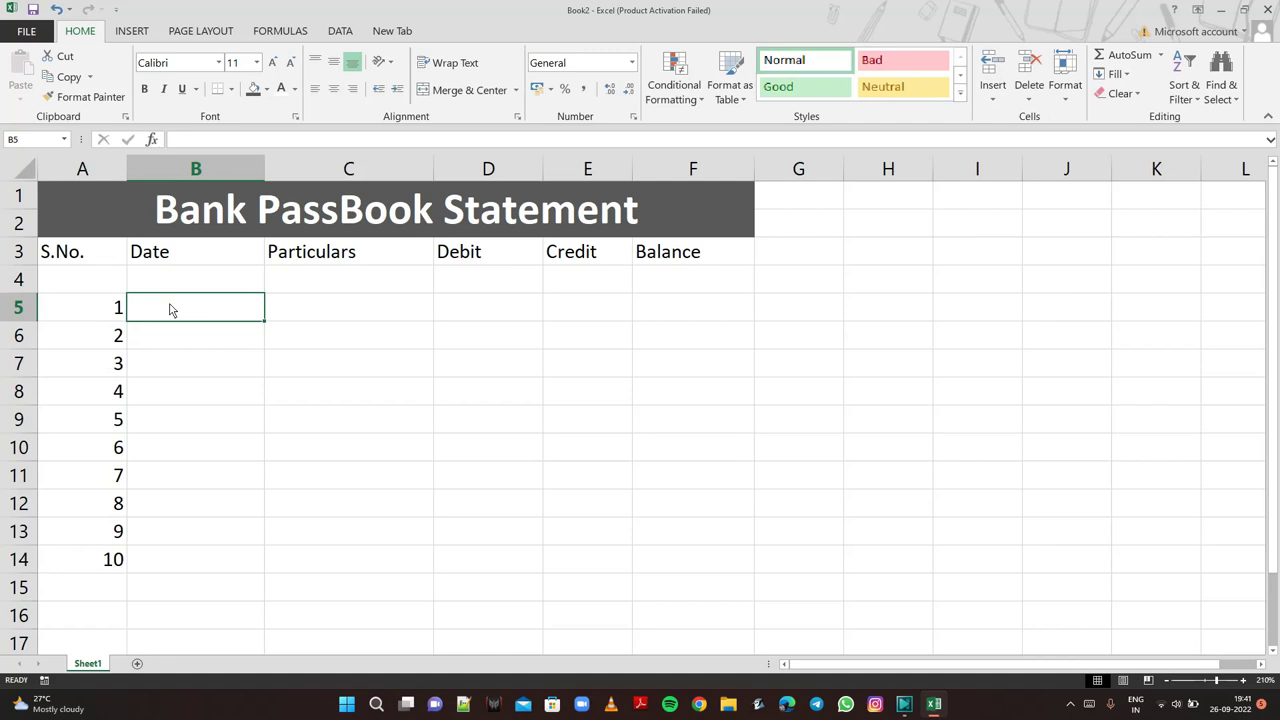
Enter 1-june-2022 in B5 and B6 and fill 01-Jun-22 down to B14.
{"action": "type", "text": "1"}
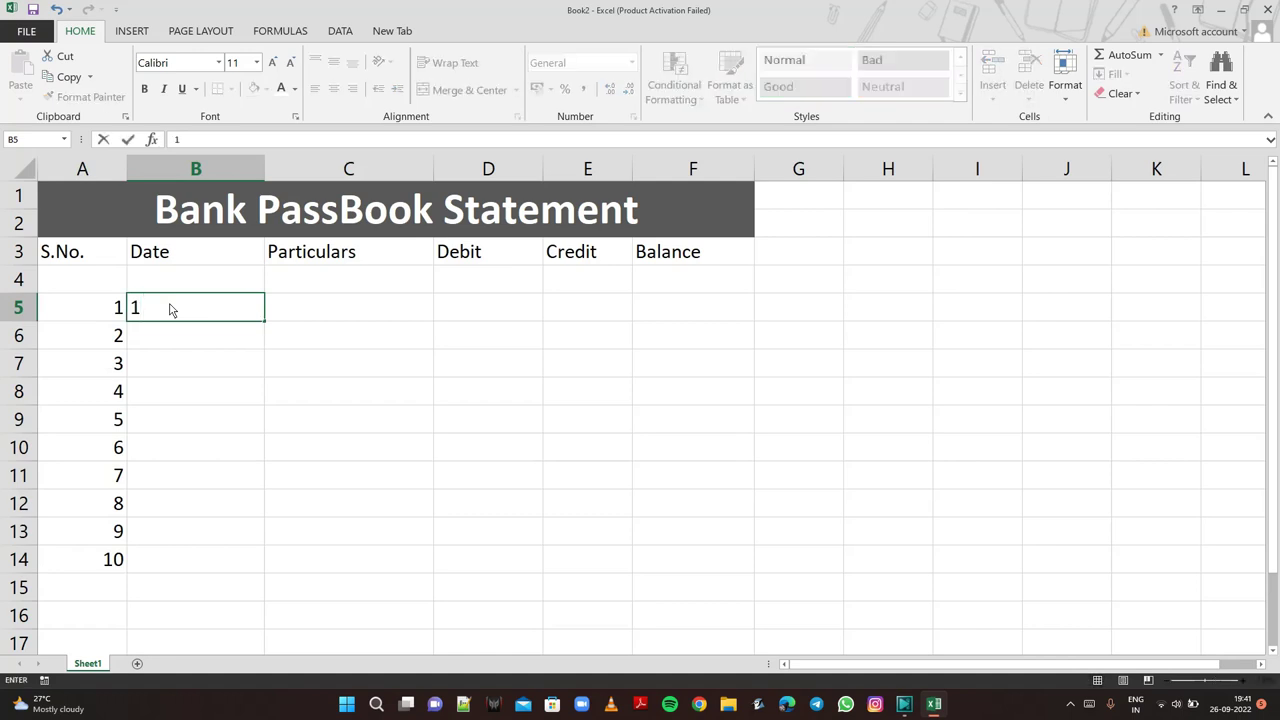
{"action": "type", "text": "-"}
{"action": "type", "text": "jun"}
{"action": "type", "text": "e"}
{"action": "type", "text": "-"}
{"action": "type", "text": "2022"}
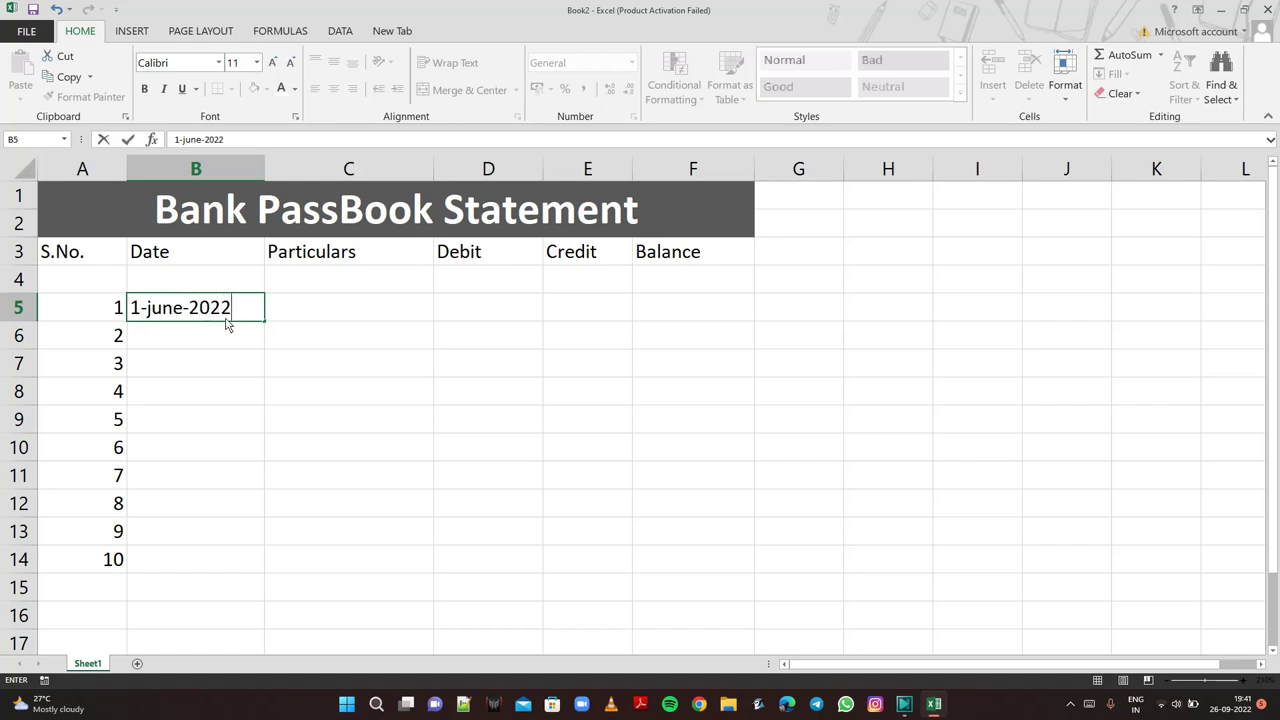
{"action": "left_click", "coordinate": [239, 346]}
{"action": "left_click", "coordinate": [248, 322]}
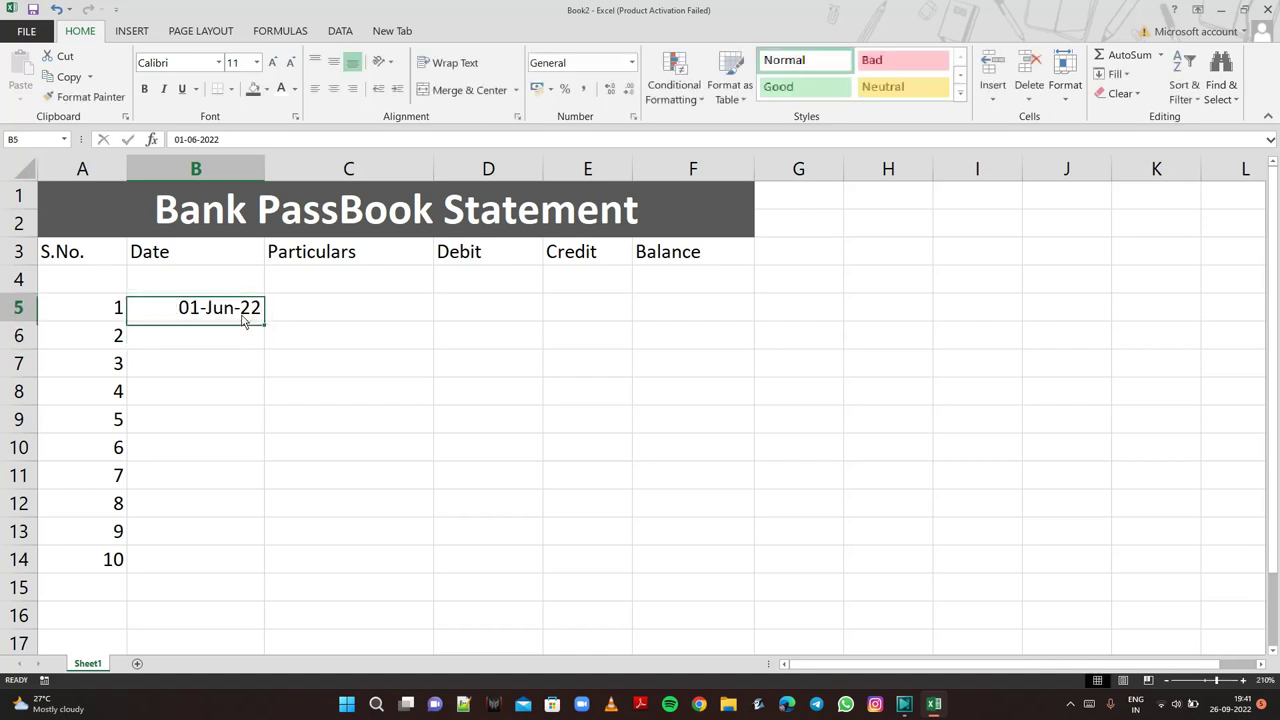
{"action": "mouse_move", "coordinate": [264, 328]}
{"action": "left_mouse_down"}
{"action": "mouse_move", "coordinate": [267, 341]}
{"action": "mouse_move", "coordinate": [265, 320]}
{"action": "left_mouse_up"}
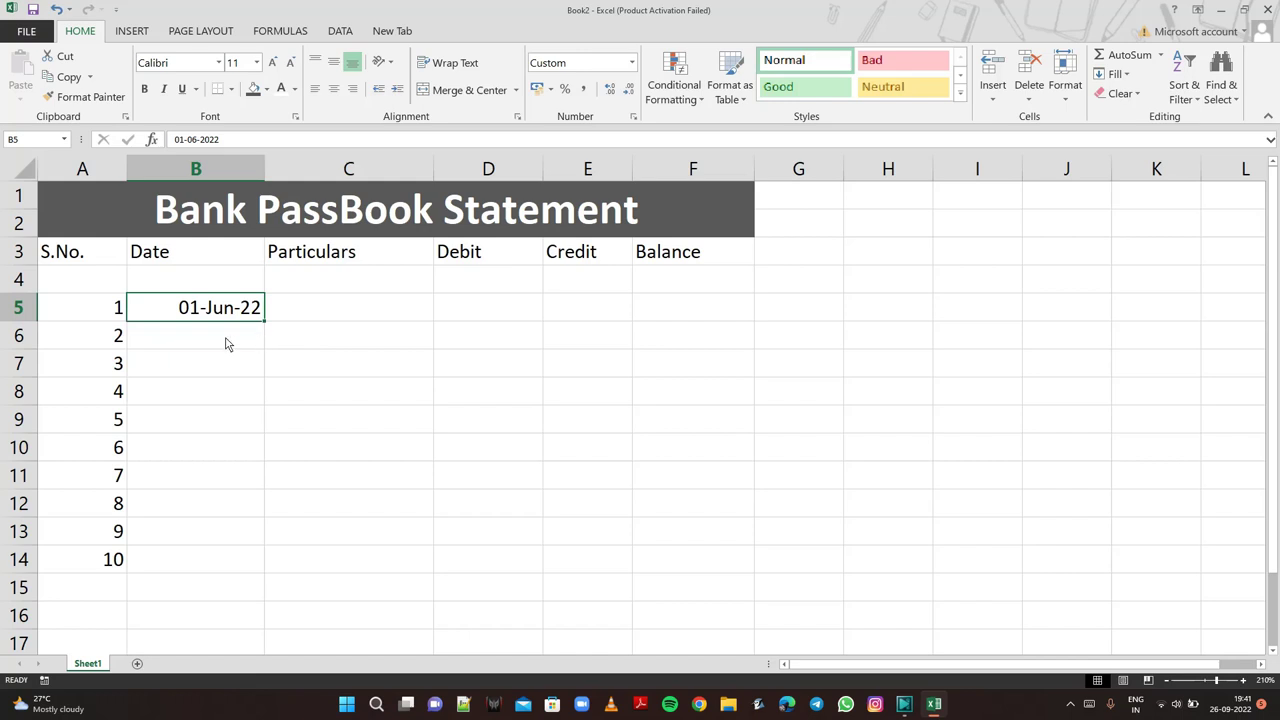
{"action": "left_click", "coordinate": [226, 343]}
{"action": "type", "text": "1"}
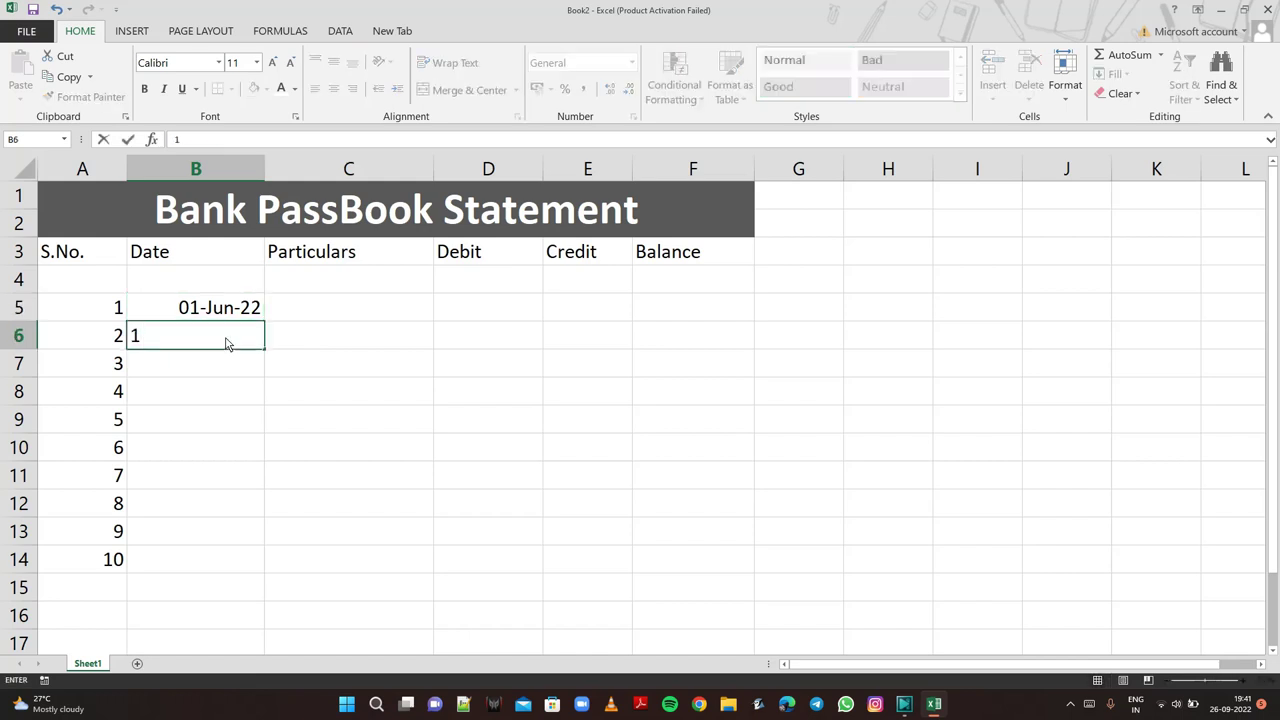
{"action": "type", "text": "-june"}
{"action": "type", "text": "-20"}
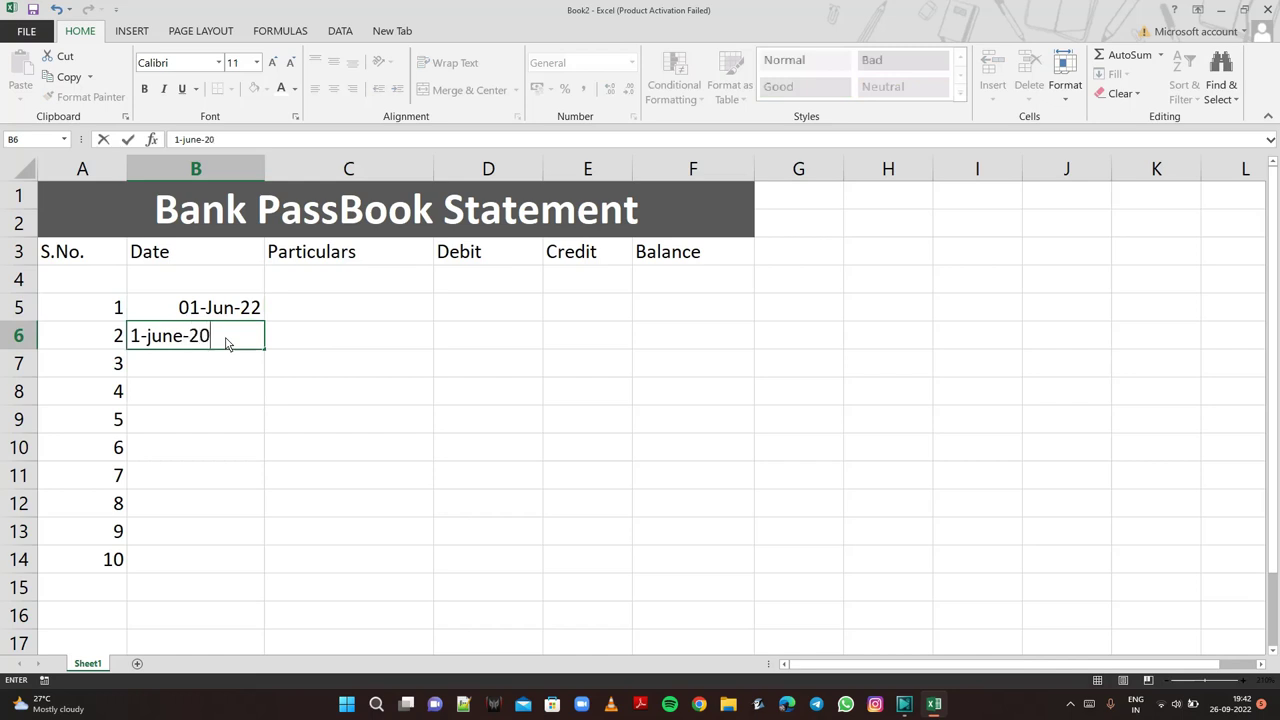
{"action": "type", "text": "22"}
{"action": "key", "text": "Return"}
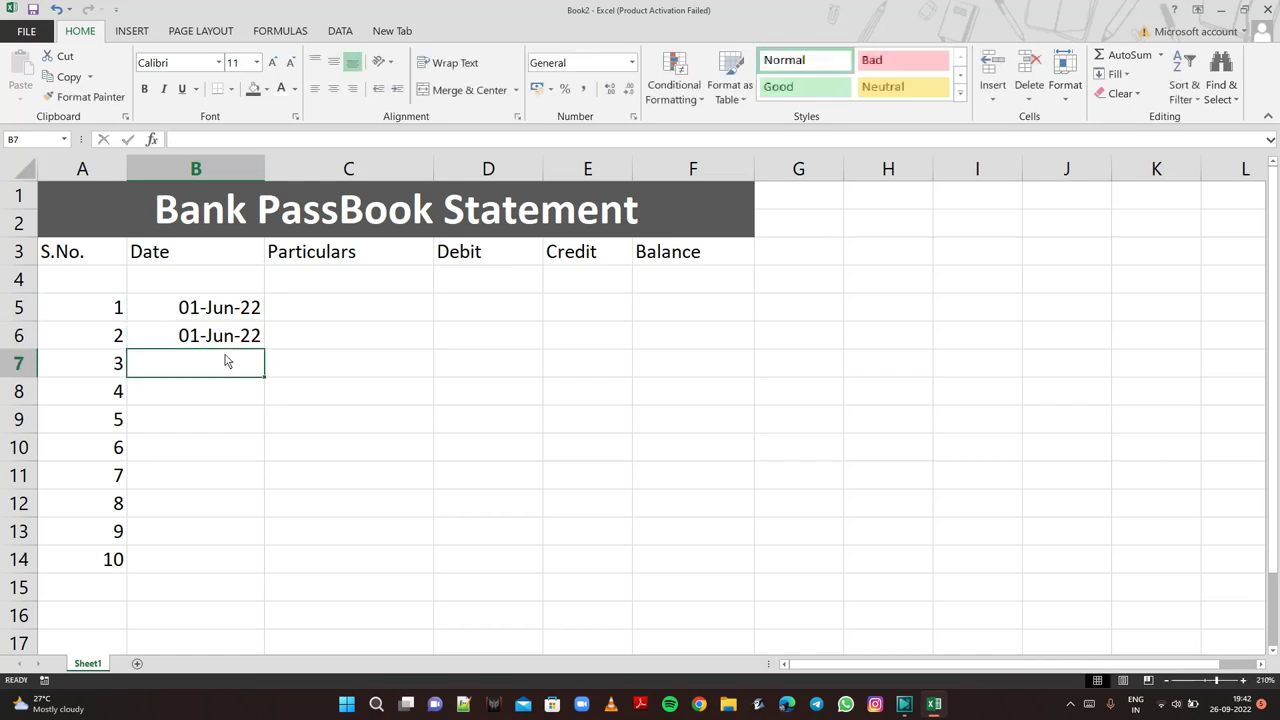
{"action": "left_click_drag", "start_coordinate": [216, 313], "coordinate": [275, 566]}
{"action": "left_click", "coordinate": [323, 322]}
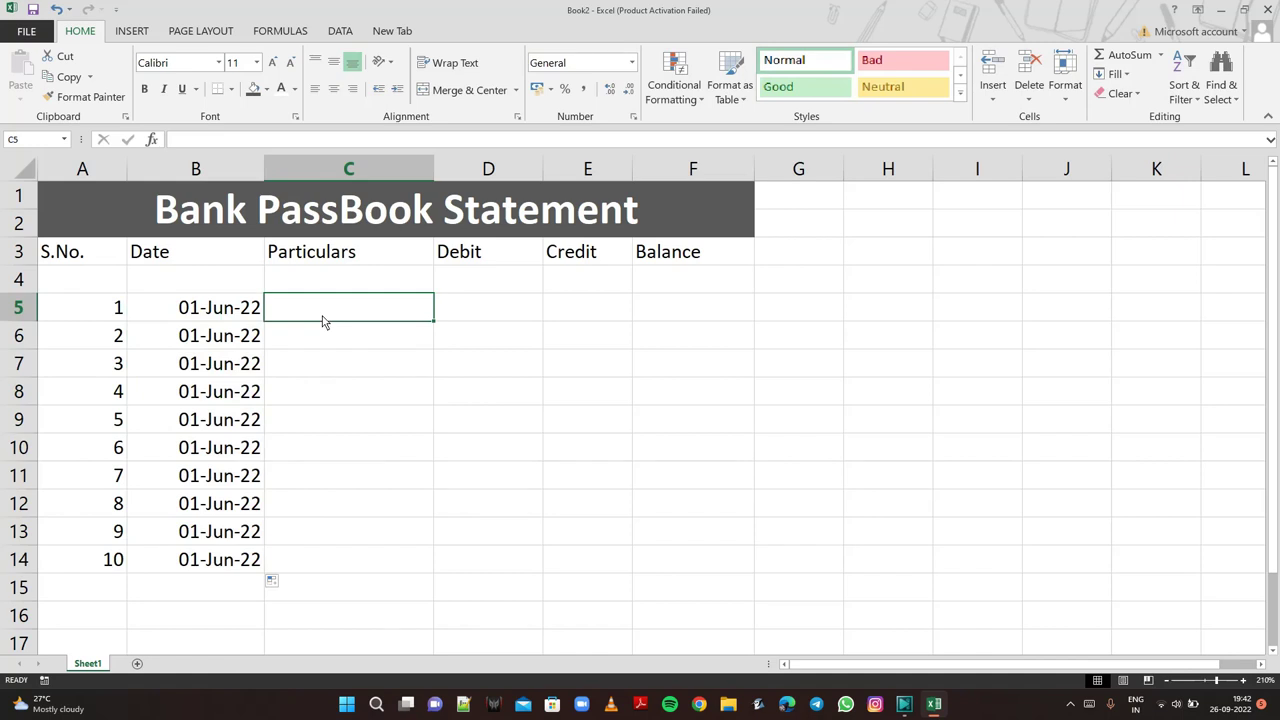
Enter 'By Cash' in C5, widen column E and label E4 'Balance b/f'.
{"action": "type", "text": "By"}
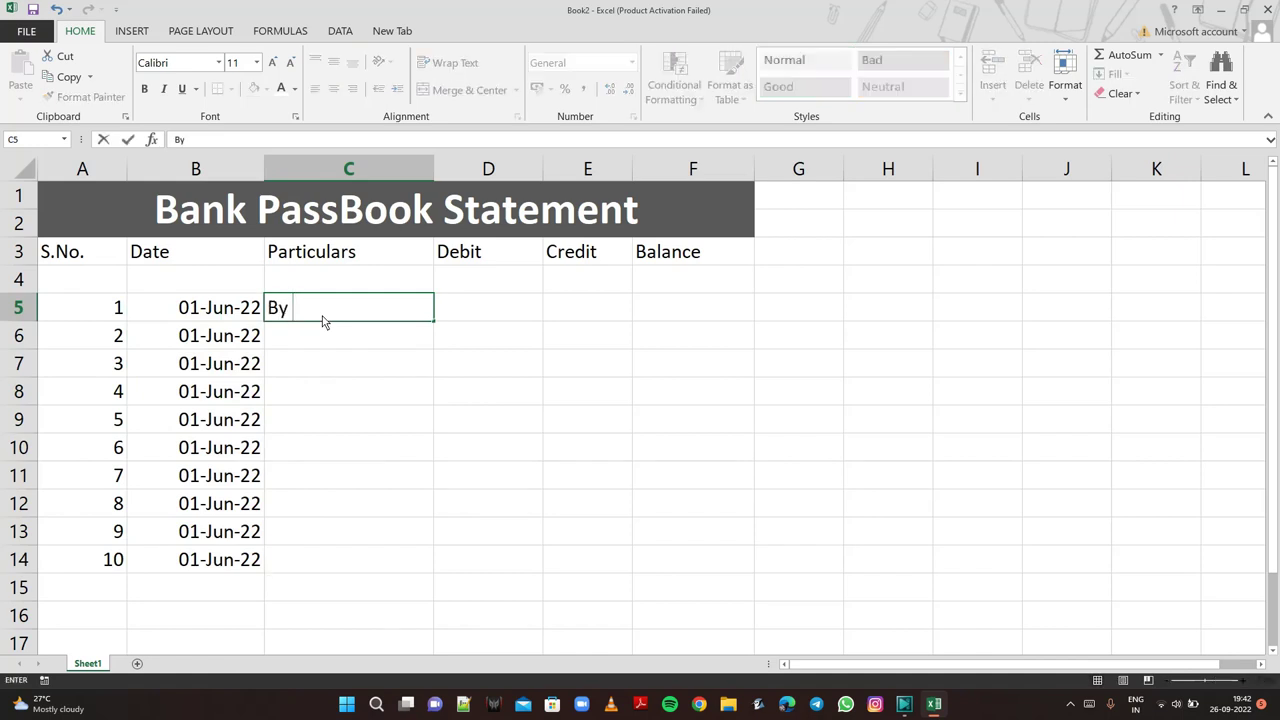
{"action": "type", "text": " Cash"}
{"action": "key", "text": "Return"}
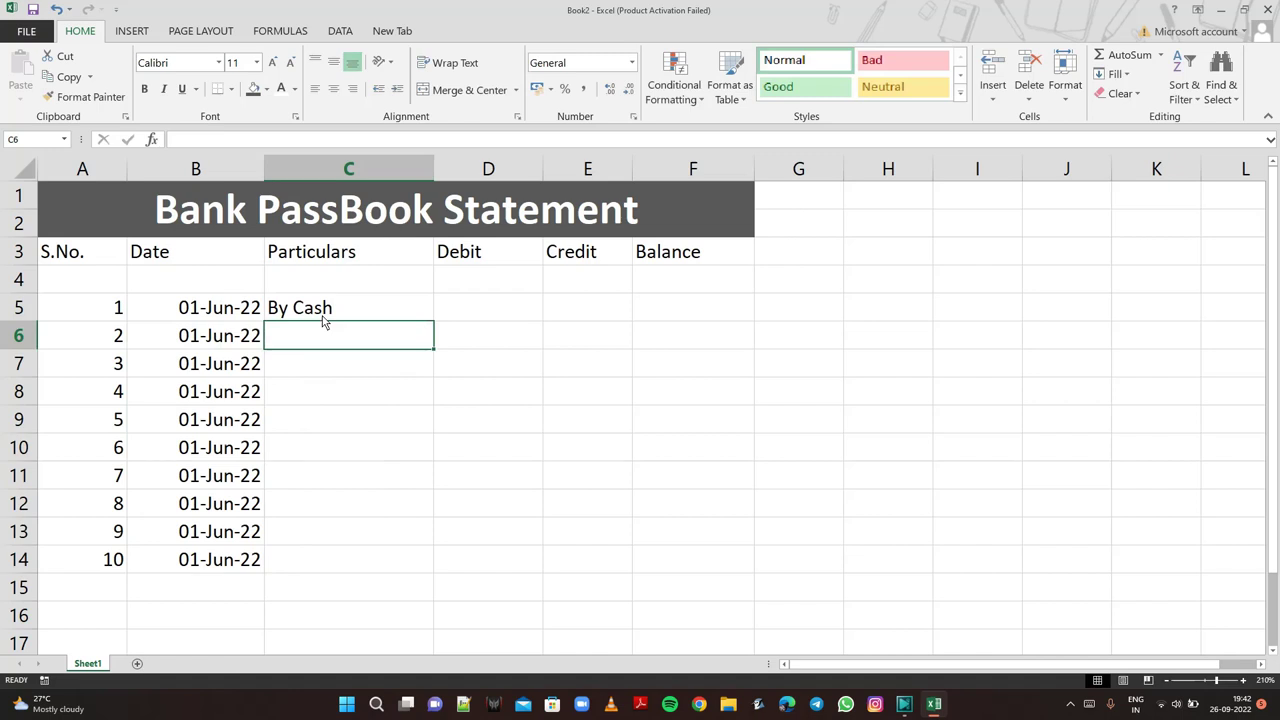
{"action": "left_click", "coordinate": [585, 284]}
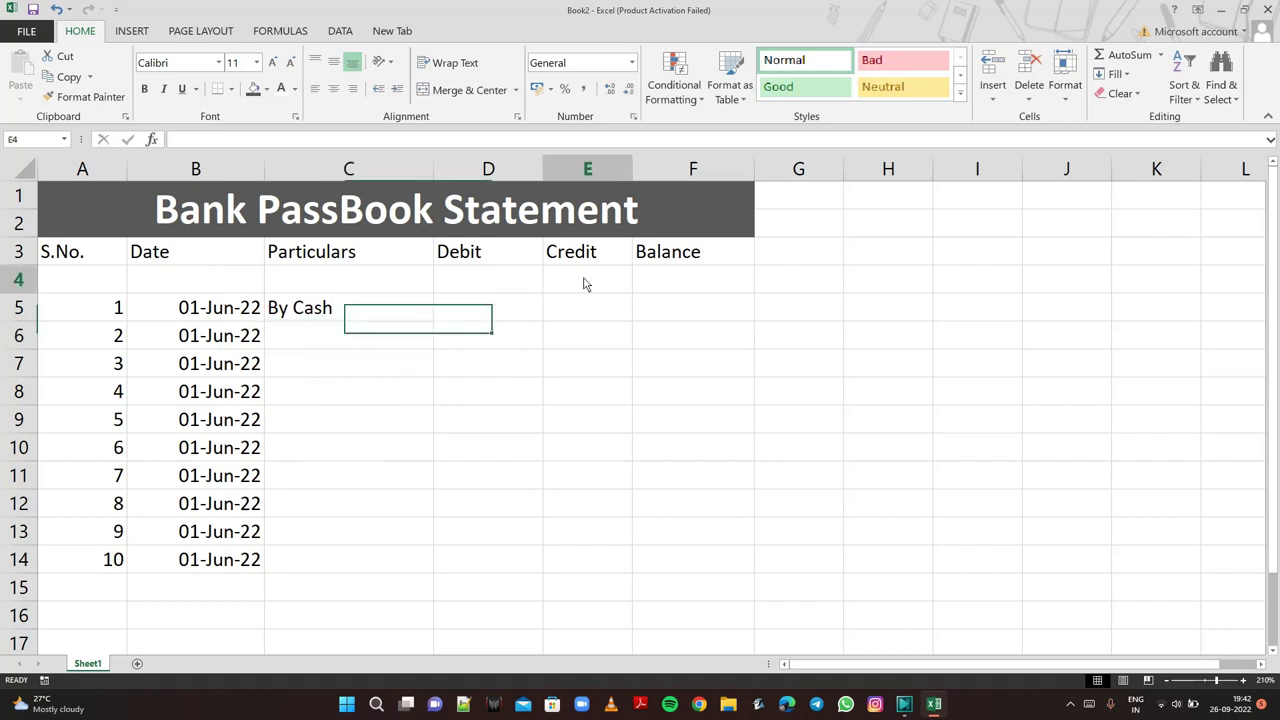
{"action": "left_click_drag", "start_coordinate": [633, 169], "coordinate": [673, 170]}
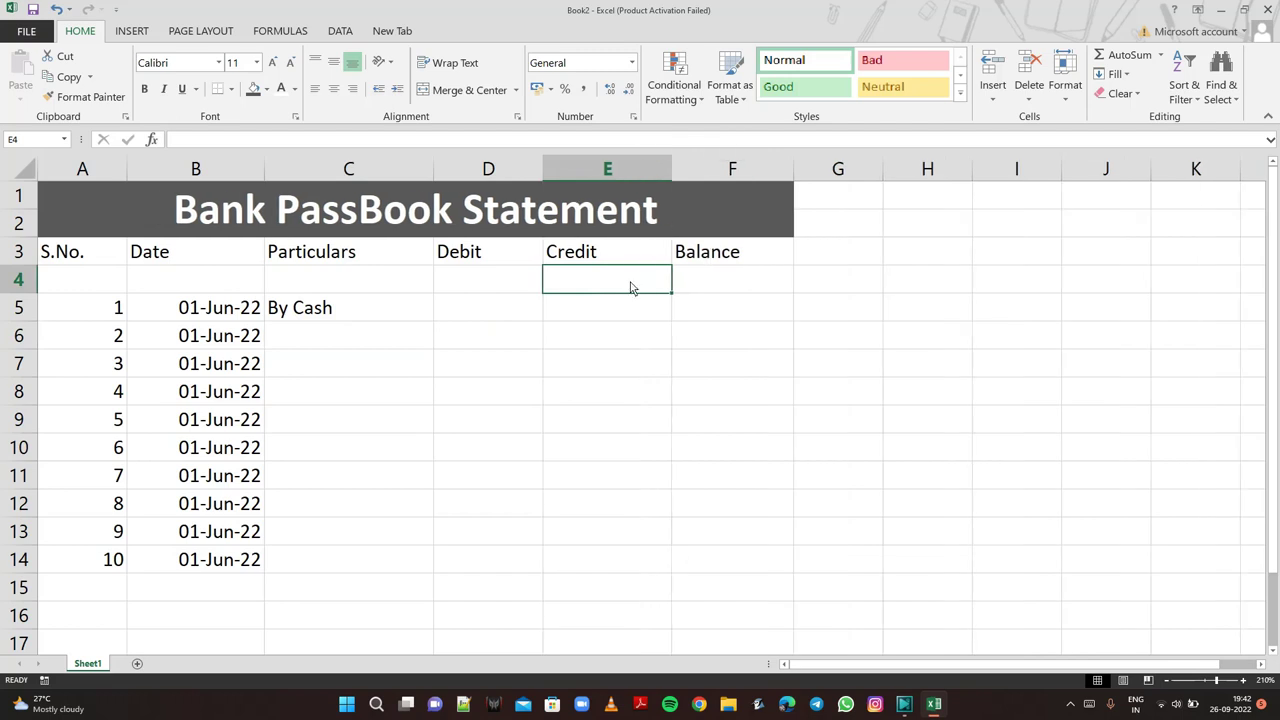
{"action": "type", "text": "Bala"}
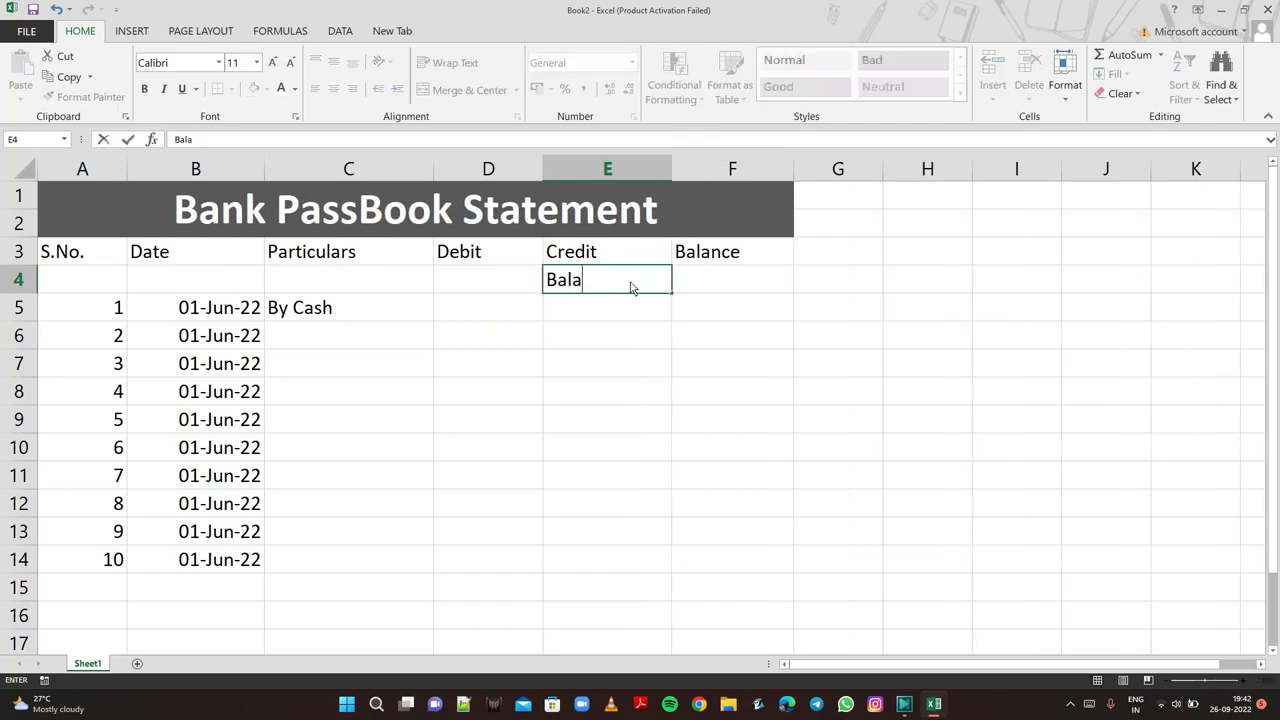
{"action": "type", "text": "ce"}
{"action": "key", "text": "BackSpace"}
{"action": "key", "text": "BackSpace"}
{"action": "type", "text": "nce"}
{"action": "type", "text": " b"}
{"action": "type", "text": "/"}
{"action": "type", "text": "f"}
{"action": "left_click", "coordinate": [701, 283]}
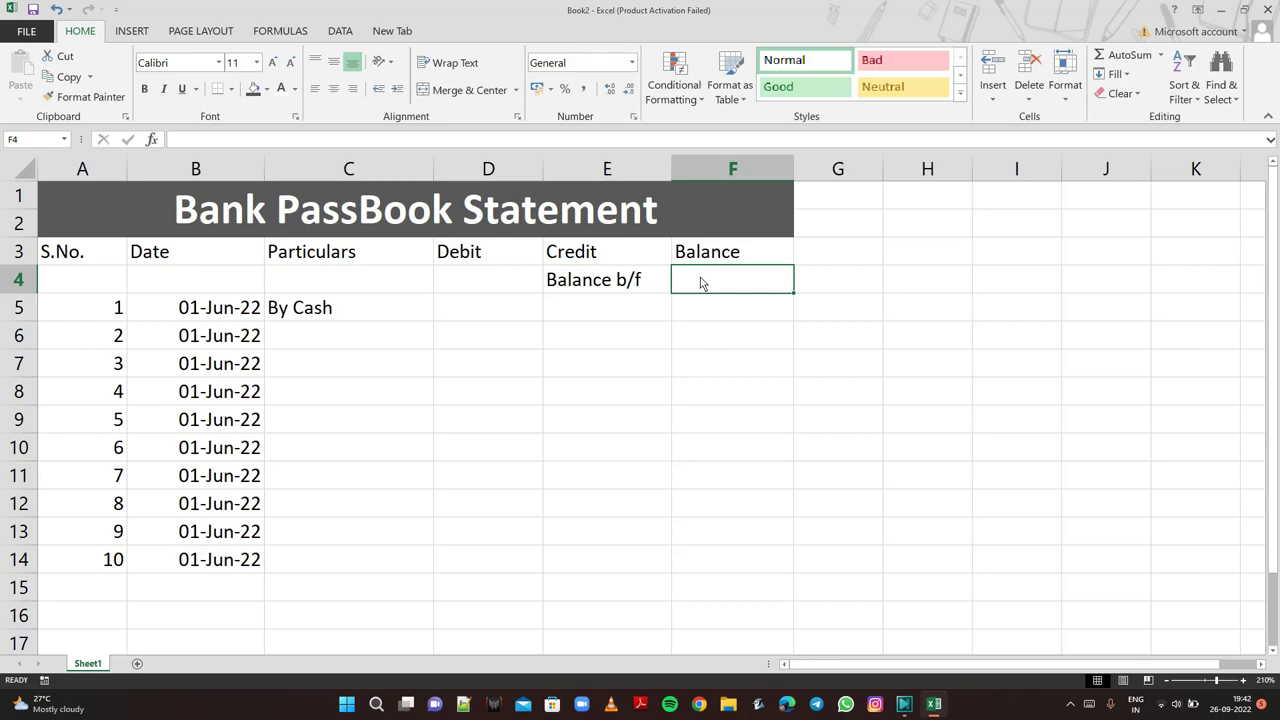
Enter the opening balance 65722 in F4.
{"action": "type", "text": "65"}
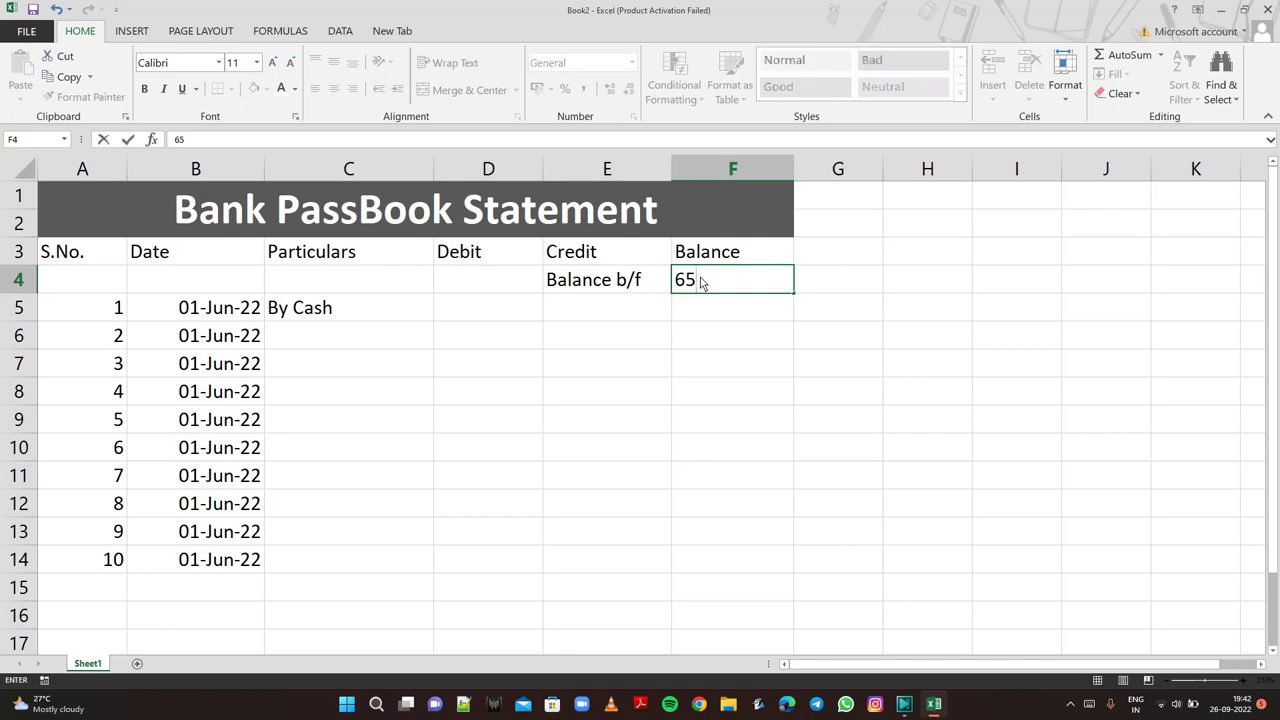
{"action": "type", "text": "722"}
{"action": "key", "text": "Return"}
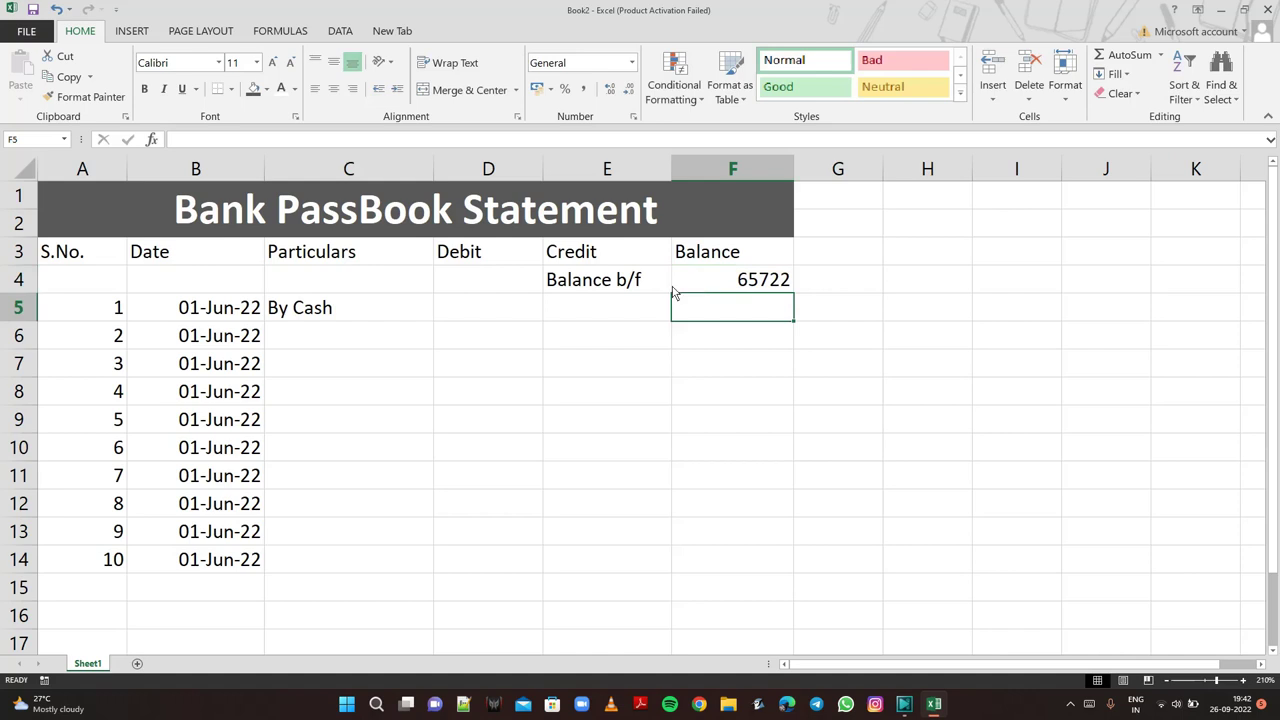
{"action": "left_click", "coordinate": [535, 310]}
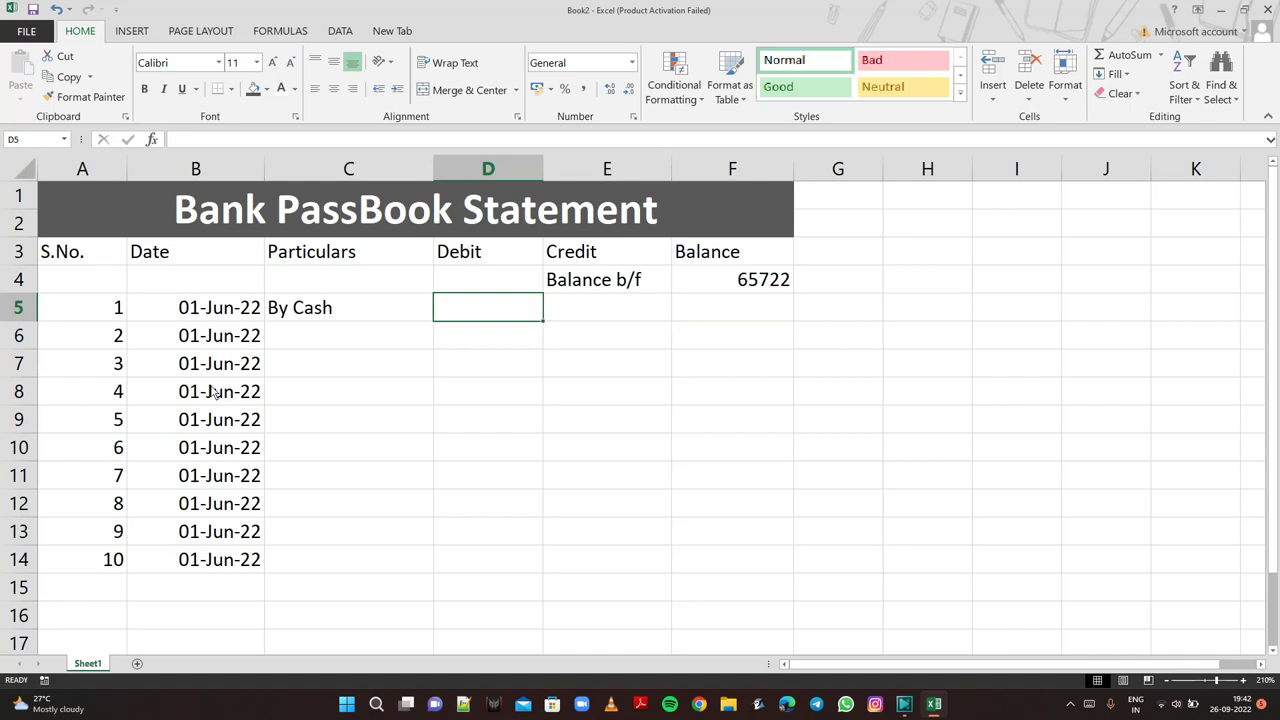
Change the dates in B7:B10 to 02, 03, 03 and 03-Jun-22.
{"action": "left_click", "coordinate": [188, 374]}
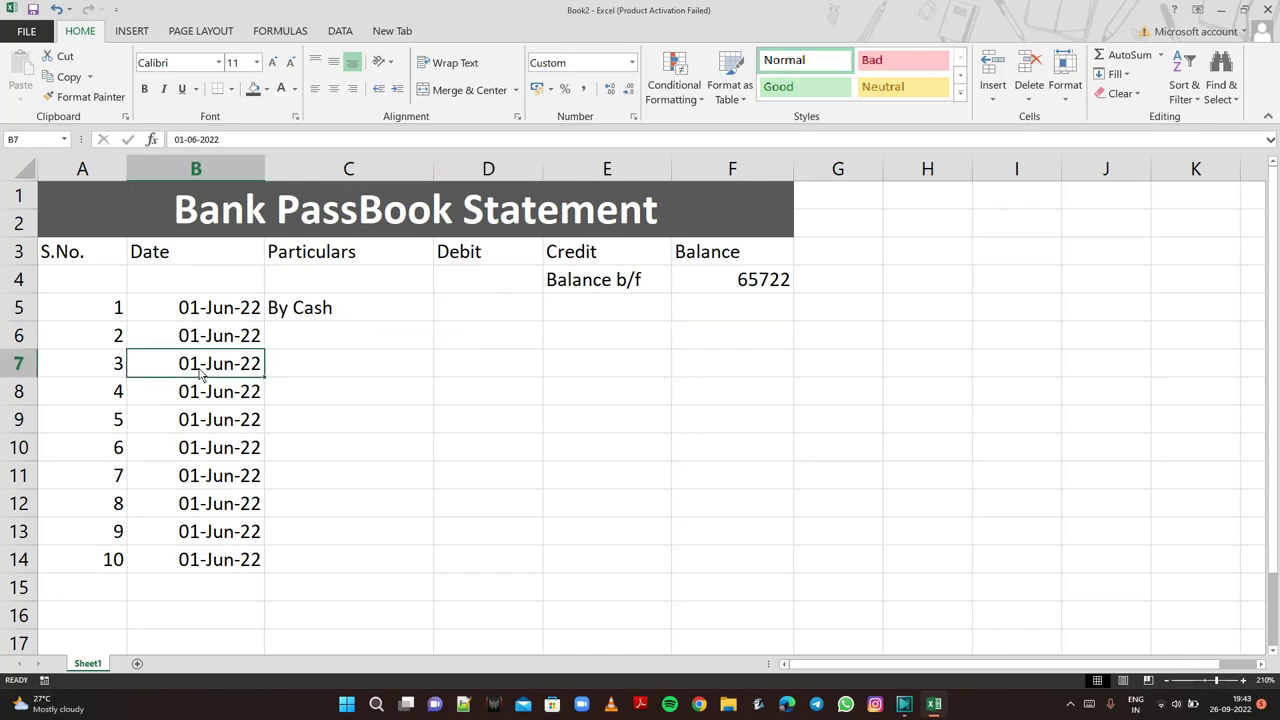
{"action": "double_click", "coordinate": [200, 372]}
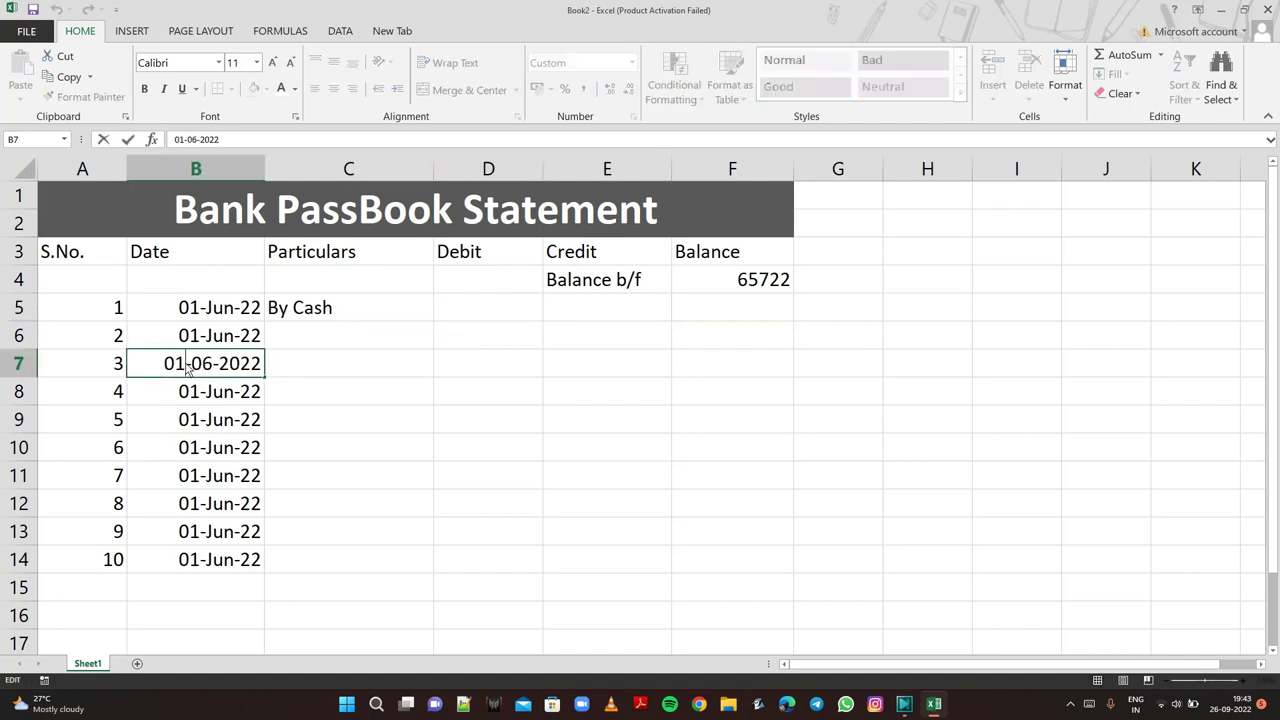
{"action": "key", "text": "BackSpace"}
{"action": "type", "text": "2"}
{"action": "left_click", "coordinate": [201, 397]}
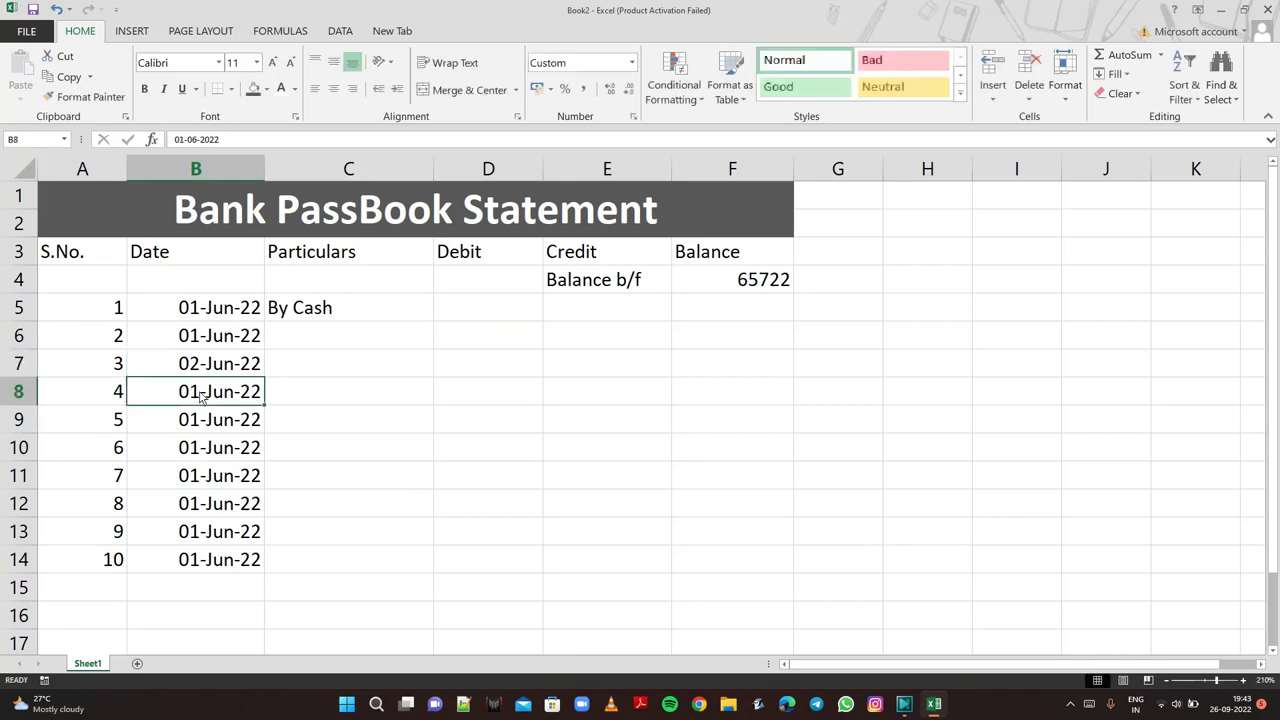
{"action": "double_click", "coordinate": [201, 397]}
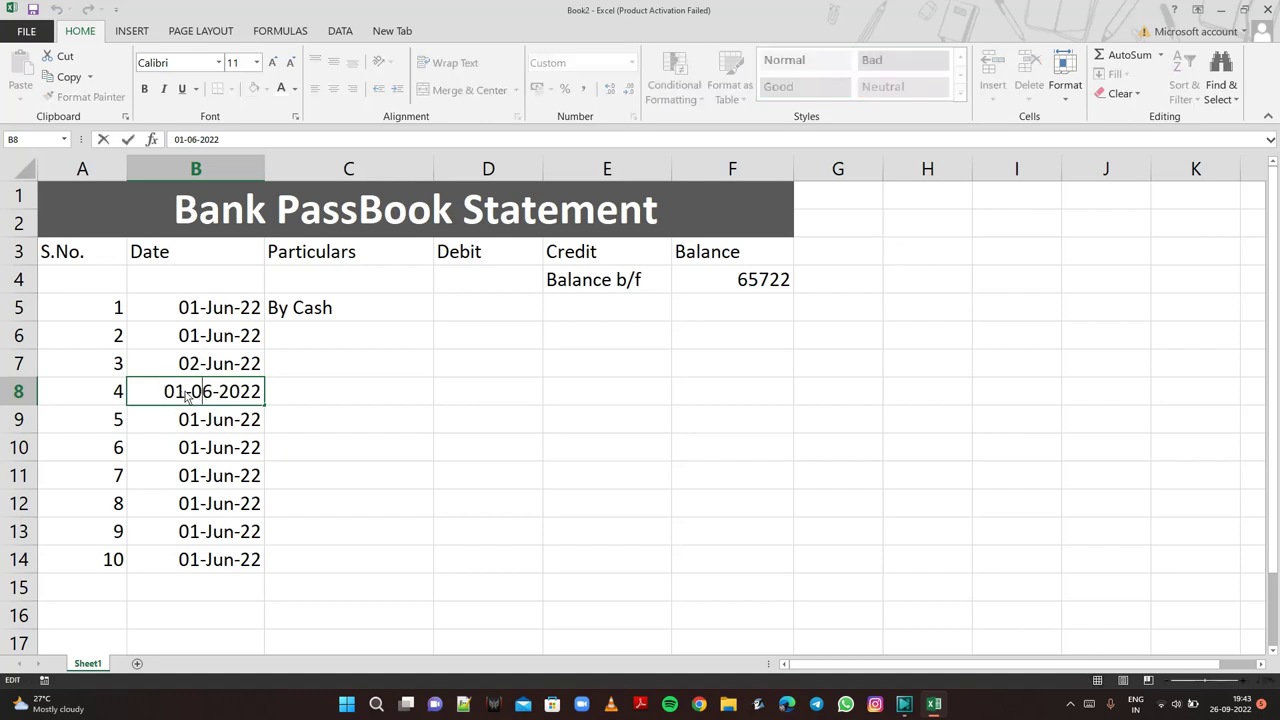
{"action": "left_click", "coordinate": [186, 396]}
{"action": "key", "text": "BackSpace"}
{"action": "type", "text": "3"}
{"action": "key", "text": "End"}
{"action": "double_click", "coordinate": [186, 423]}
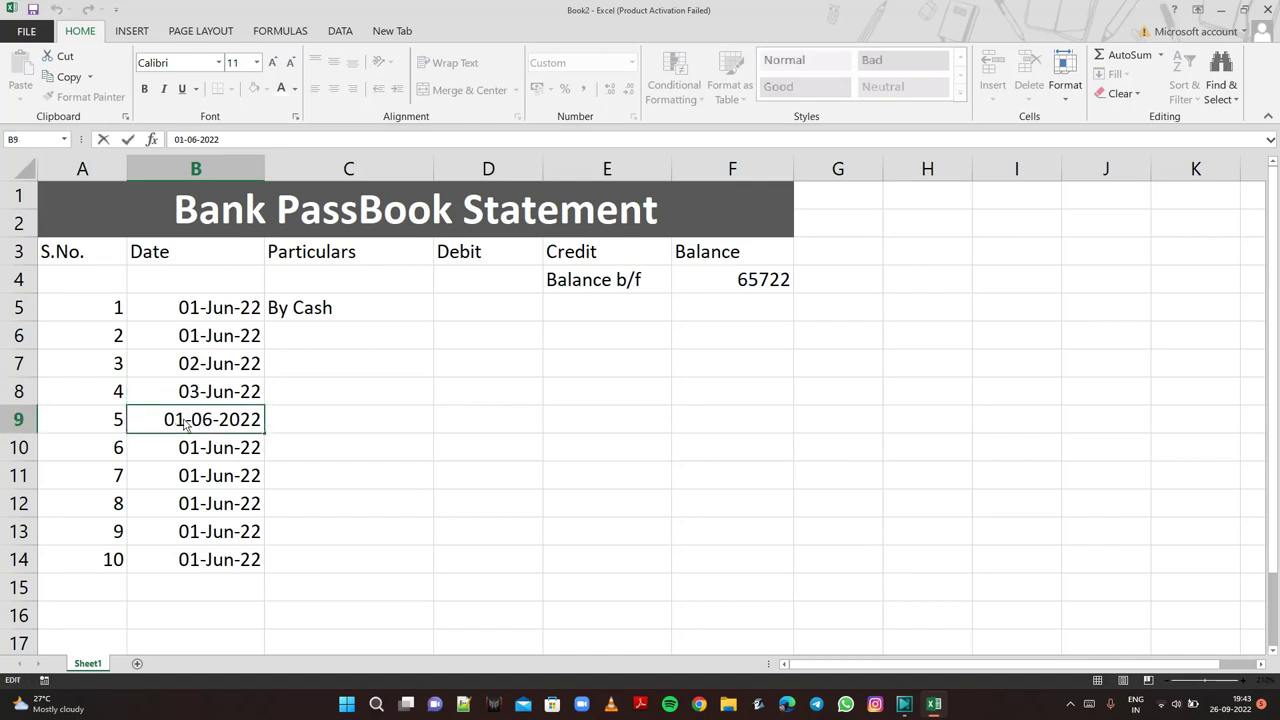
{"action": "key", "text": "BackSpace"}
{"action": "type", "text": "3"}
{"action": "left_click", "coordinate": [197, 452]}
{"action": "double_click", "coordinate": [188, 449]}
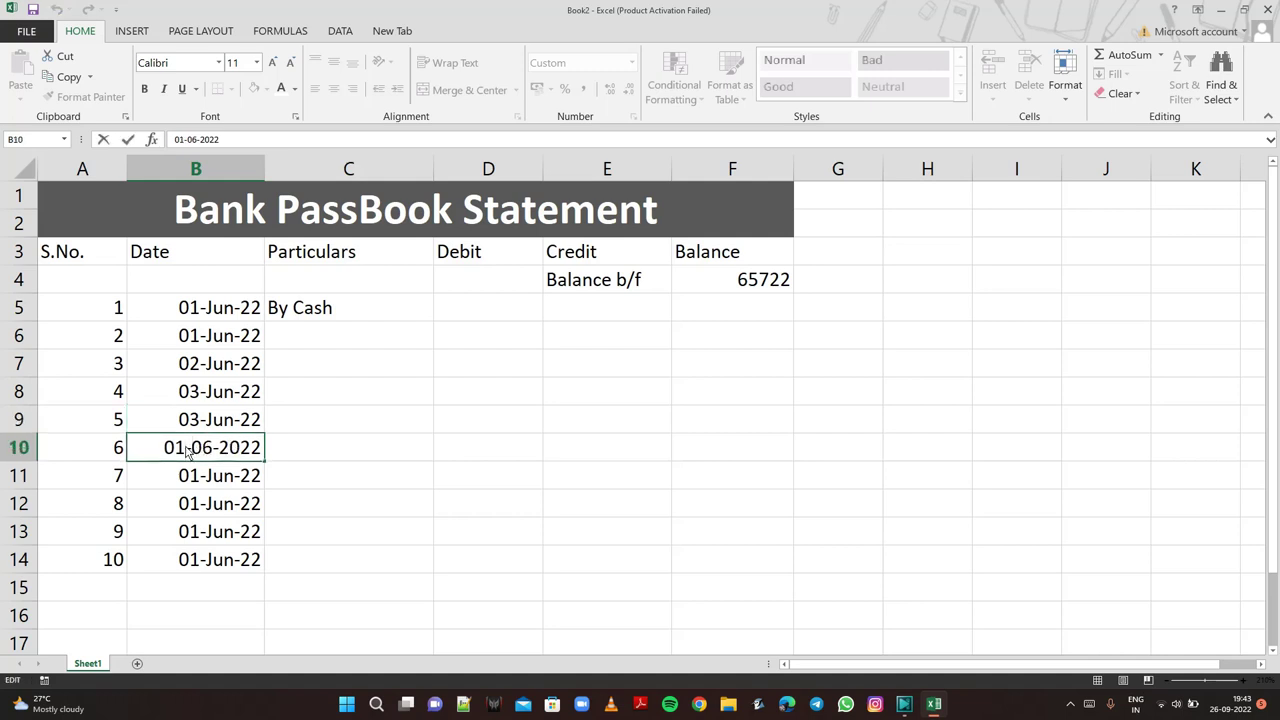
{"action": "key", "text": "BackSpace"}
{"action": "type", "text": "3"}
Change the dates in B11:B14 to 04, 05, 07 and 07-Jun-22.
{"action": "double_click", "coordinate": [200, 480]}
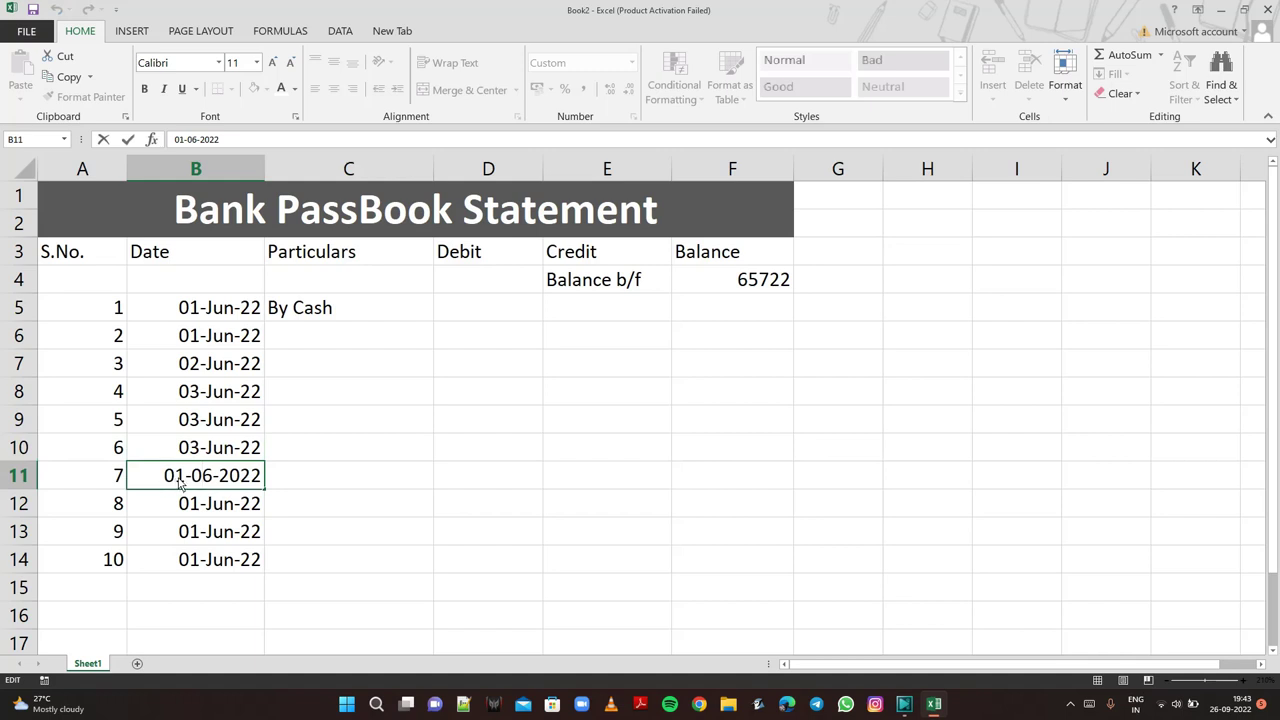
{"action": "left_click", "coordinate": [185, 478]}
{"action": "key", "text": "BackSpace"}
{"action": "type", "text": "4"}
{"action": "double_click", "coordinate": [205, 510]}
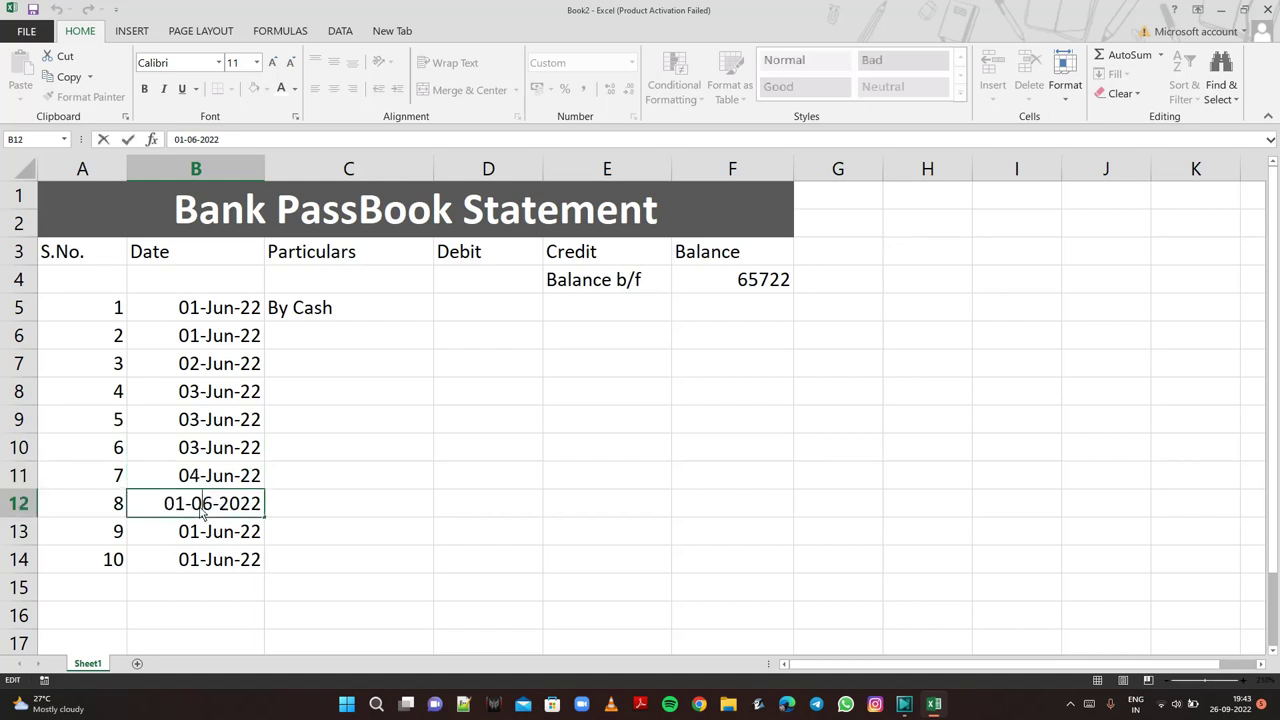
{"action": "left_click", "coordinate": [186, 508]}
{"action": "key", "text": "BackSpace"}
{"action": "type", "text": "5"}
{"action": "left_click", "coordinate": [201, 532]}
{"action": "double_click", "coordinate": [201, 532]}
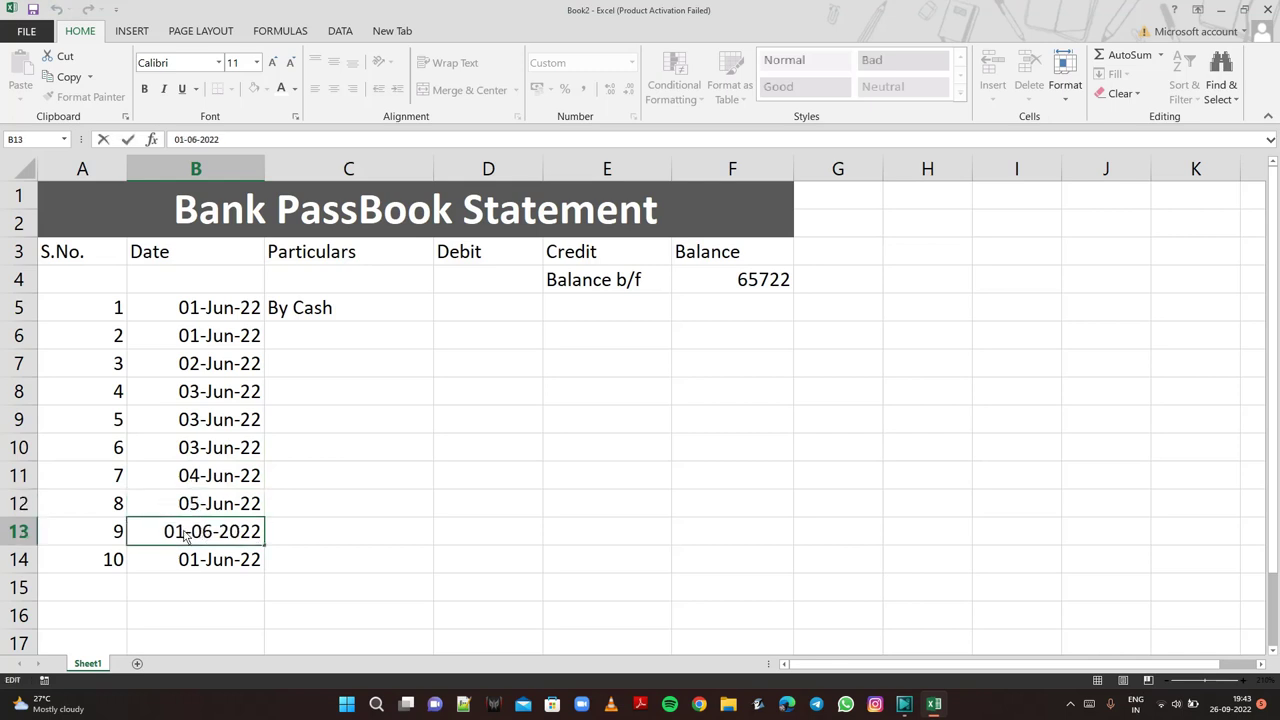
{"action": "left_click", "coordinate": [185, 532]}
{"action": "key", "text": "BackSpace"}
{"action": "type", "text": "7"}
{"action": "left_click", "coordinate": [200, 561]}
{"action": "double_click", "coordinate": [201, 561]}
{"action": "left_click", "coordinate": [185, 561]}
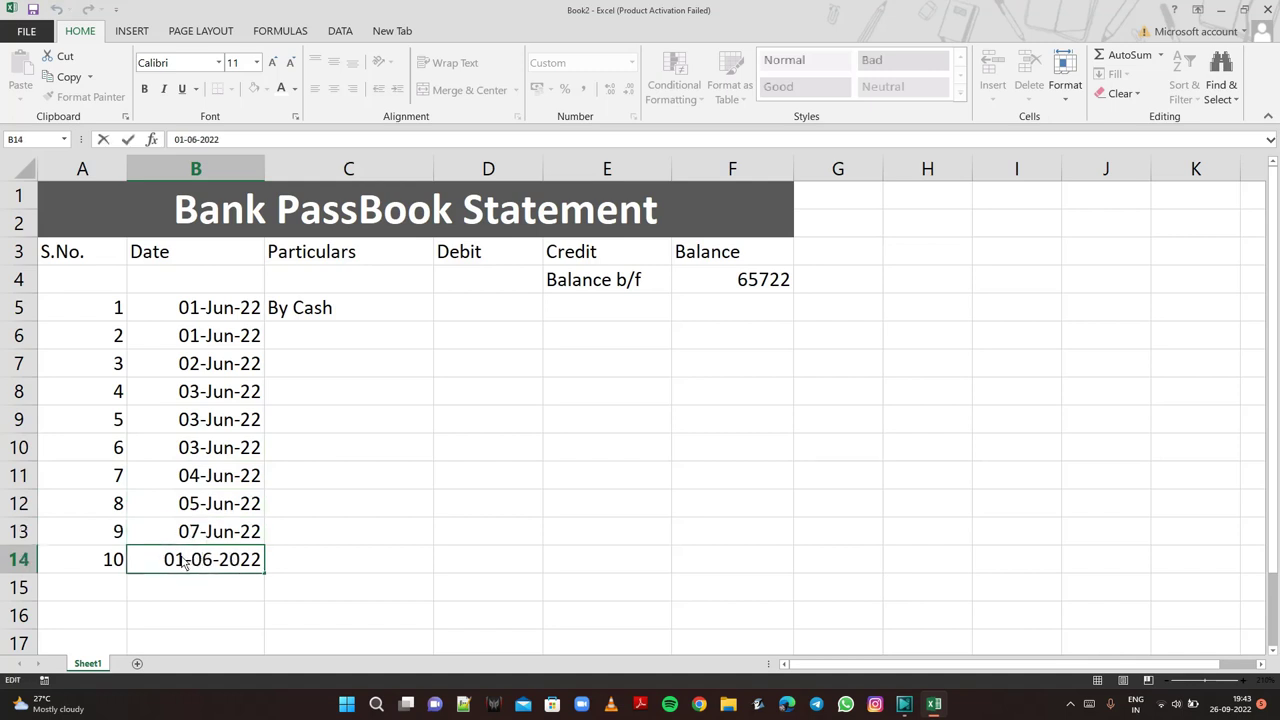
{"action": "key", "text": "Num_Lock"}
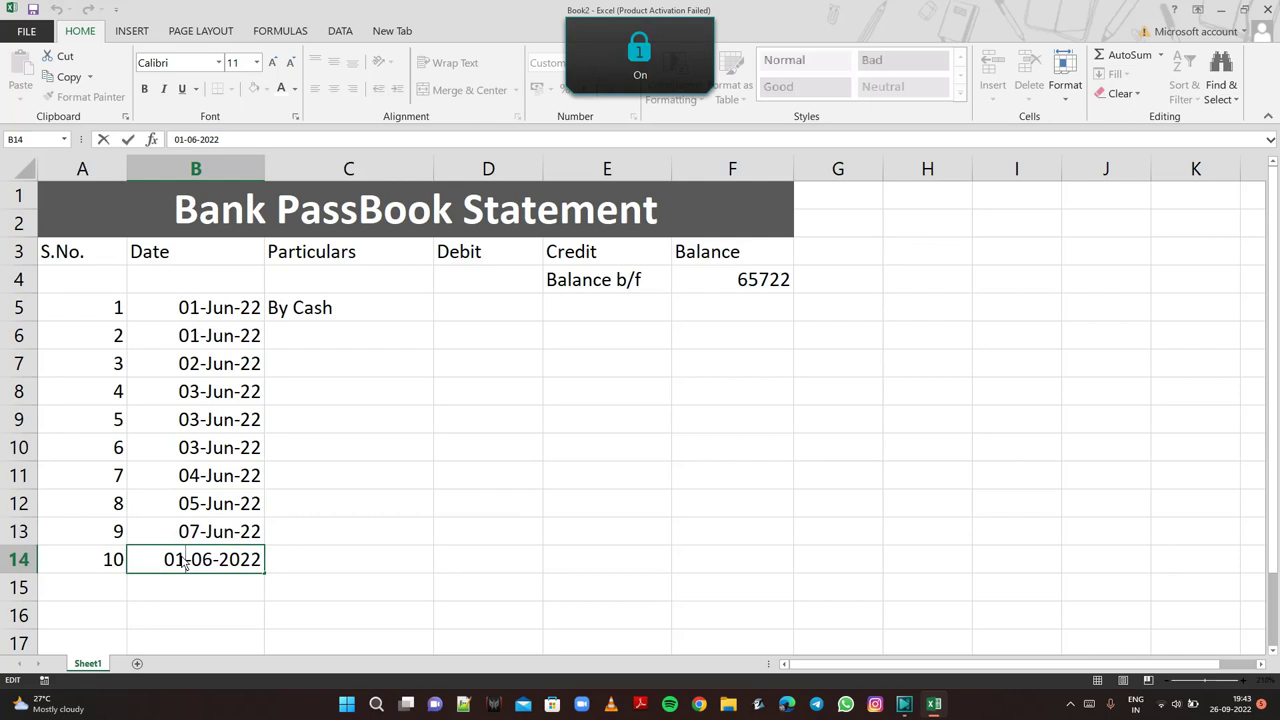
{"action": "key", "text": "BackSpace"}
{"action": "type", "text": "7"}
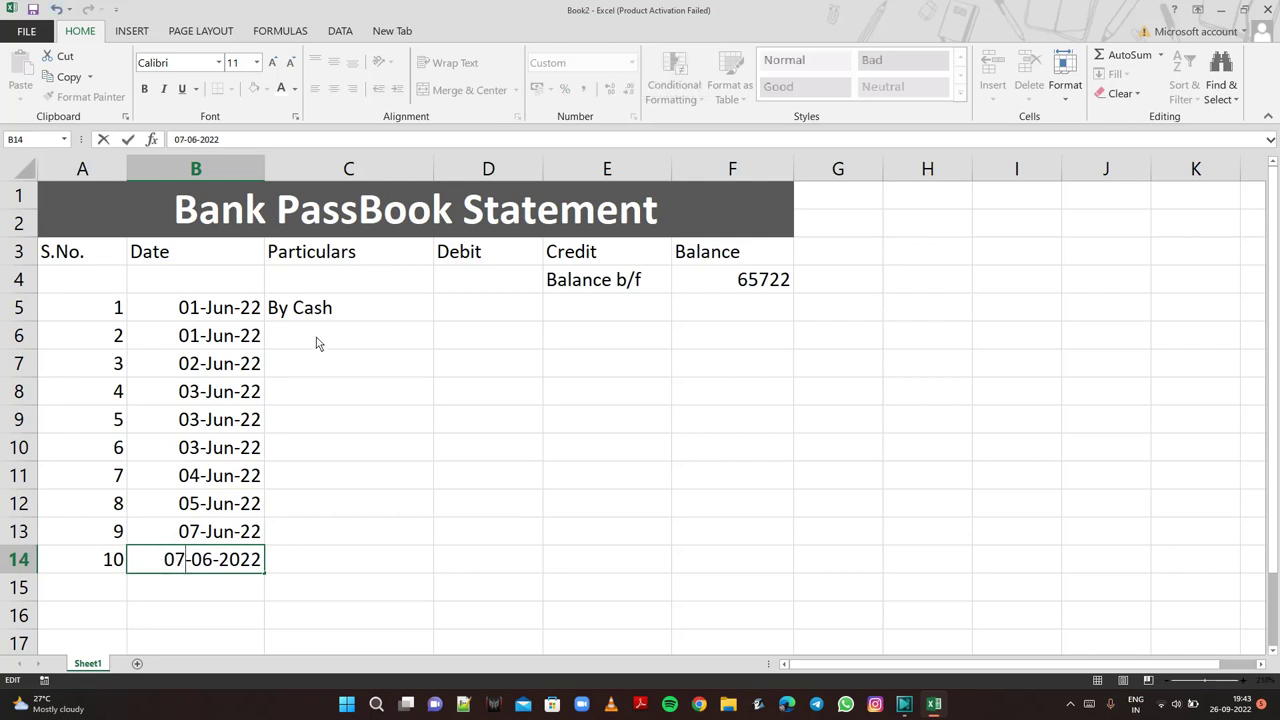
{"action": "left_click", "coordinate": [316, 340]}
Enter a 12000 credit for the first By Cash entry in E5.
{"action": "left_click", "coordinate": [478, 315]}
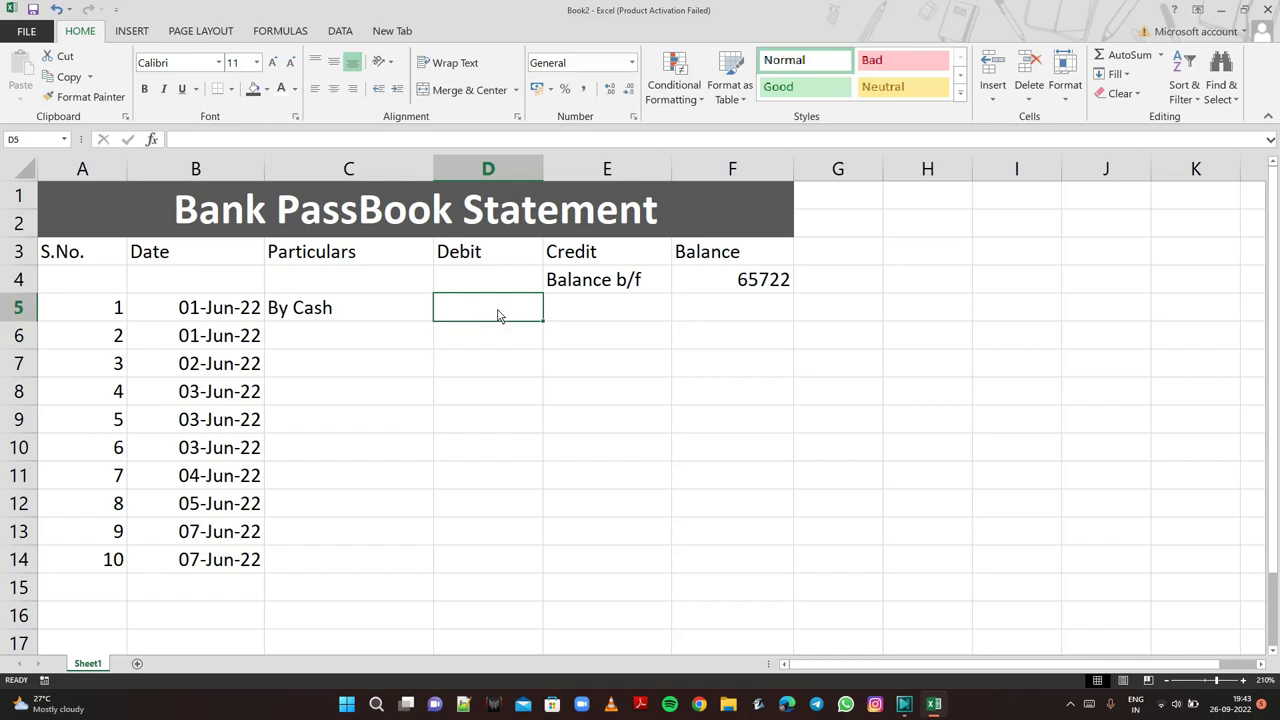
{"action": "left_click", "coordinate": [573, 317]}
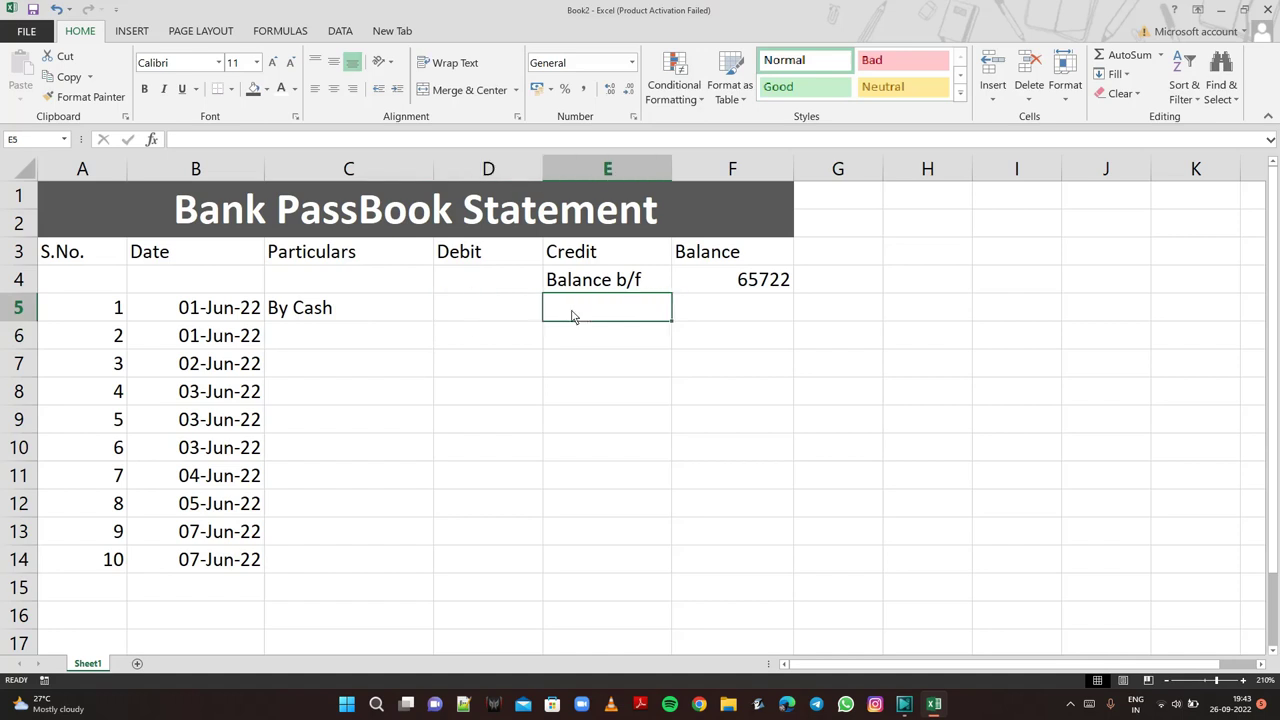
{"action": "type", "text": "12"}
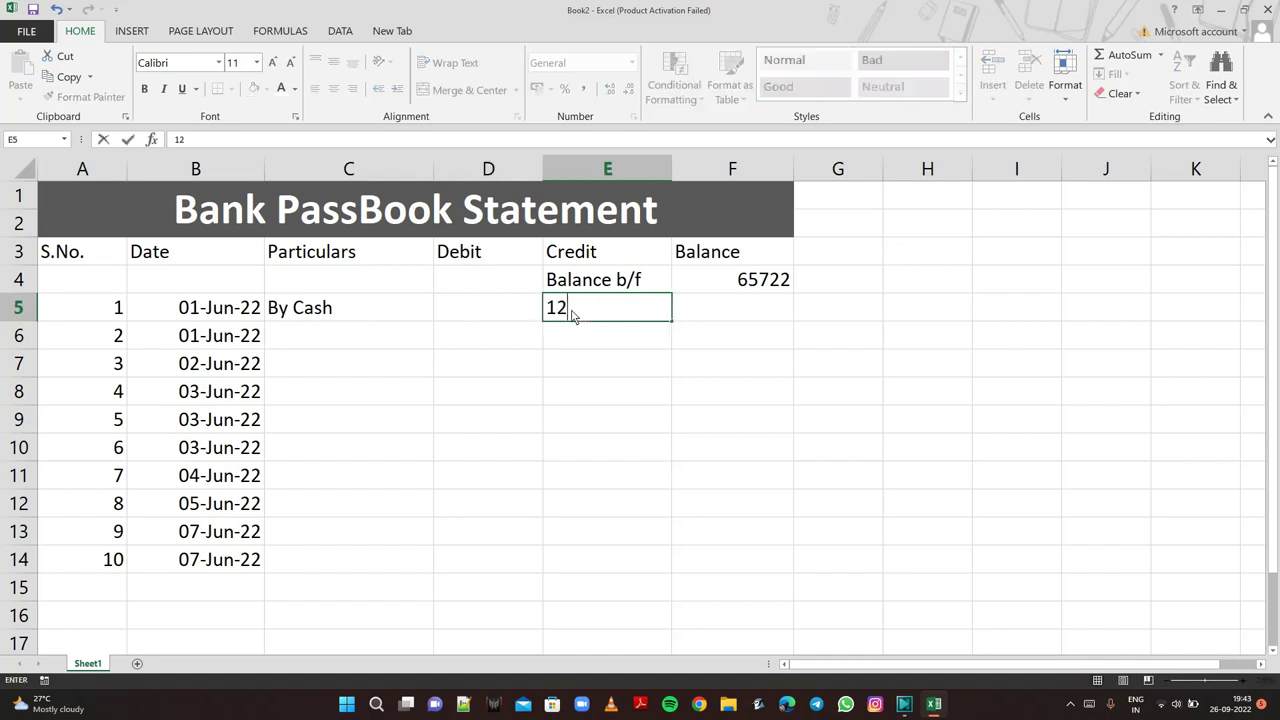
{"action": "type", "text": "000"}
{"action": "left_click", "coordinate": [592, 331]}
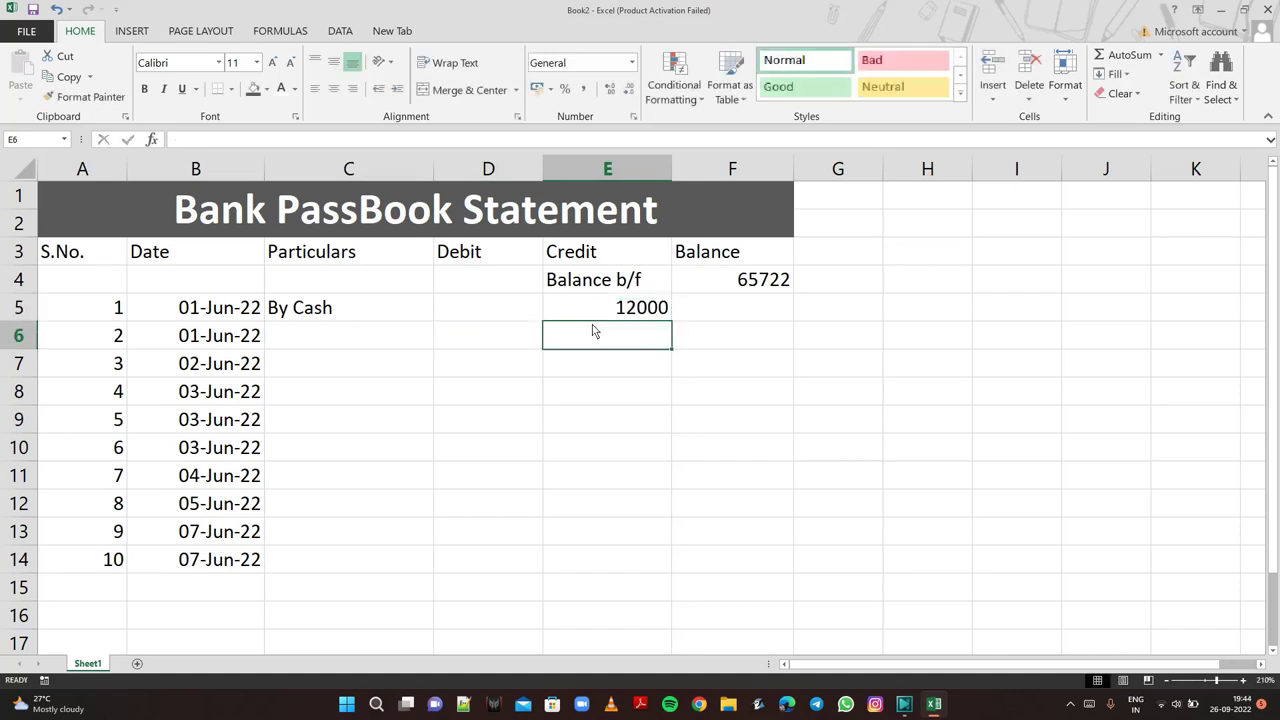
Enter 'By Net Banking' with an 8600 credit in row 6.
{"action": "left_click", "coordinate": [407, 348]}
{"action": "type", "text": "B"}
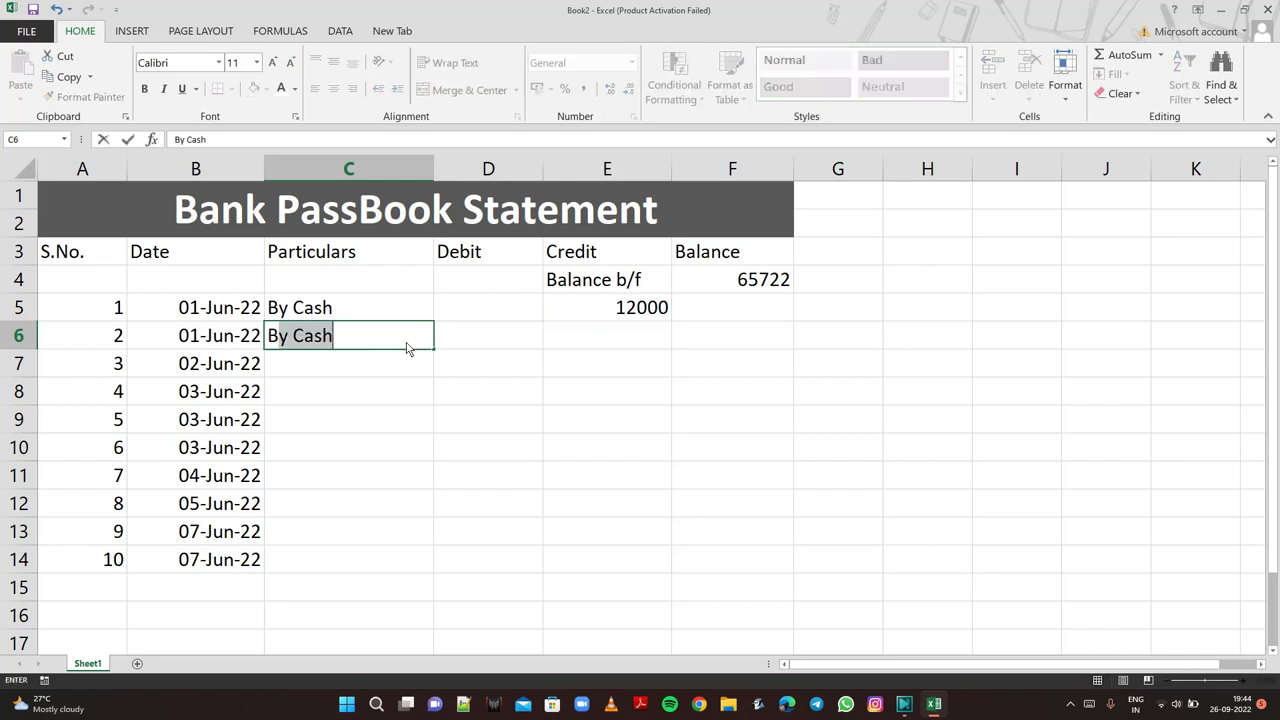
{"action": "type", "text": "y N"}
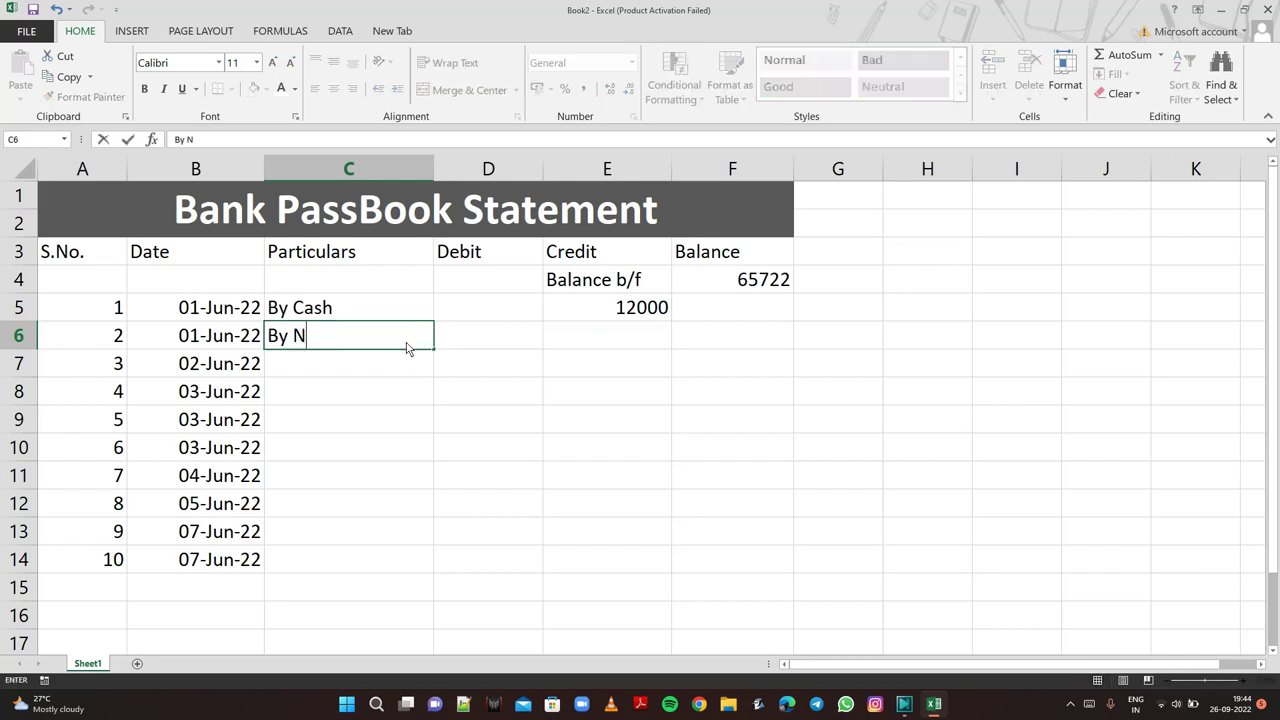
{"action": "type", "text": "et B"}
{"action": "type", "text": "anking"}
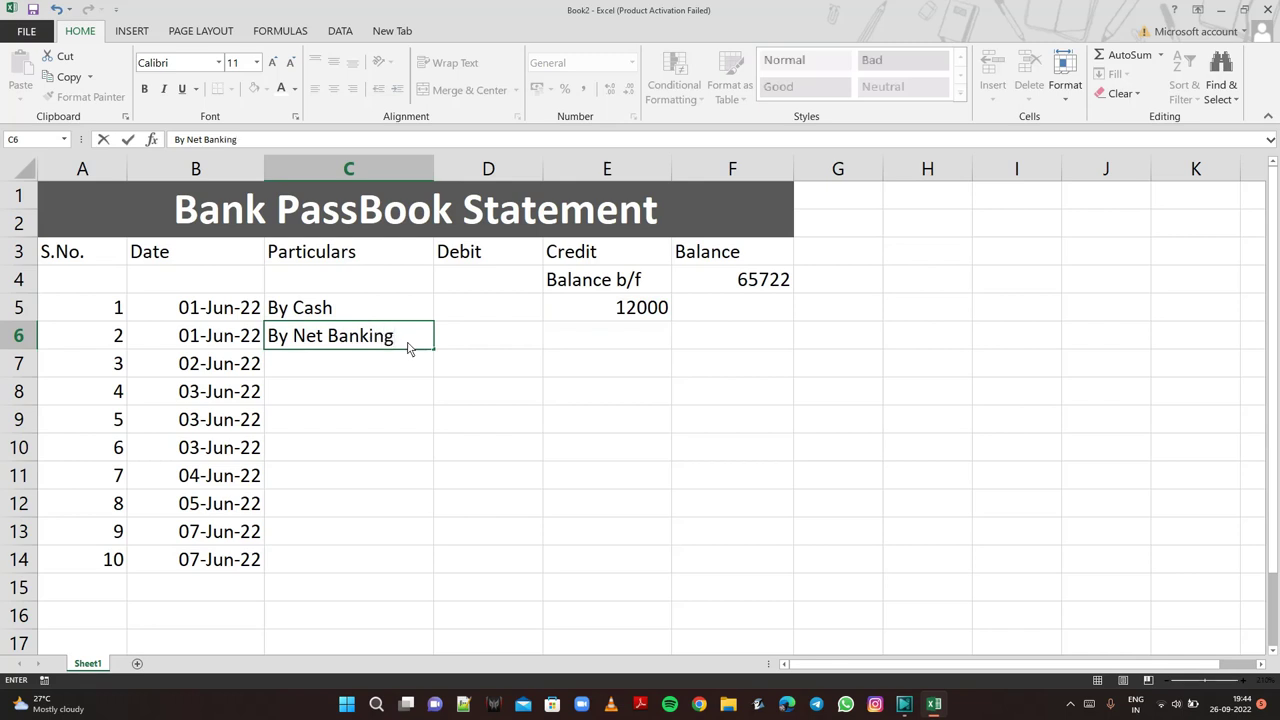
{"action": "left_click", "coordinate": [560, 345]}
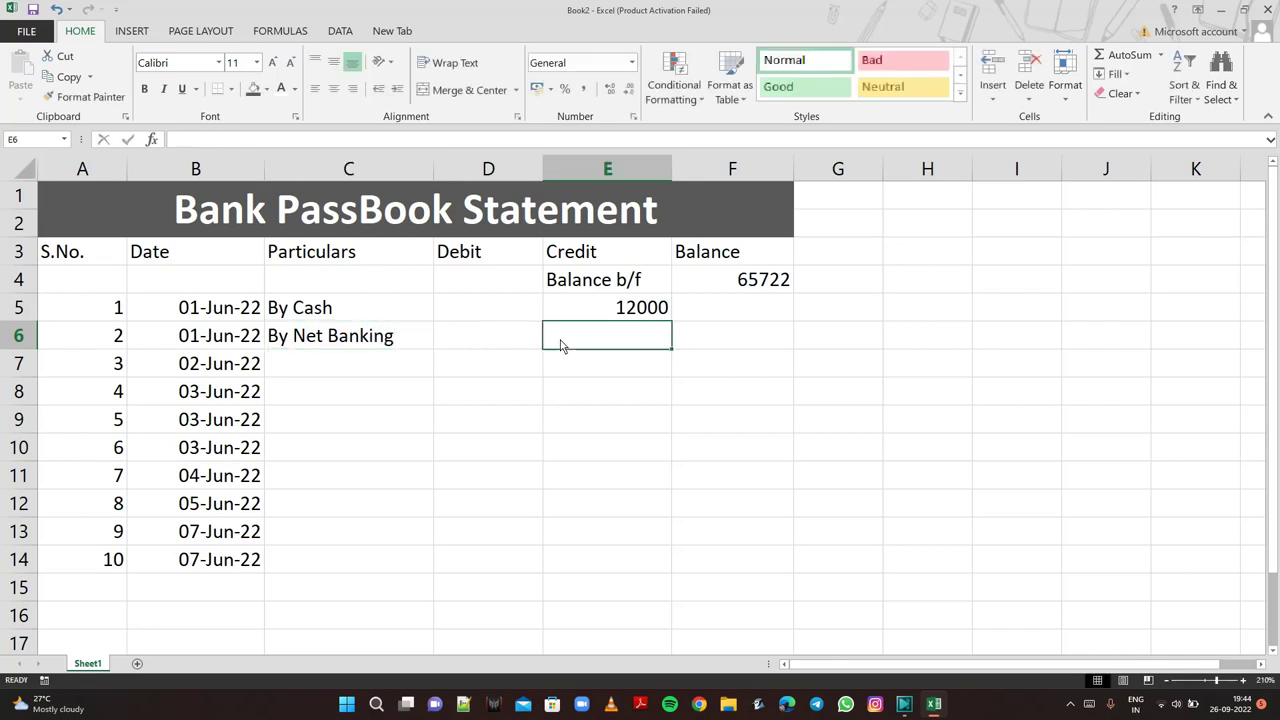
{"action": "type", "text": "8600"}
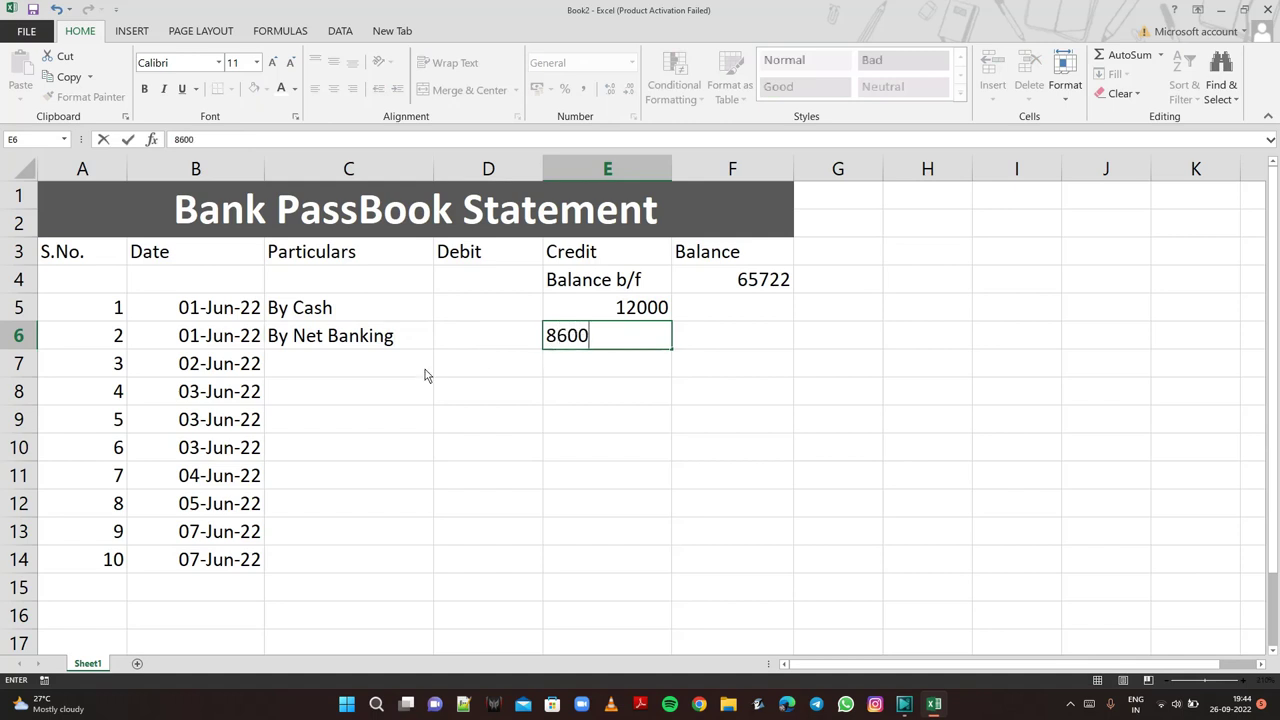
{"action": "left_click", "coordinate": [388, 366]}
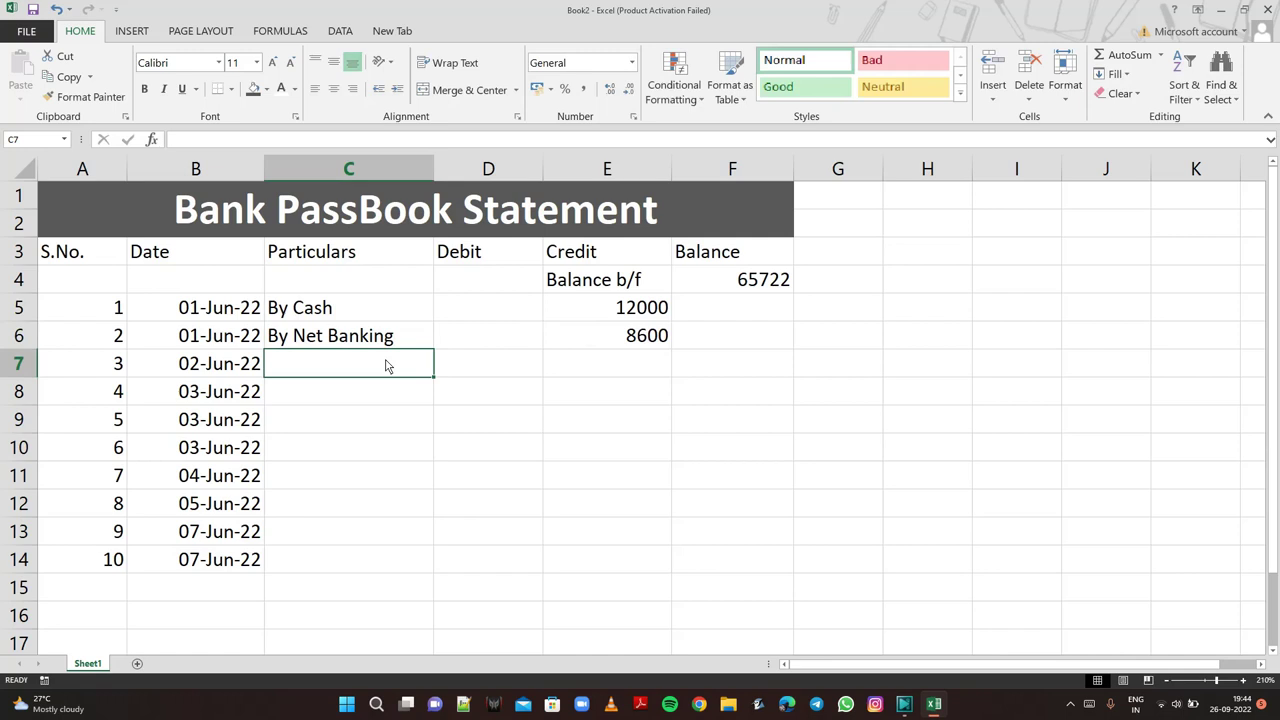
Enter 'By Cash' with a 4500 credit in row 7 for 02-Jun-22.
{"action": "type", "text": "By"}
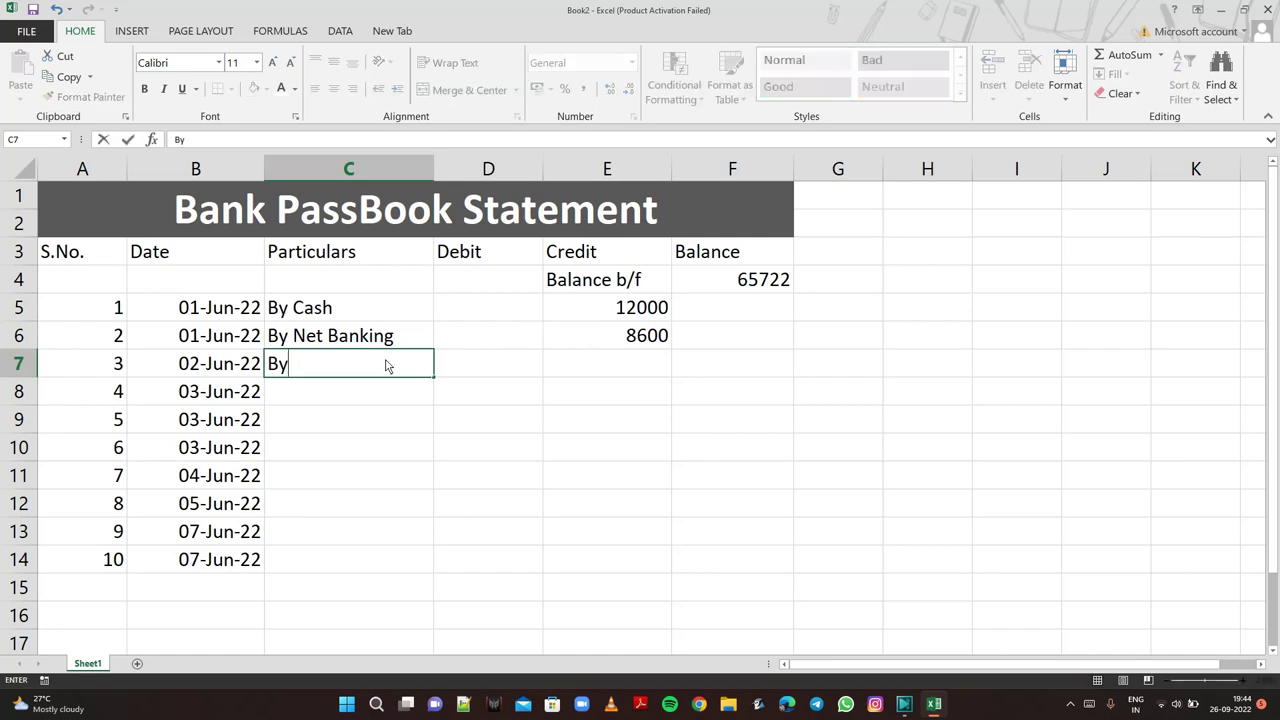
{"action": "type", "text": " Cash"}
{"action": "key", "text": "Return"}
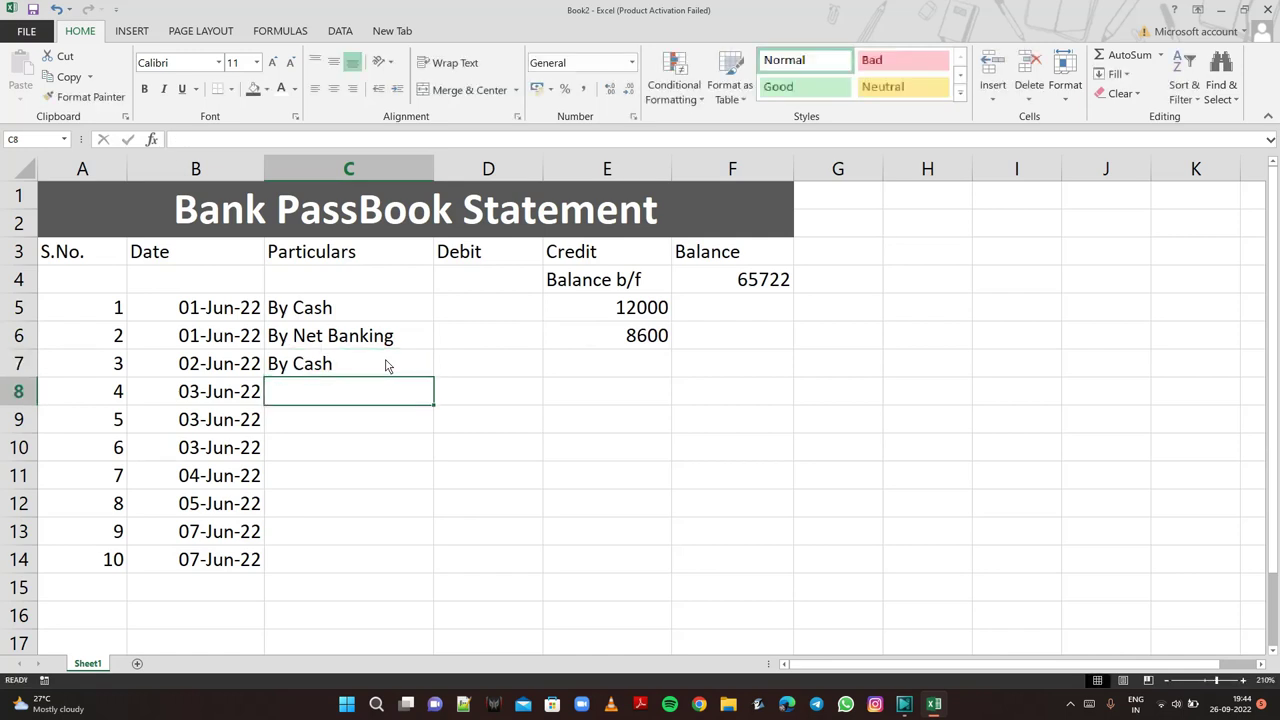
{"action": "left_click", "coordinate": [585, 364]}
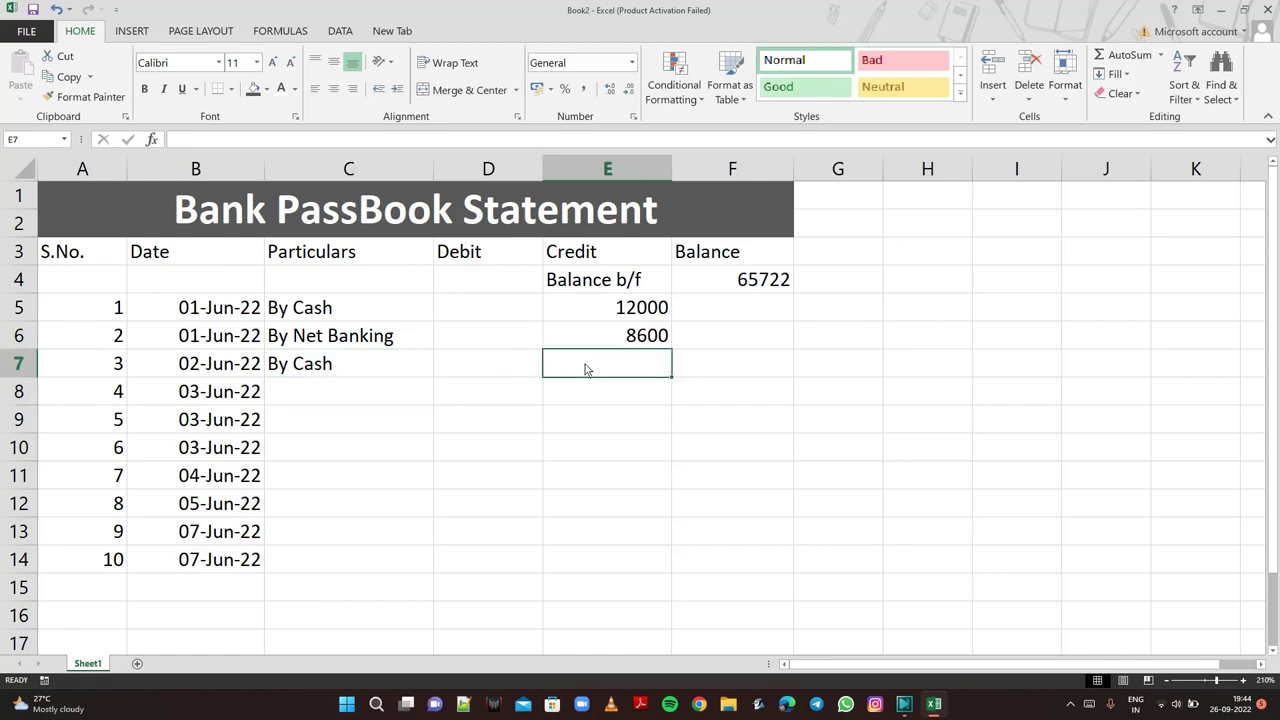
{"action": "type", "text": "4500"}
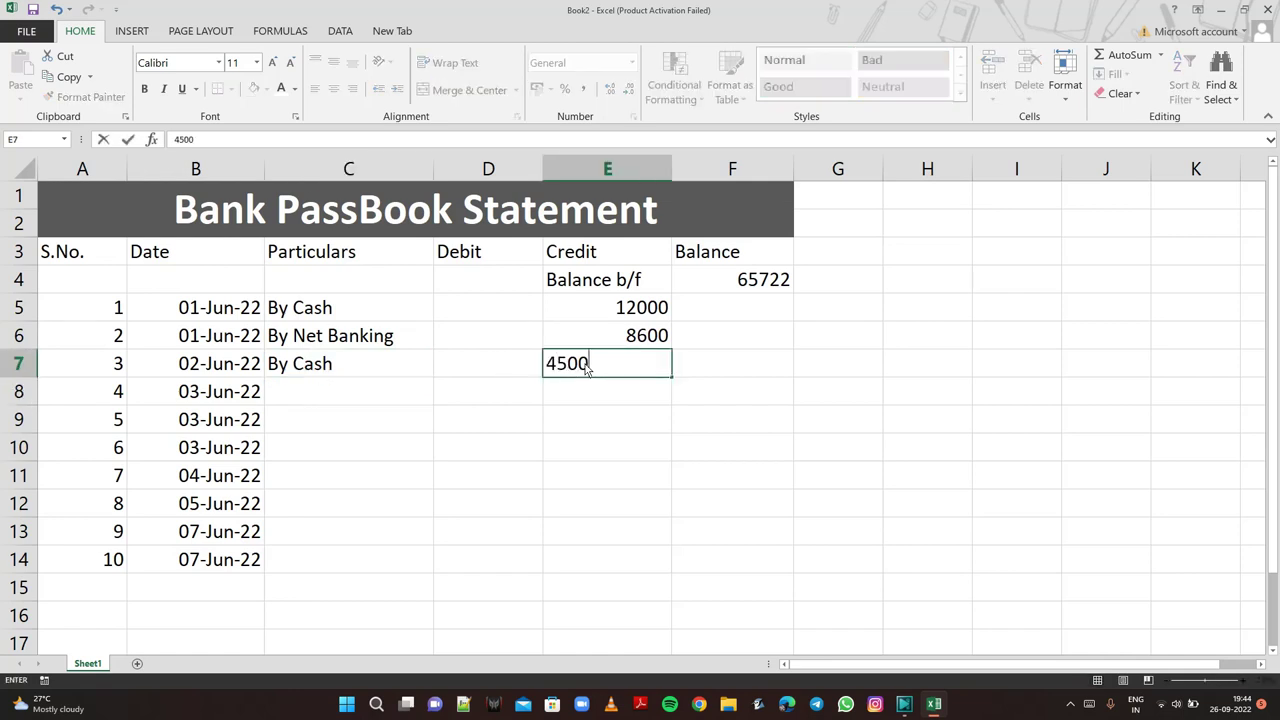
{"action": "key", "text": "Return"}
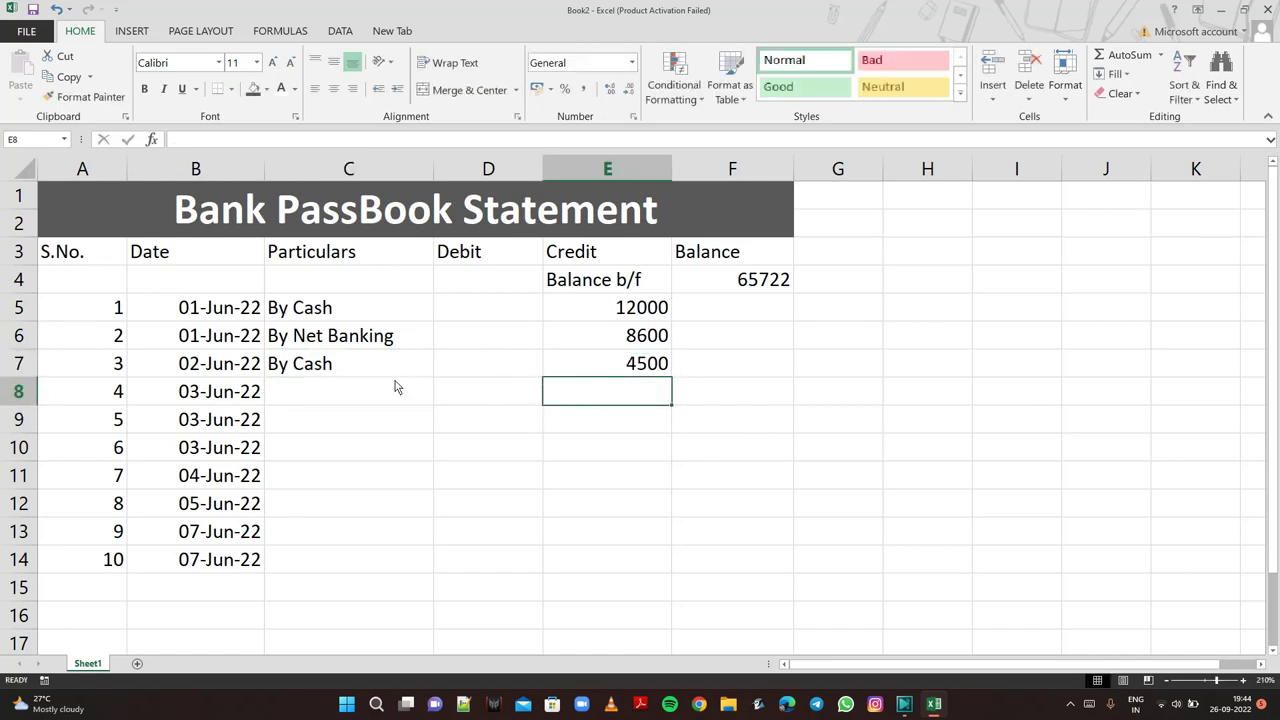
{"action": "left_click", "coordinate": [380, 397]}
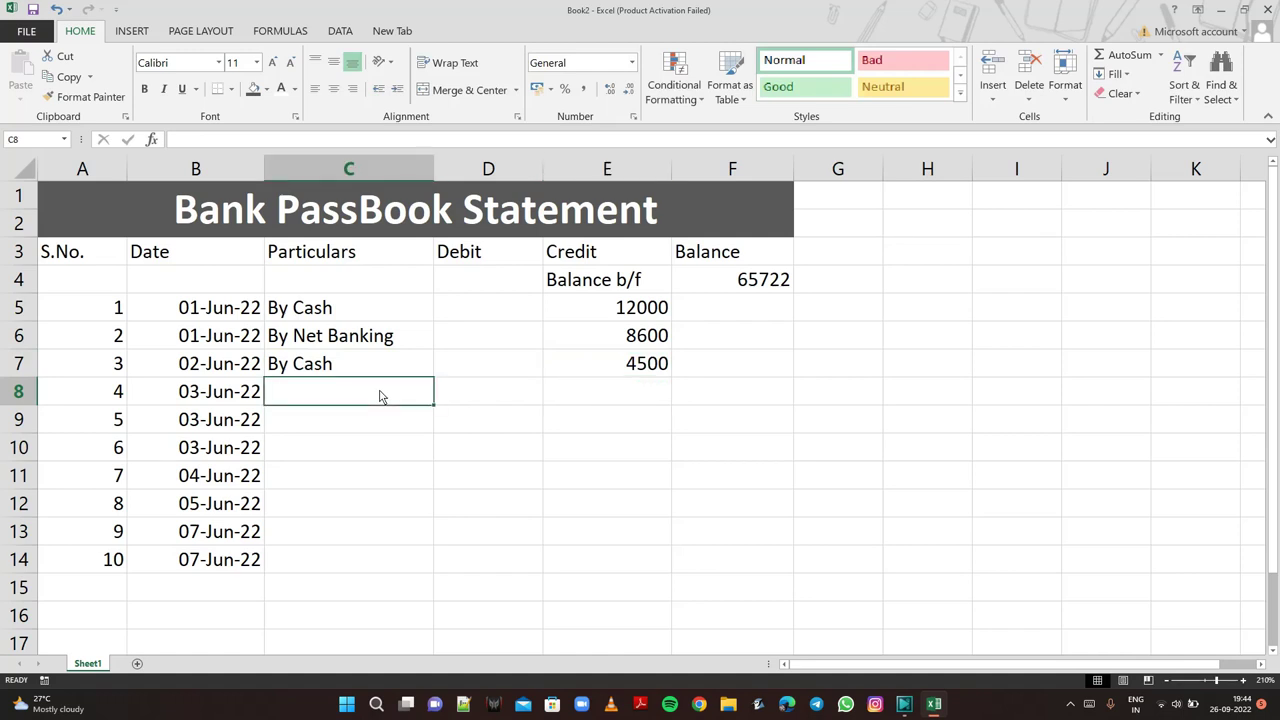
Record 'To Annual Sms Charges' with a 25 debit in row 8, widening column C.
{"action": "type", "text": "To "}
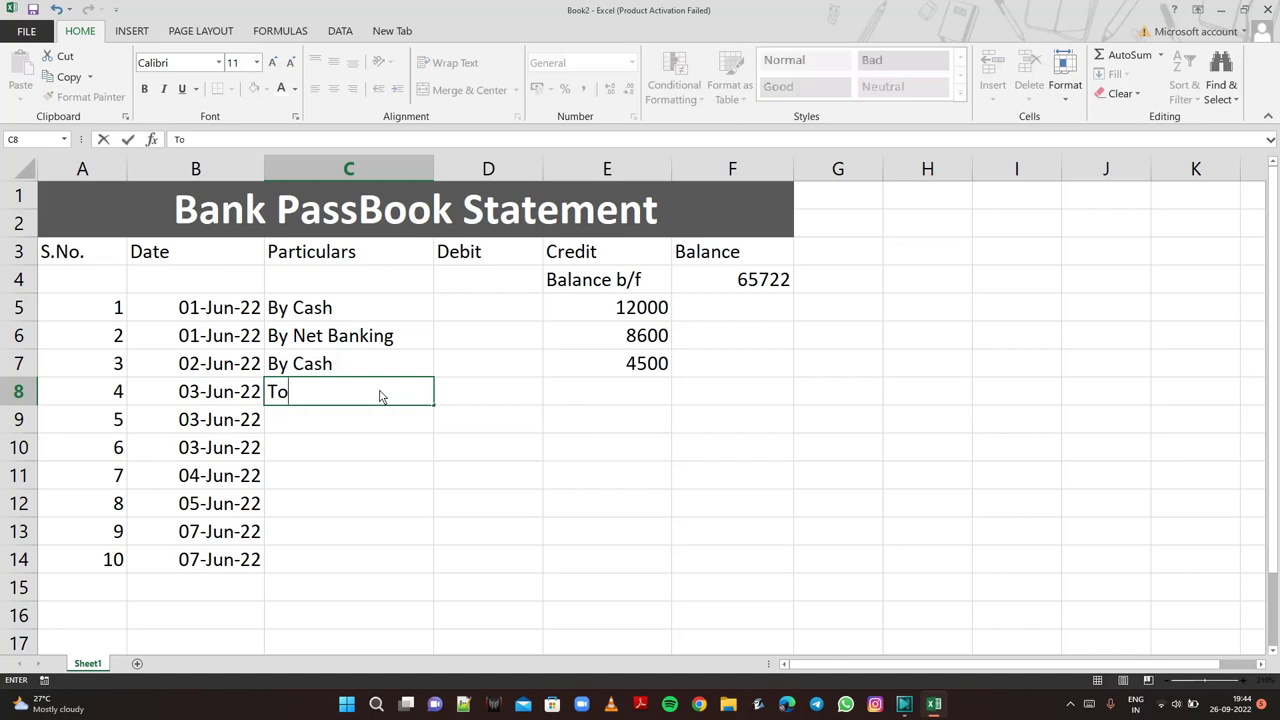
{"action": "type", "text": "A"}
{"action": "type", "text": "nnu"}
{"action": "type", "text": "al "}
{"action": "type", "text": "Sms"}
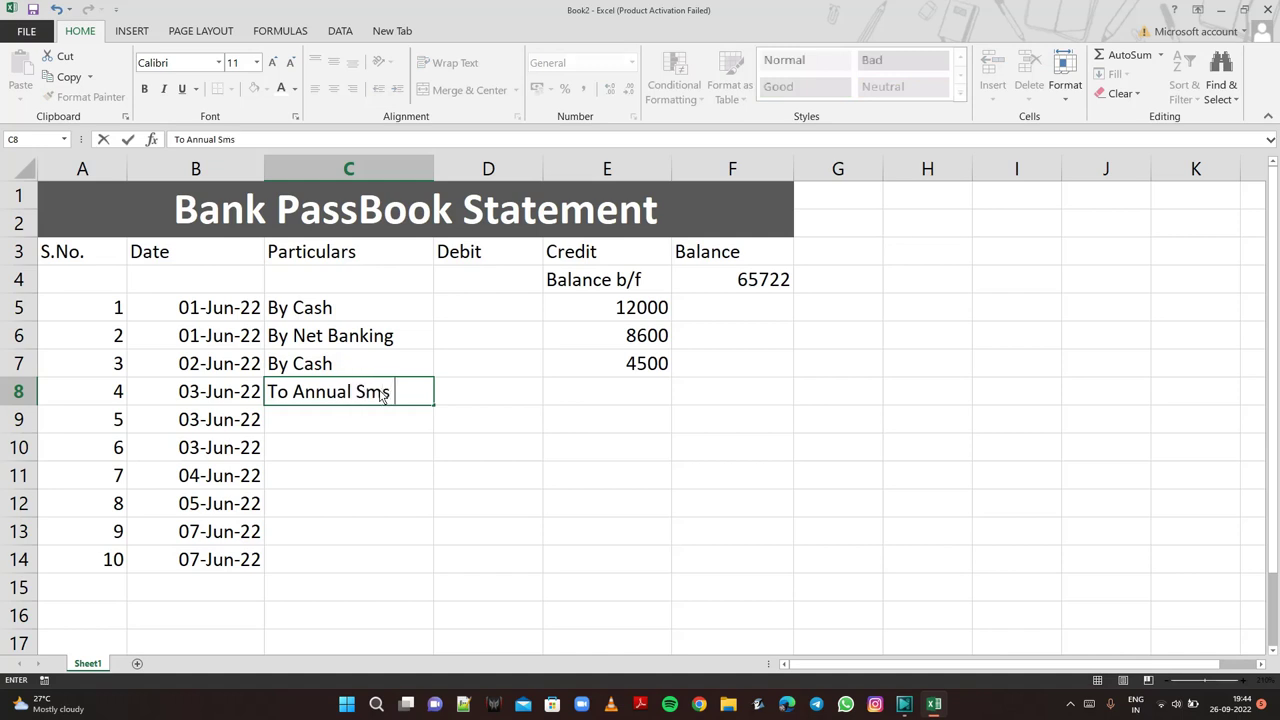
{"action": "type", "text": " C"}
{"action": "type", "text": "harge"}
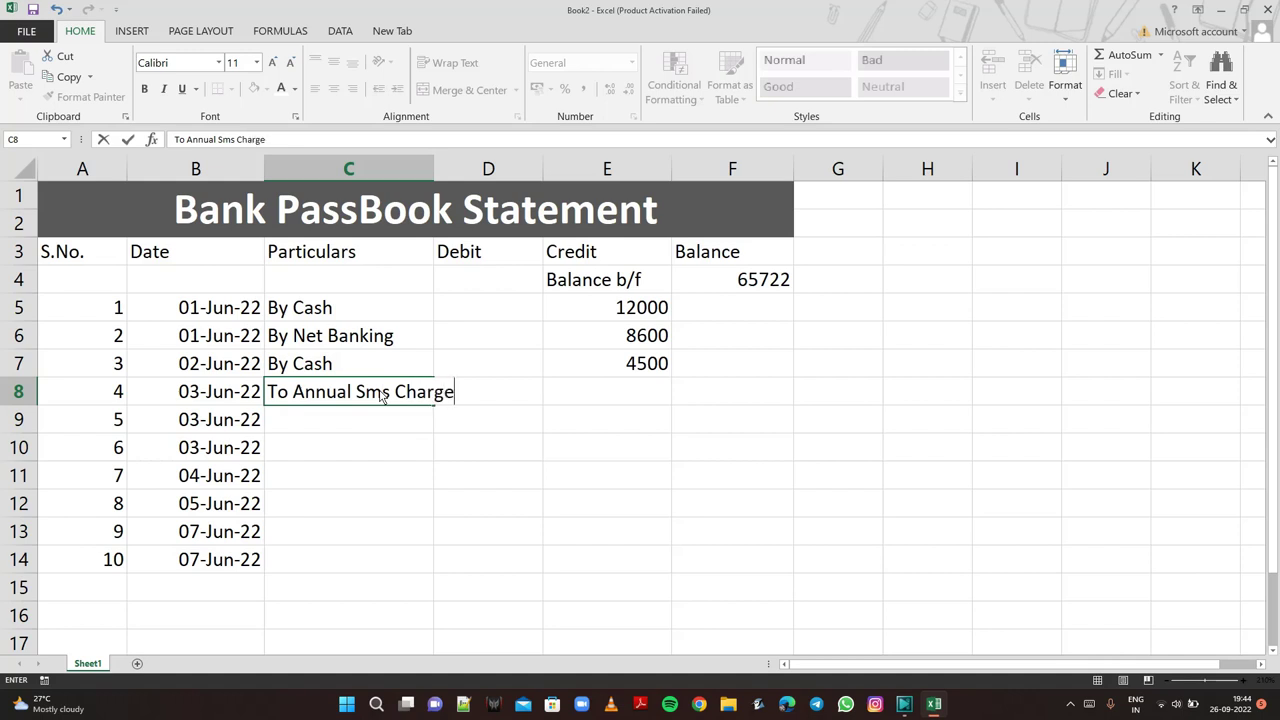
{"action": "type", "text": "s"}
{"action": "left_click", "coordinate": [600, 407]}
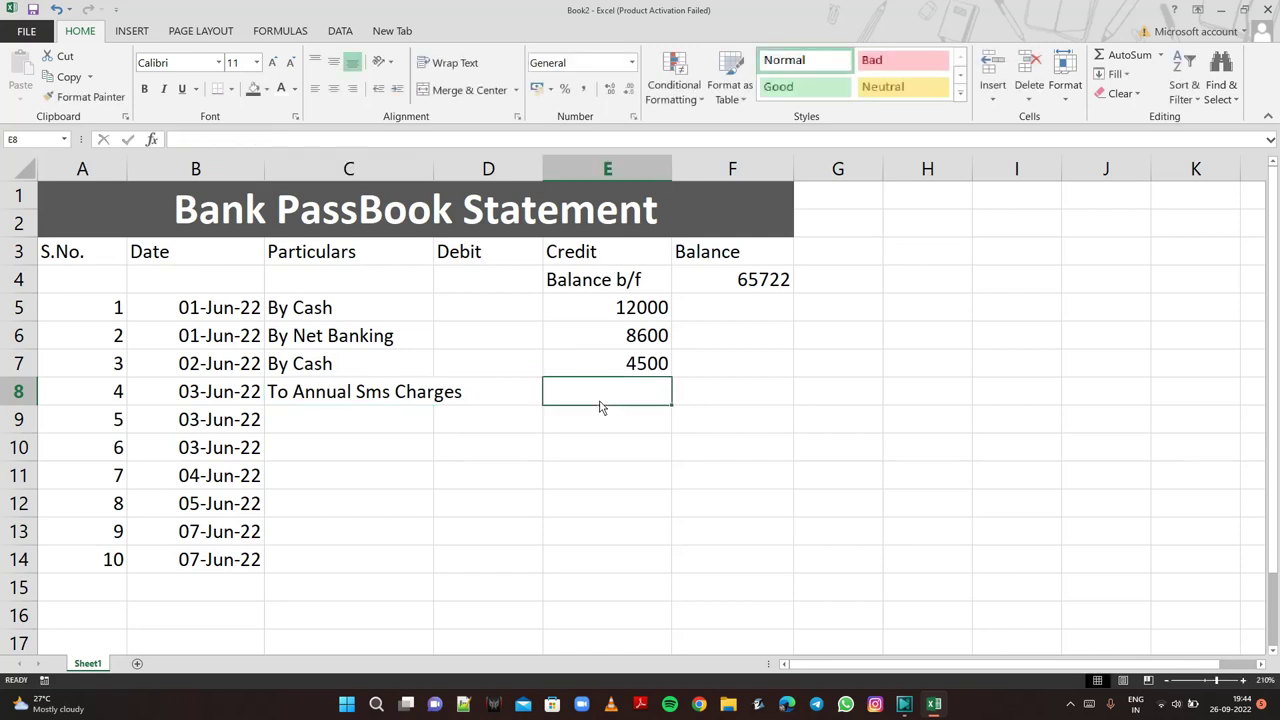
{"action": "left_click", "coordinate": [519, 401]}
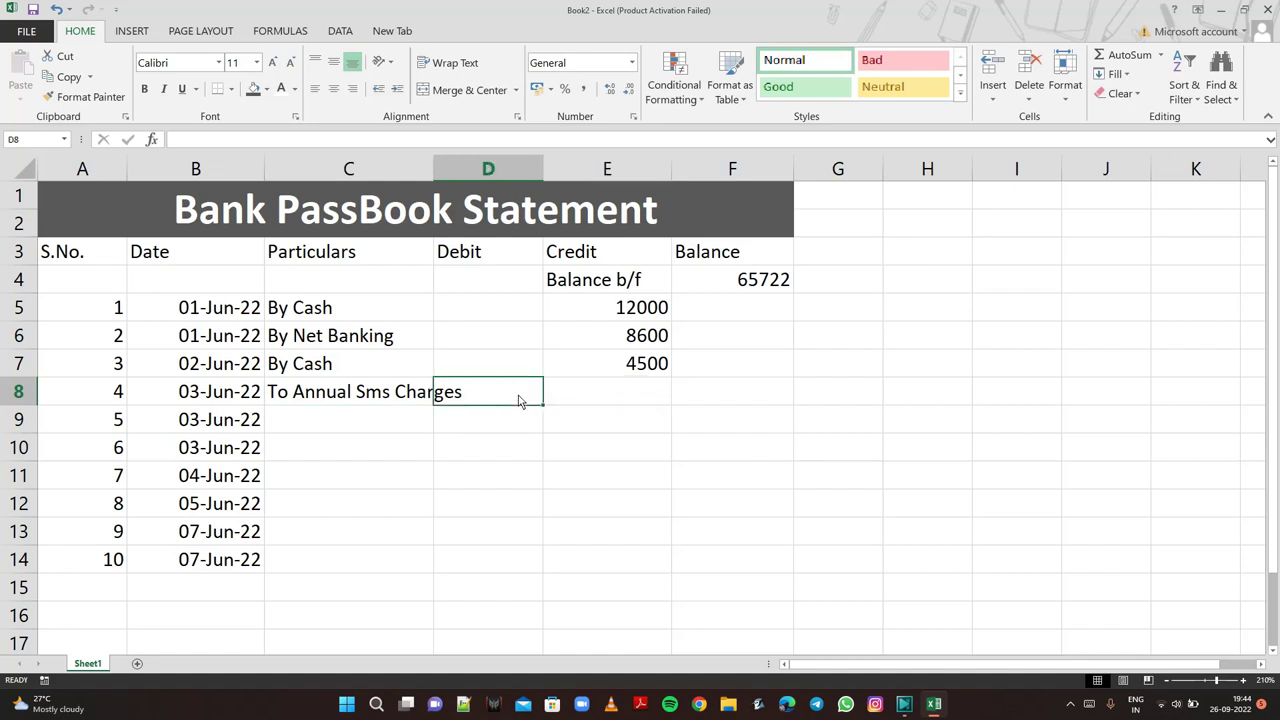
{"action": "left_click_drag", "start_coordinate": [434, 179], "coordinate": [472, 179]}
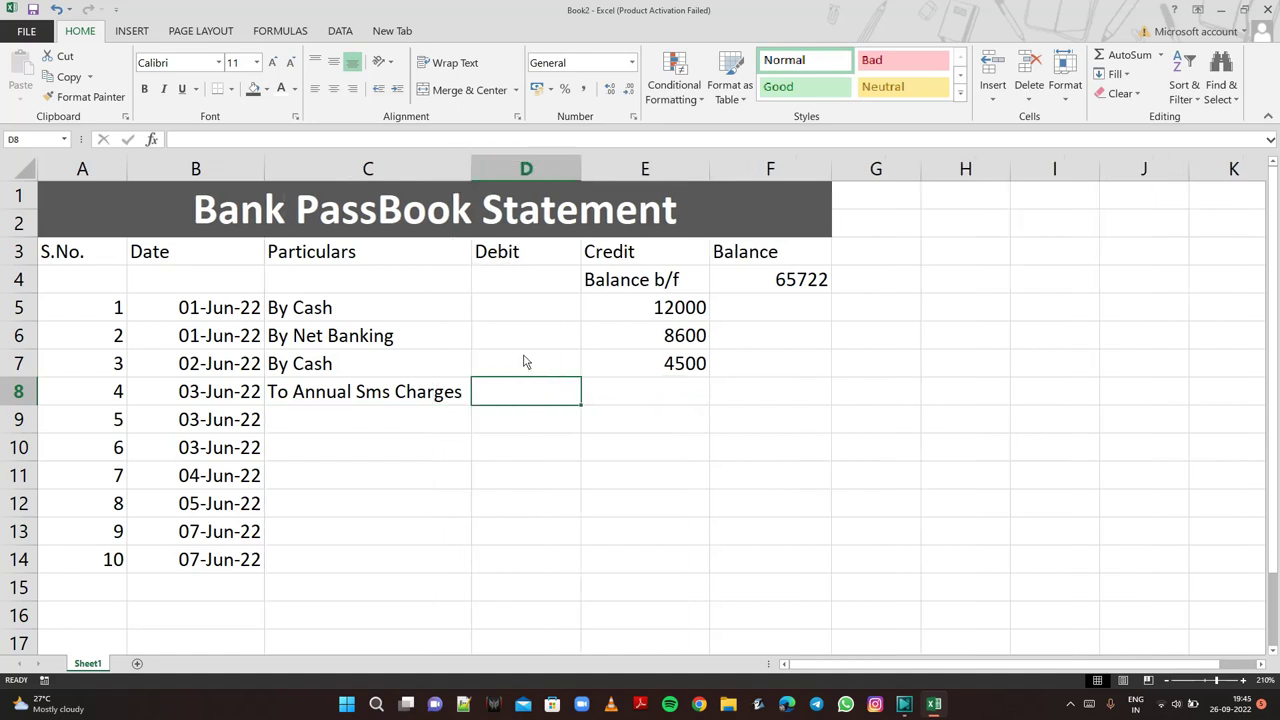
{"action": "type", "text": "25"}
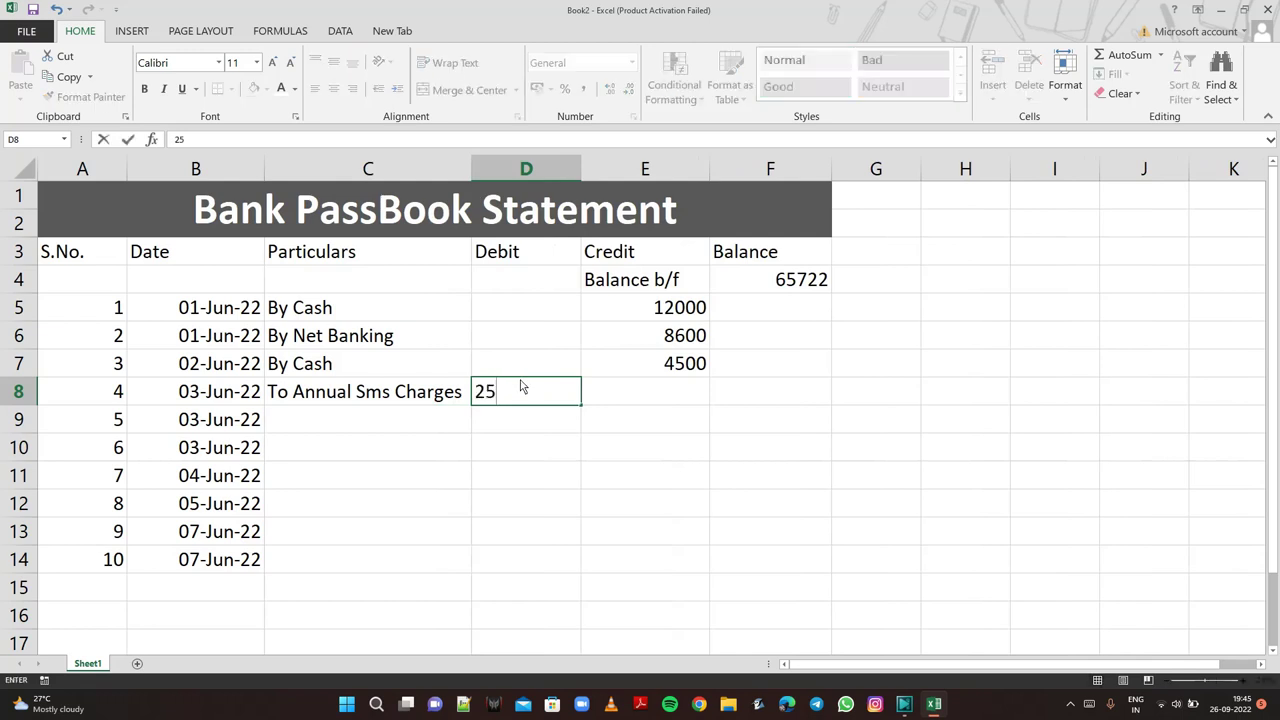
{"action": "left_click", "coordinate": [392, 427]}
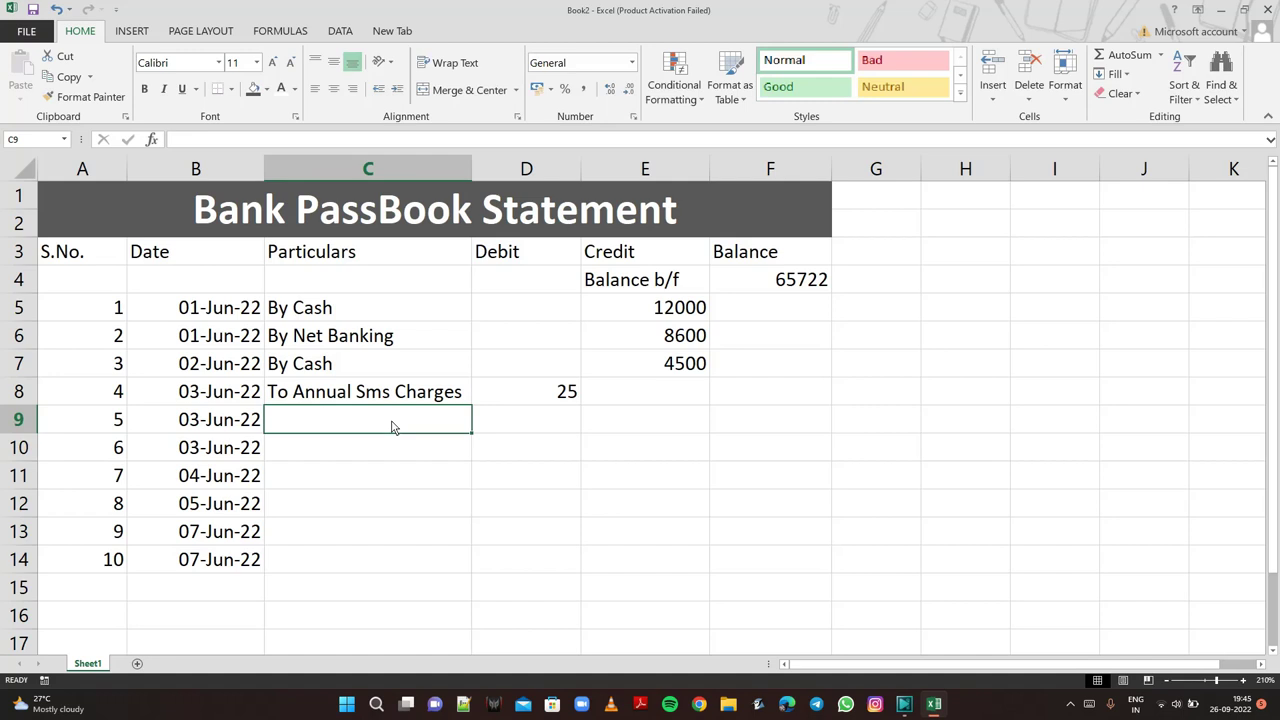
Record 'By PayTm' with a 650 credit in row 9.
{"action": "type", "text": "By "}
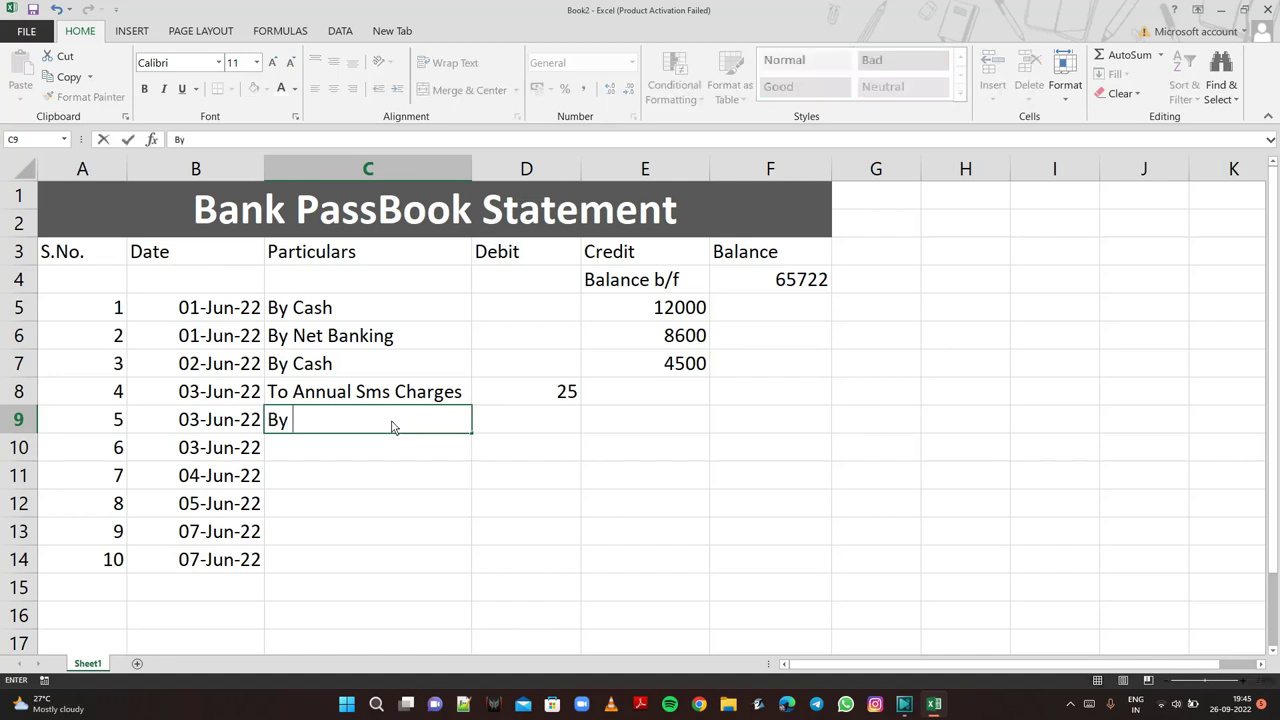
{"action": "type", "text": "Pat"}
{"action": "key", "text": "BackSpace"}
{"action": "type", "text": "yTm"}
{"action": "left_click", "coordinate": [630, 421]}
{"action": "type", "text": "6"}
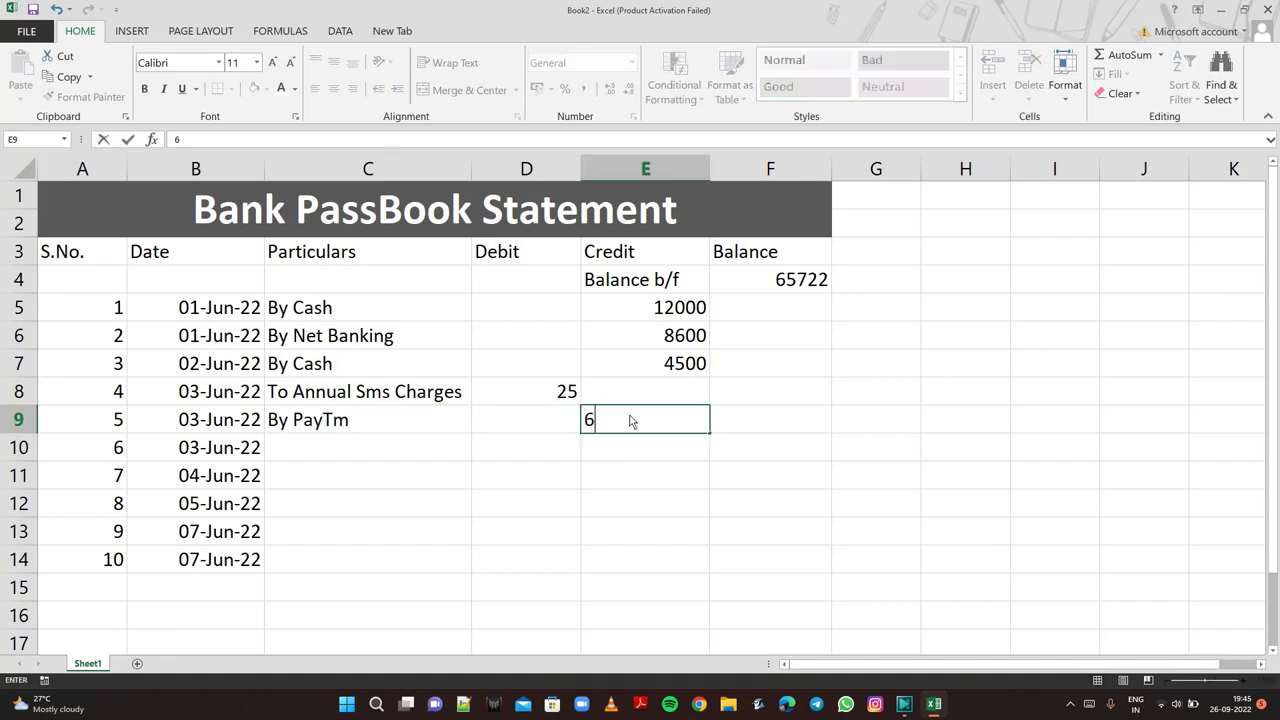
{"action": "type", "text": "50"}
{"action": "key", "text": "Return"}
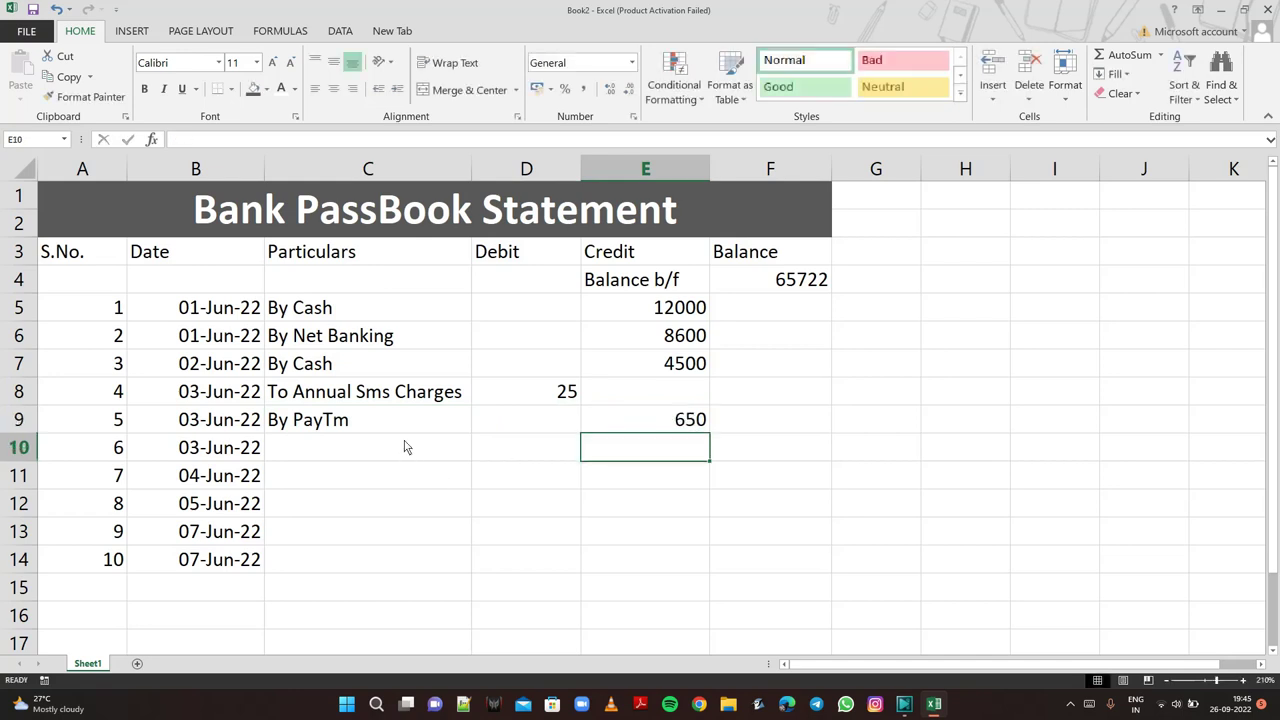
Enter 'By Cash' with a 16500 credit in row 10.
{"action": "left_click", "coordinate": [406, 447]}
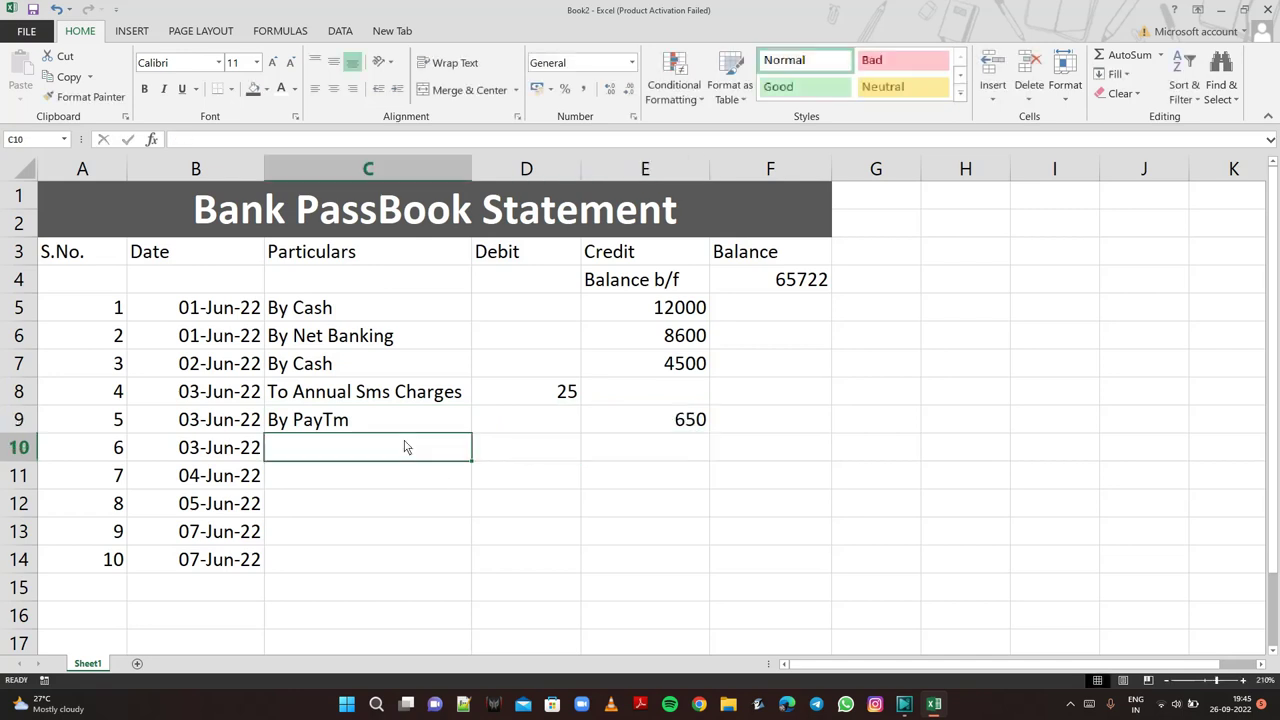
{"action": "type", "text": "By "}
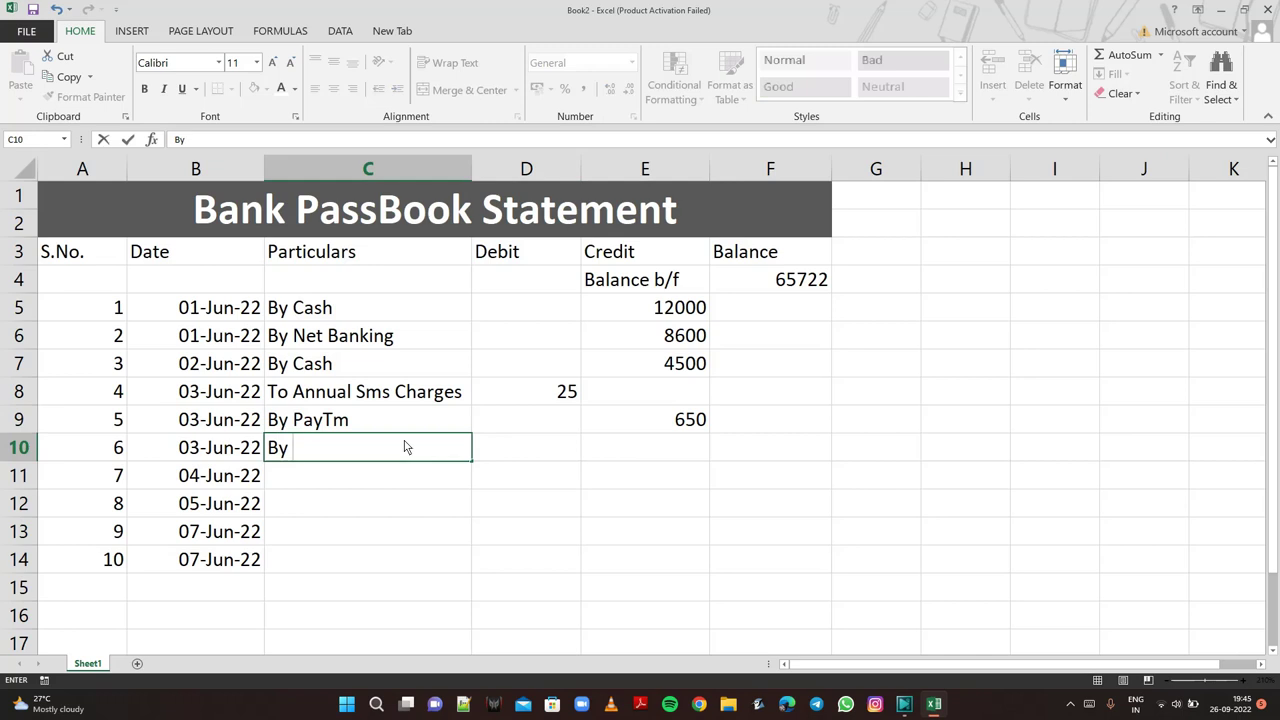
{"action": "type", "text": "cash"}
{"action": "key", "text": "Return"}
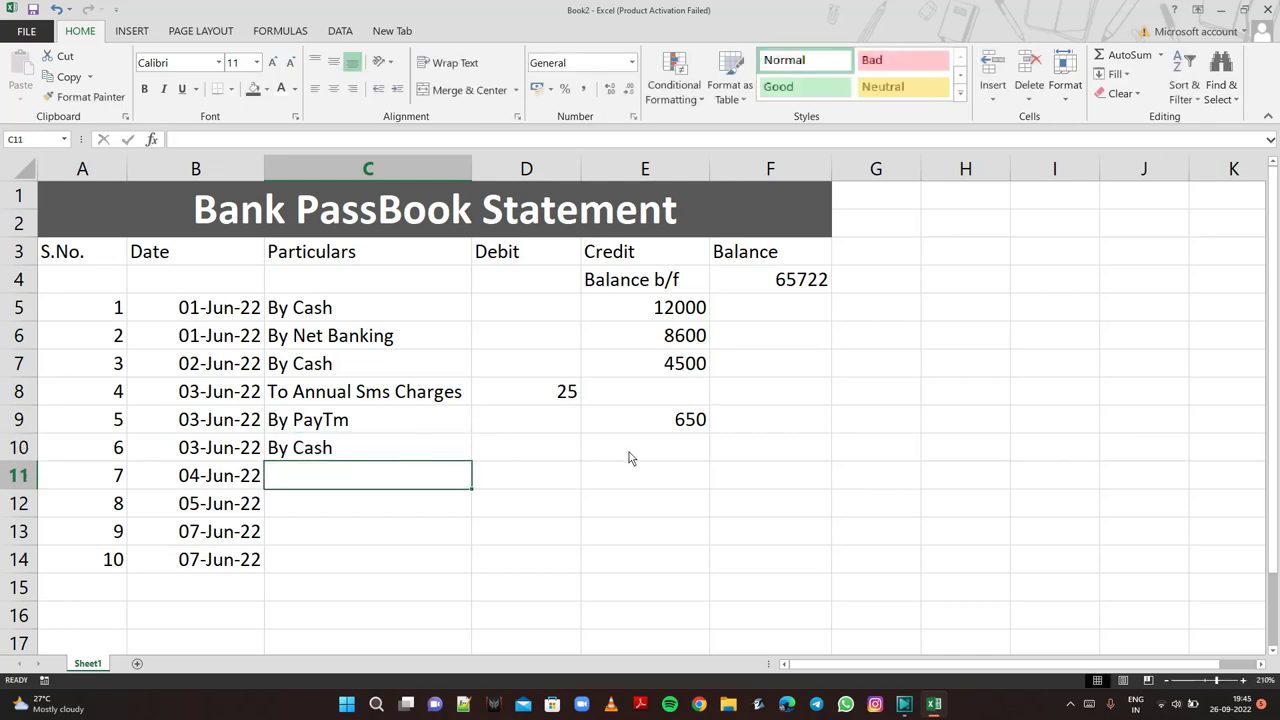
{"action": "left_click", "coordinate": [629, 452]}
{"action": "type", "text": "16"}
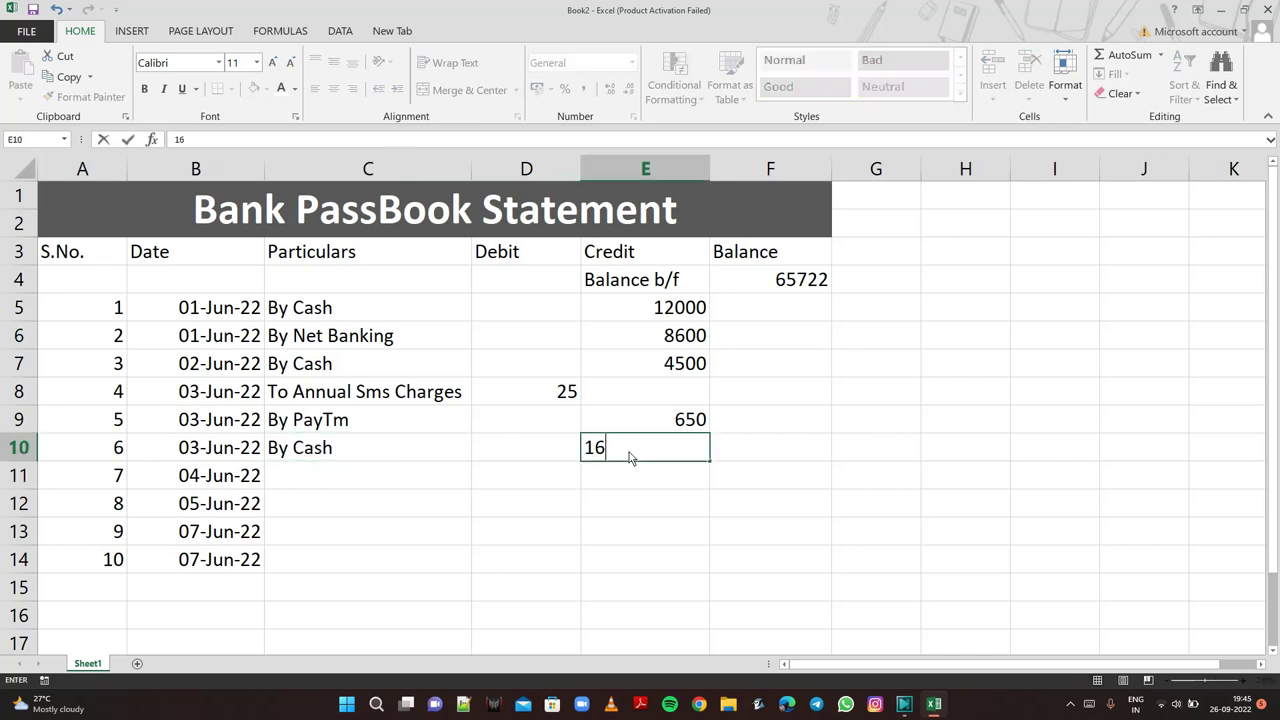
{"action": "type", "text": "500"}
{"action": "left_click", "coordinate": [388, 486]}
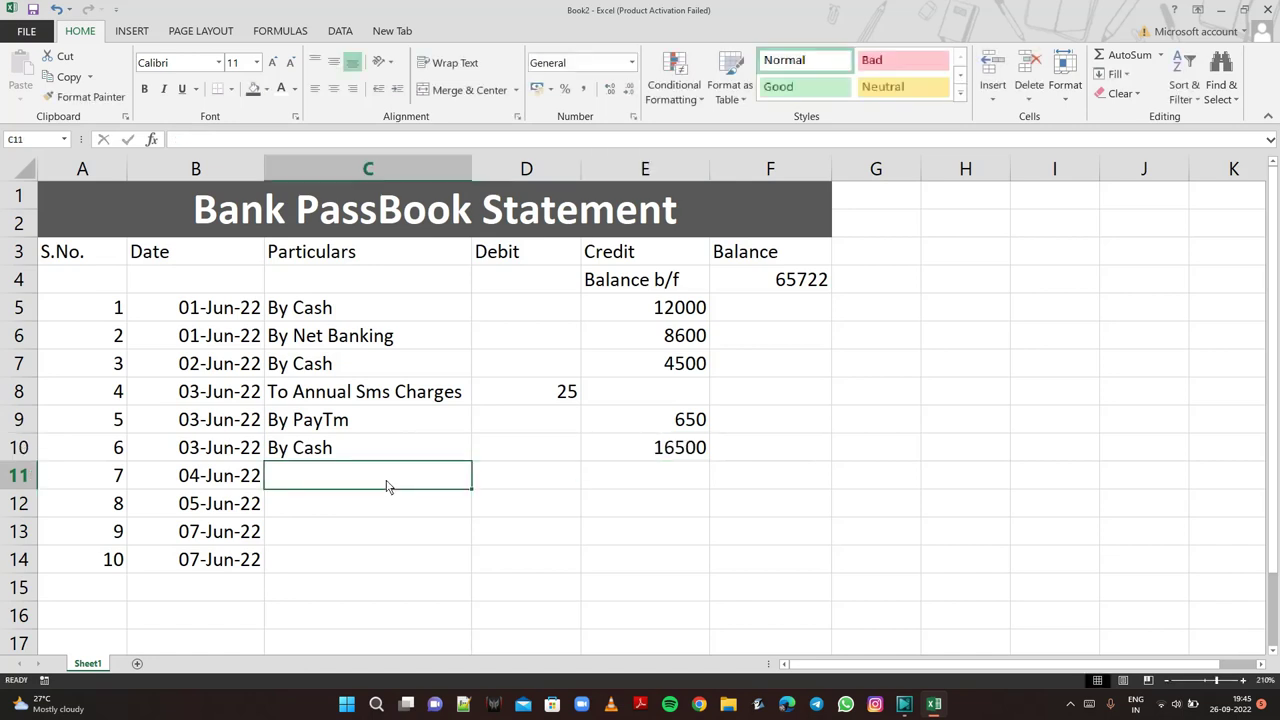
Type 'By Interest Credit' as row 11's particulars, correcting the misspelling.
{"action": "type", "text": "B"}
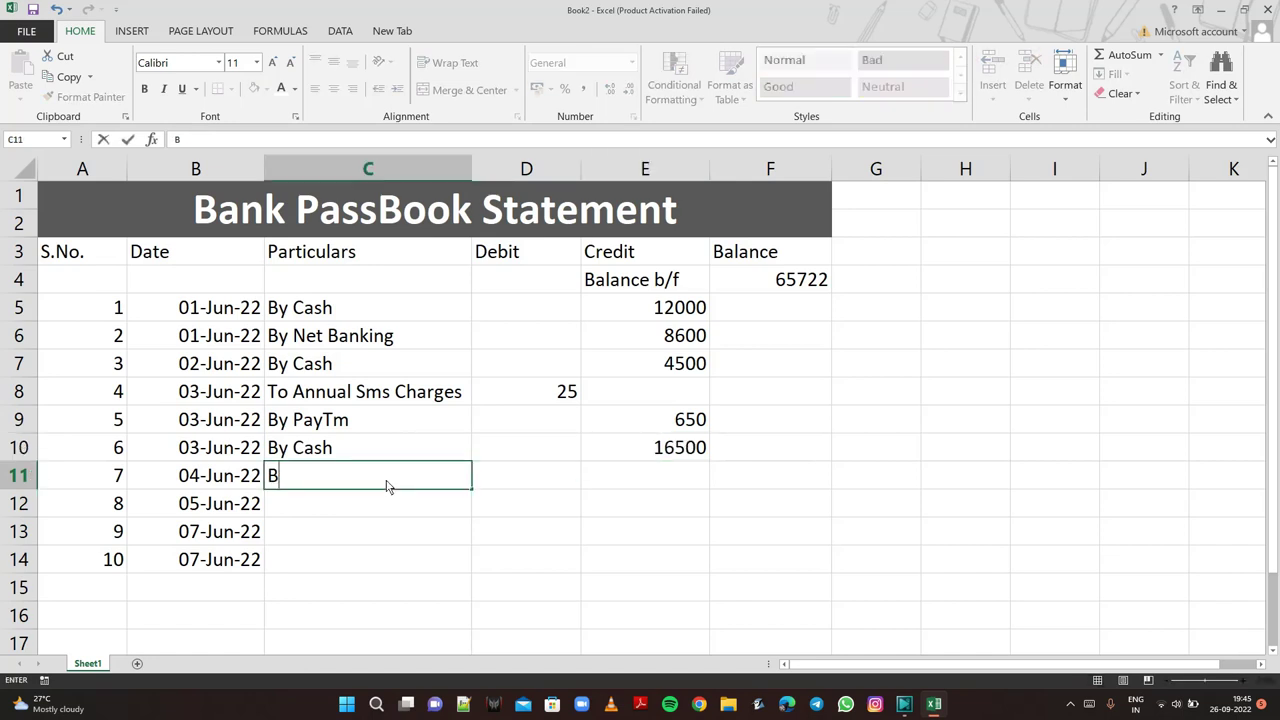
{"action": "type", "text": "y I"}
{"action": "type", "text": "ntr"}
{"action": "type", "text": "ese"}
{"action": "key", "text": "BackSpace"}
{"action": "key", "text": "BackSpace"}
{"action": "type", "text": "st"}
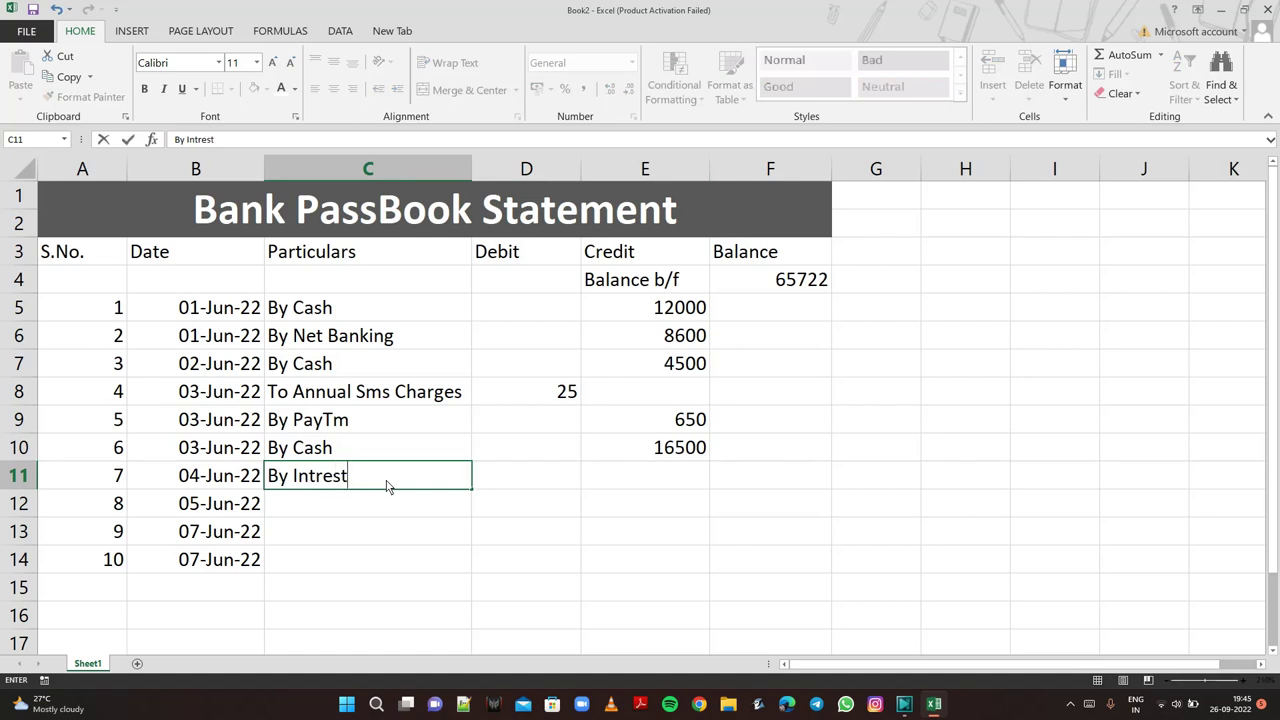
{"action": "key", "text": "Left"}
{"action": "key", "text": "Left"}
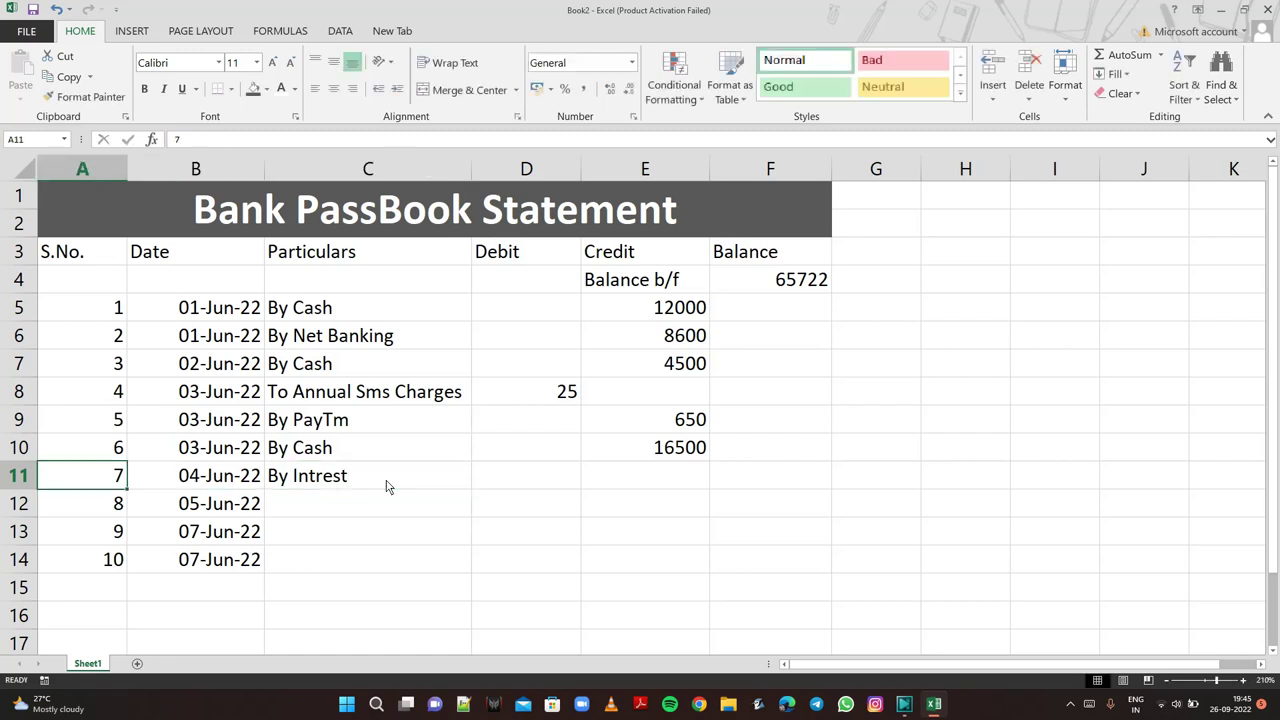
{"action": "key", "text": "Right"}
{"action": "key", "text": "Right"}
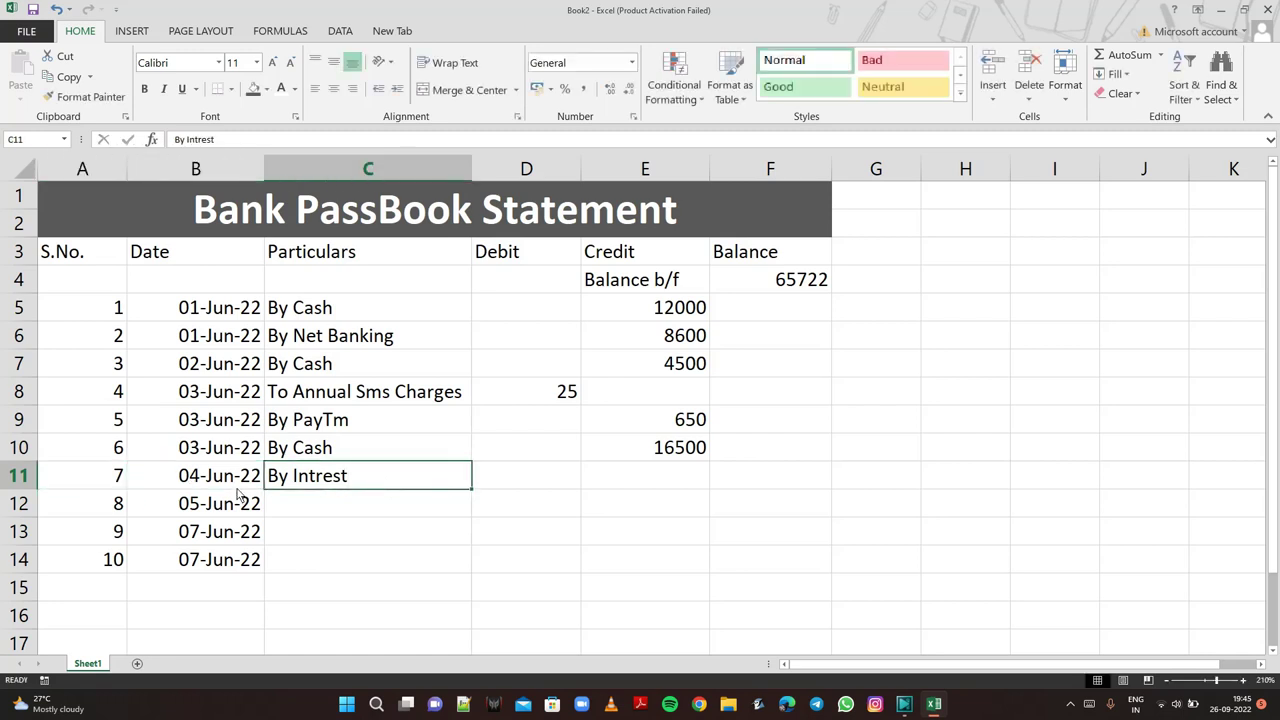
{"action": "double_click", "coordinate": [323, 480]}
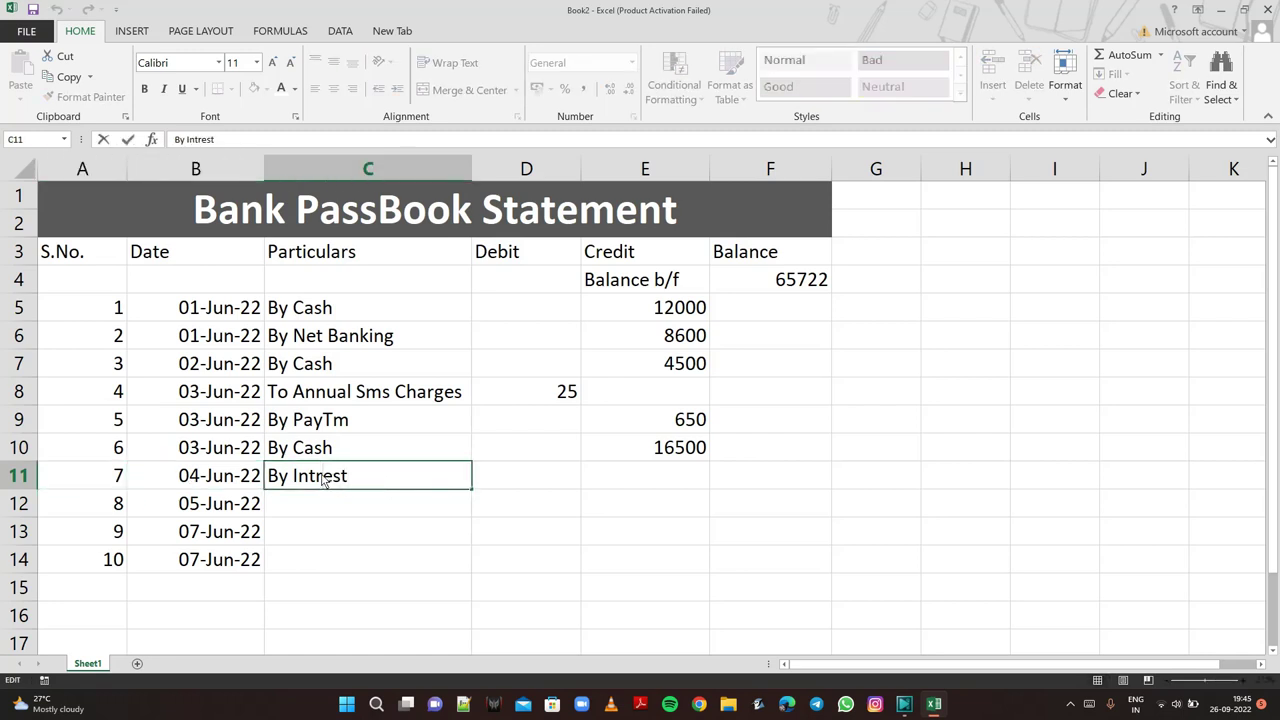
{"action": "key", "text": "BackSpace"}
{"action": "type", "text": "er"}
{"action": "key", "text": "End"}
{"action": "type", "text": "Cred"}
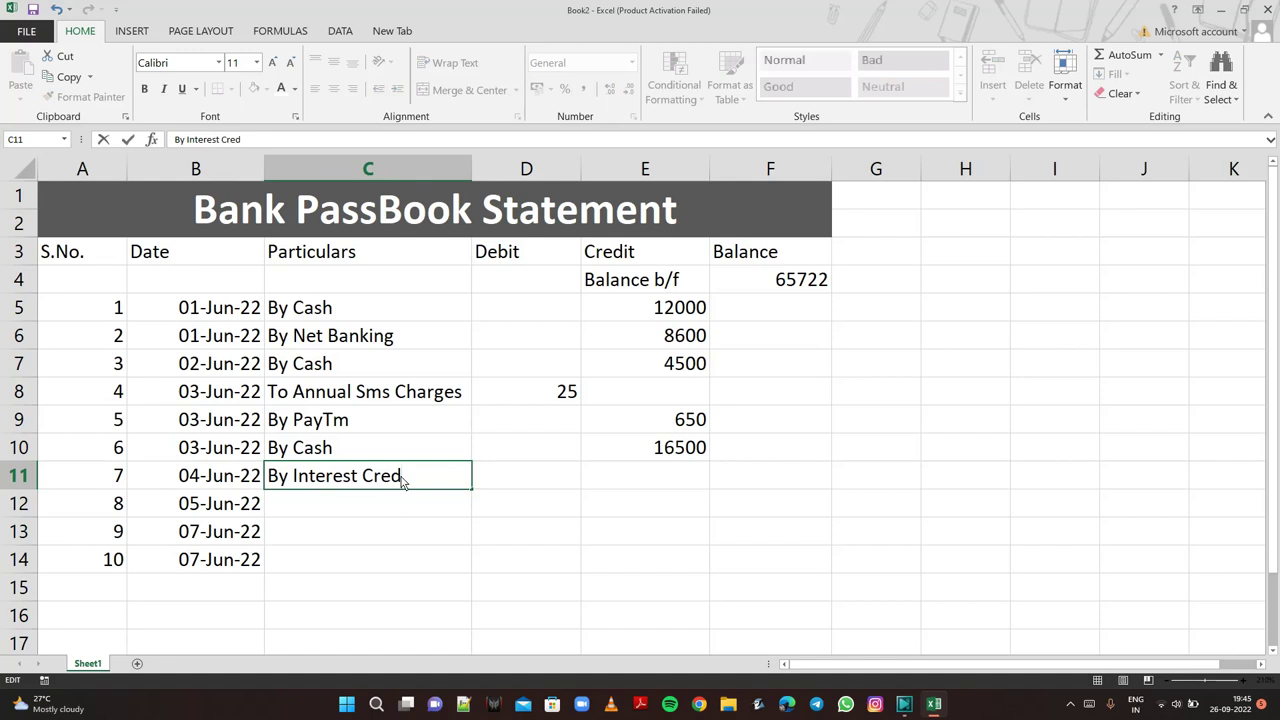
{"action": "type", "text": "it"}
{"action": "left_click", "coordinate": [429, 512]}
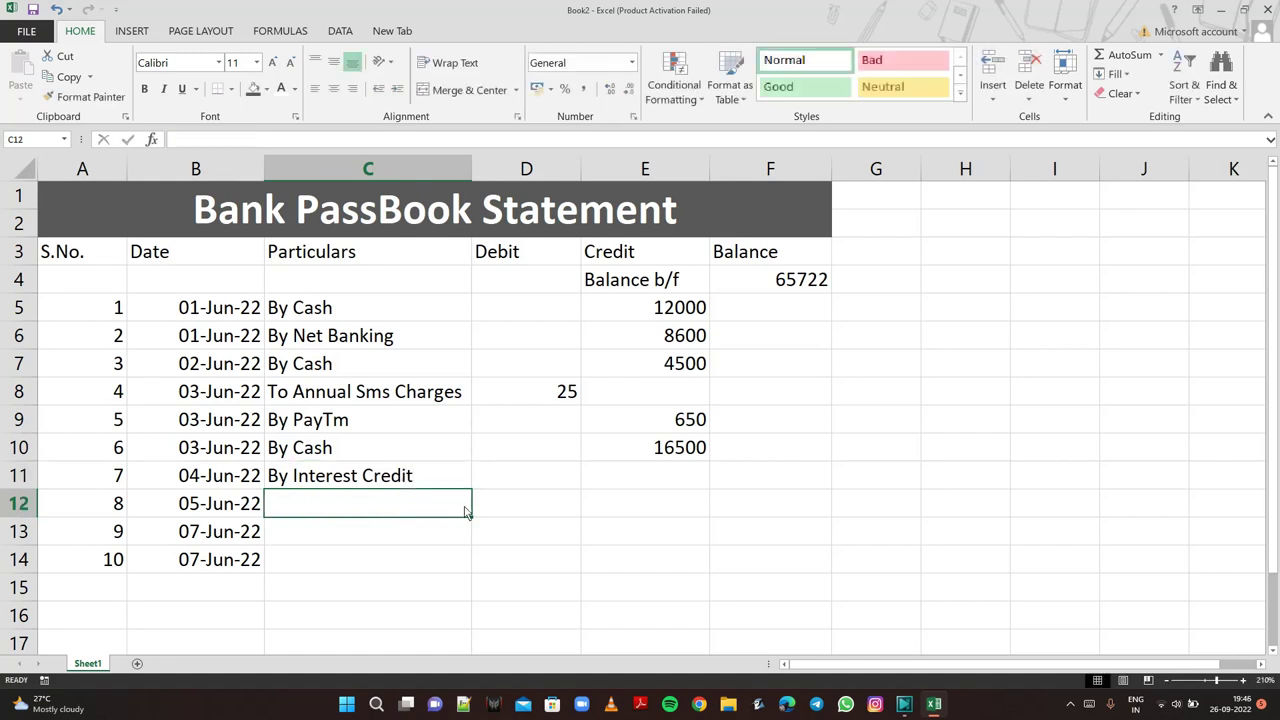
Resize column D and type the note 'Note:Interest Rate 3.5%' in D11.
{"action": "left_click", "coordinate": [521, 486]}
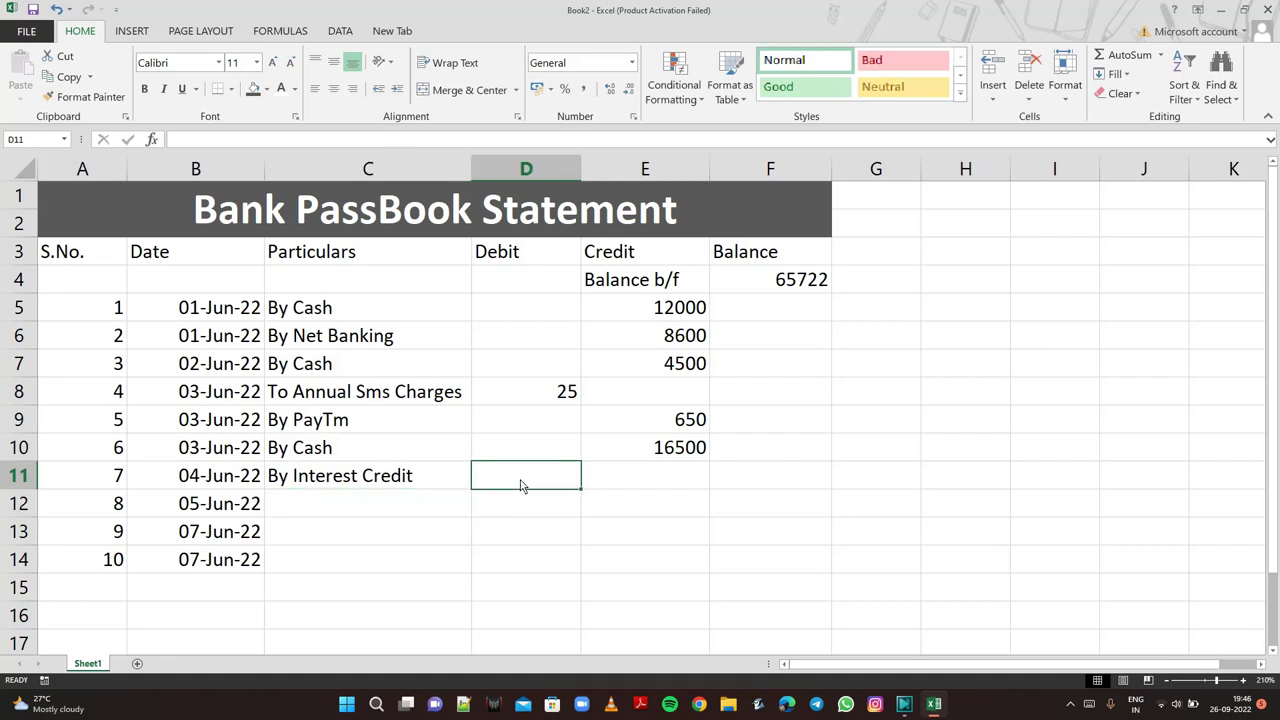
{"action": "double_click", "coordinate": [582, 170]}
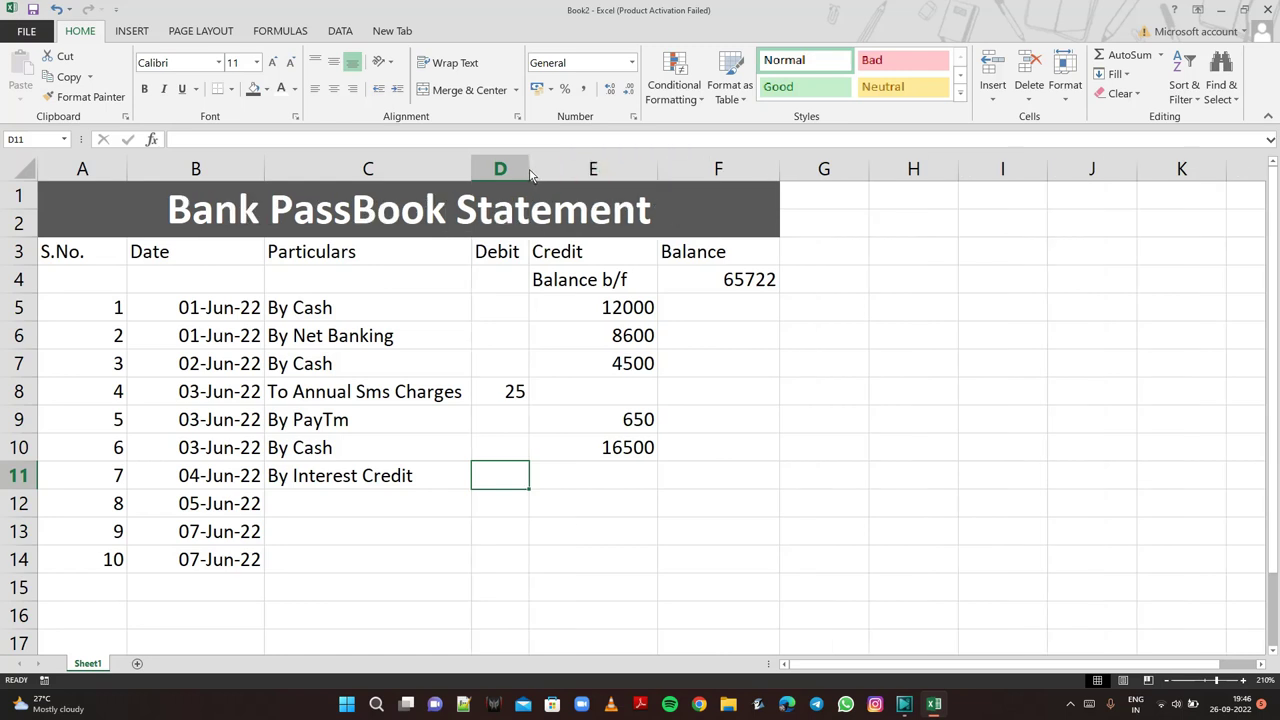
{"action": "left_click_drag", "start_coordinate": [531, 170], "coordinate": [641, 170]}
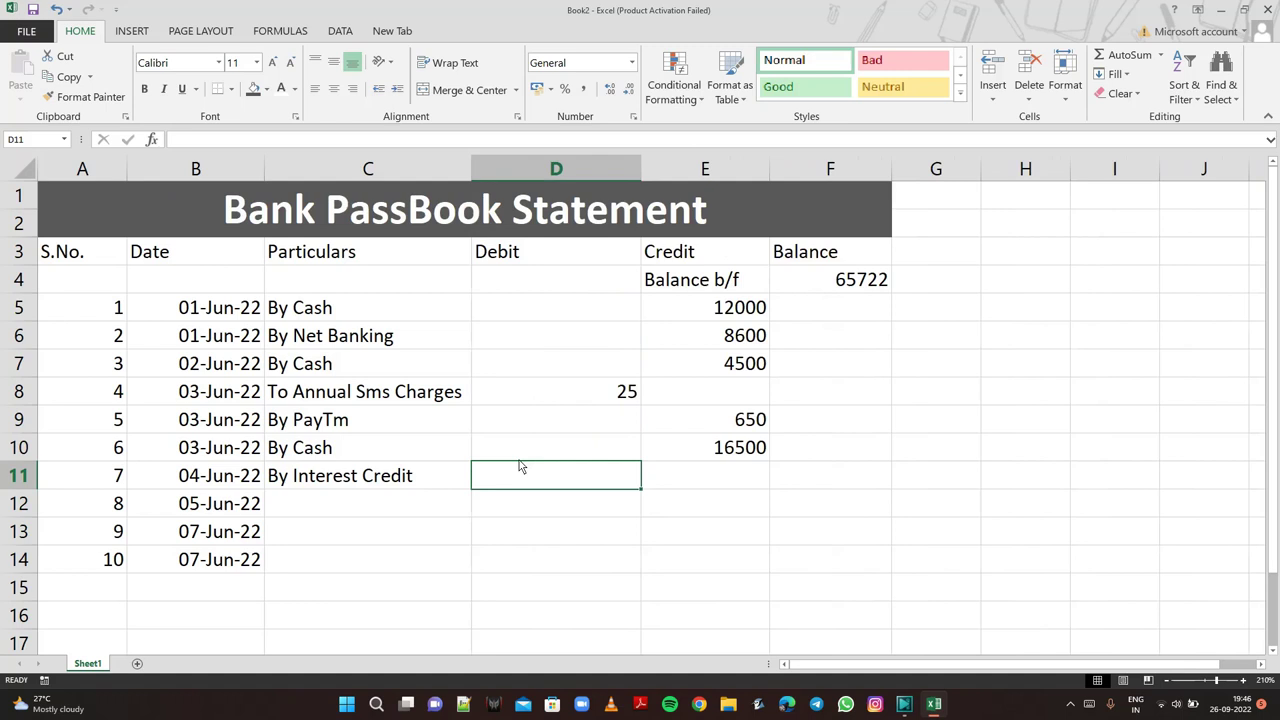
{"action": "type", "text": "Note:"}
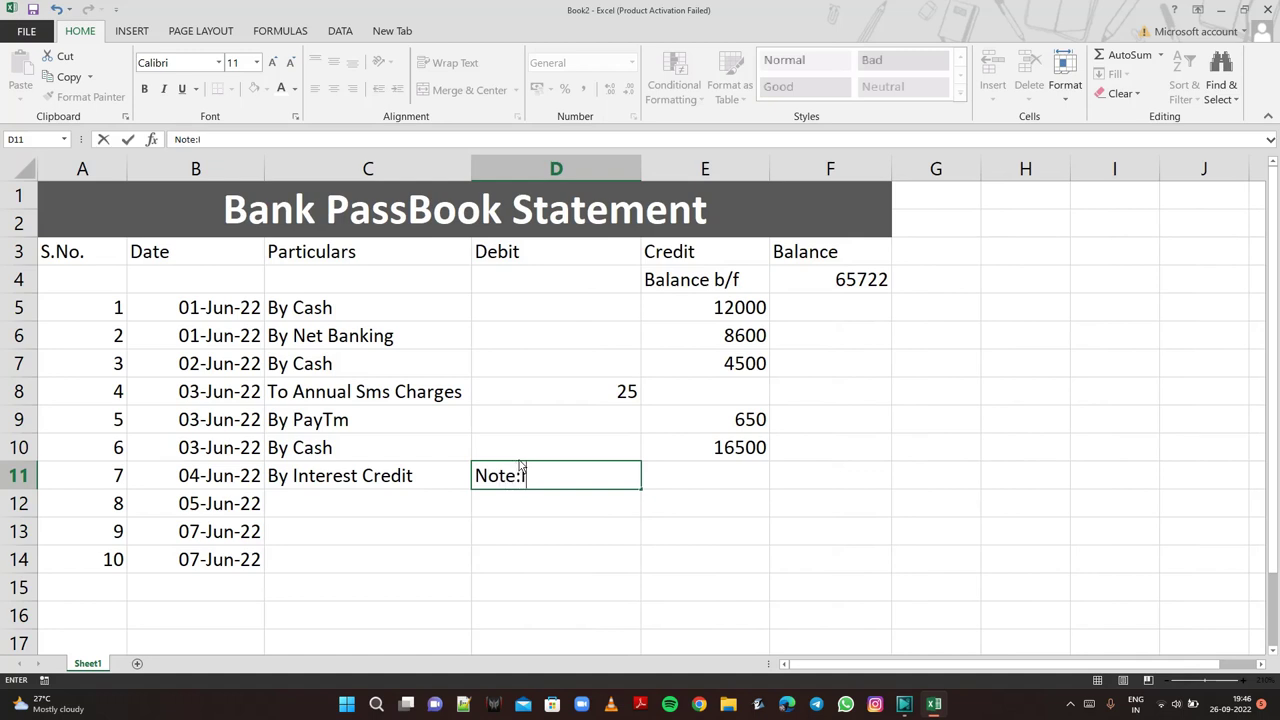
{"action": "type", "text": "Intre"}
{"action": "key", "text": "BackSpace"}
{"action": "key", "text": "BackSpace"}
{"action": "type", "text": "er"}
{"action": "type", "text": "est"}
{"action": "type", "text": " Rate"}
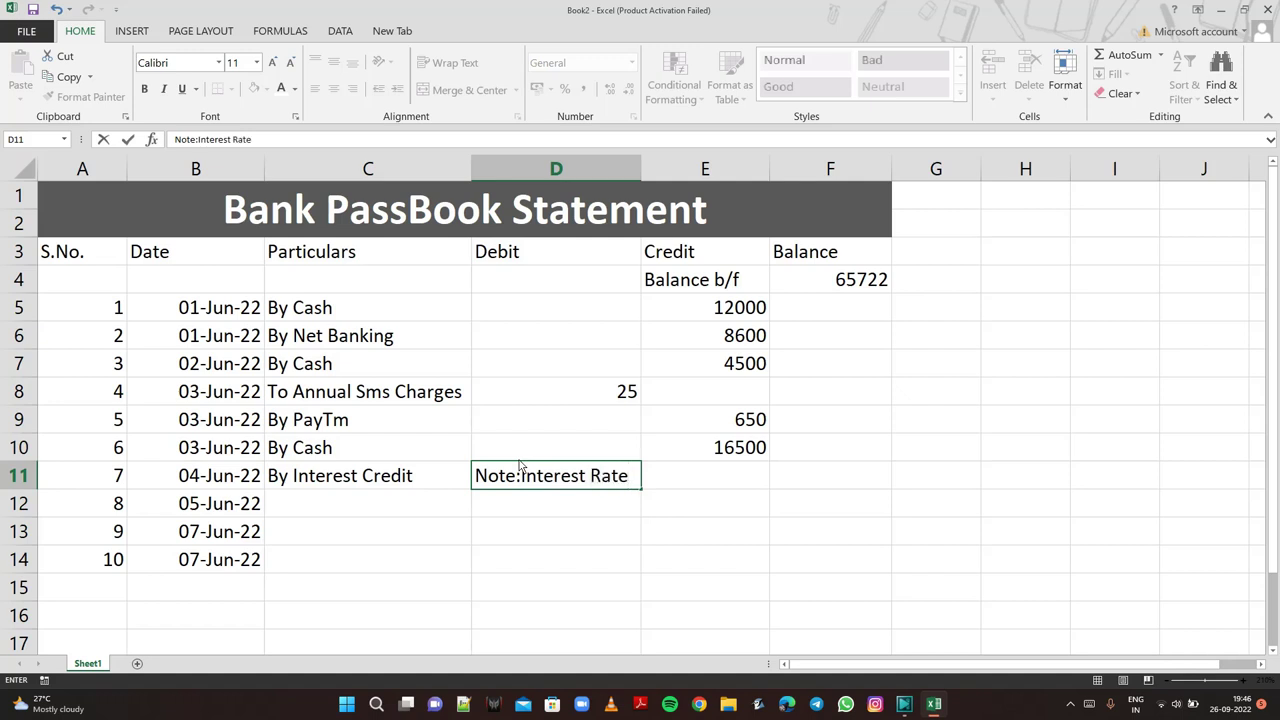
{"action": "type", "text": " 3"}
{"action": "type", "text": ".5"}
{"action": "type", "text": "%"}
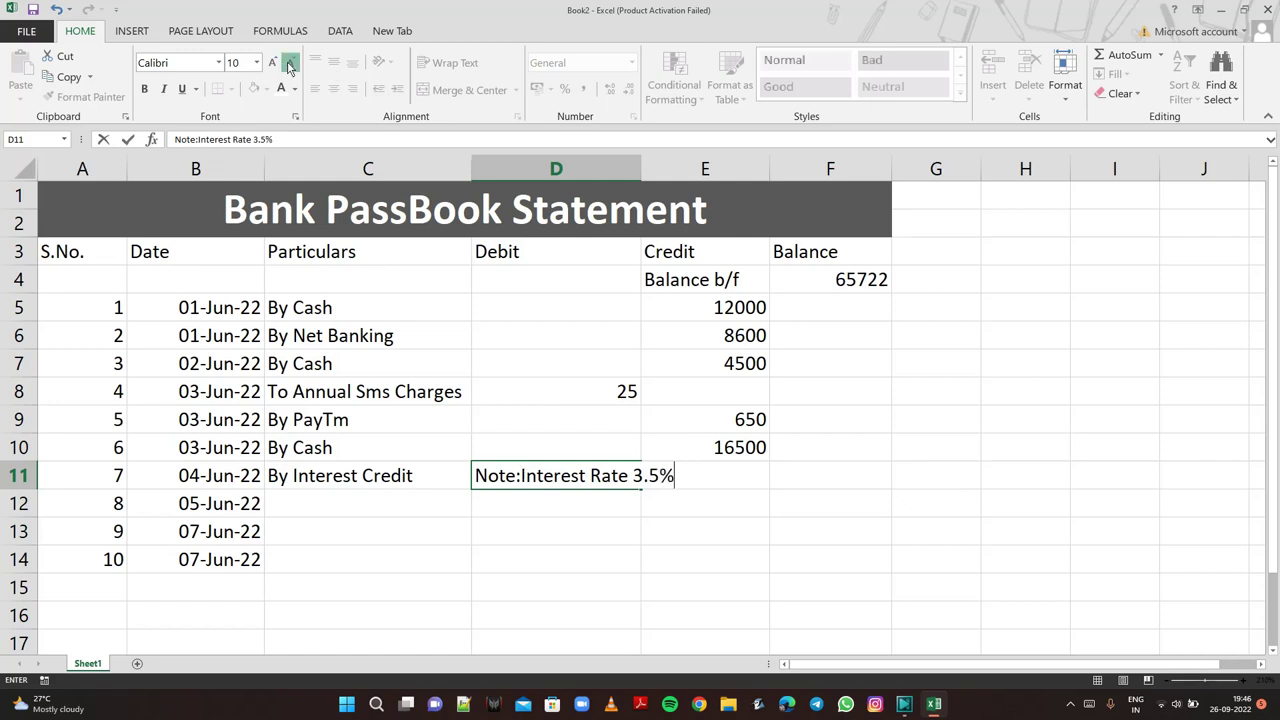
{"action": "left_click", "coordinate": [499, 540]}
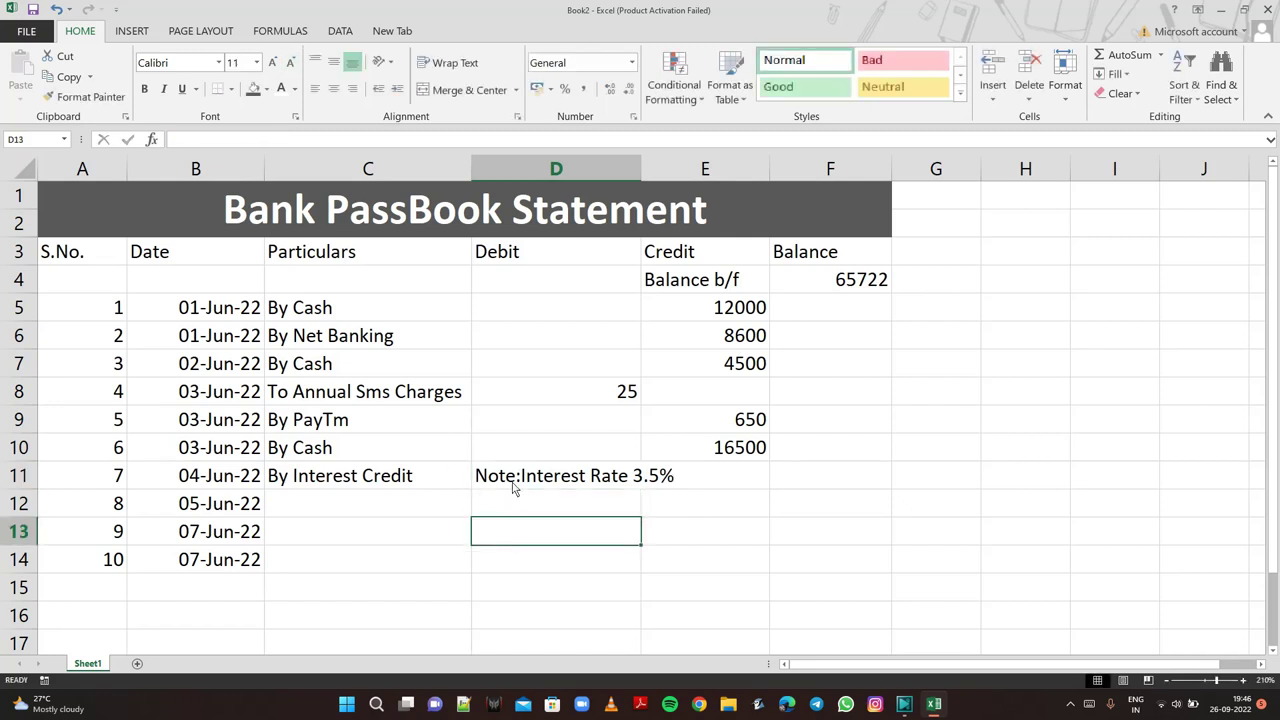
Shrink the D11 note to 8-point font and make it bold.
{"action": "left_click", "coordinate": [514, 489]}
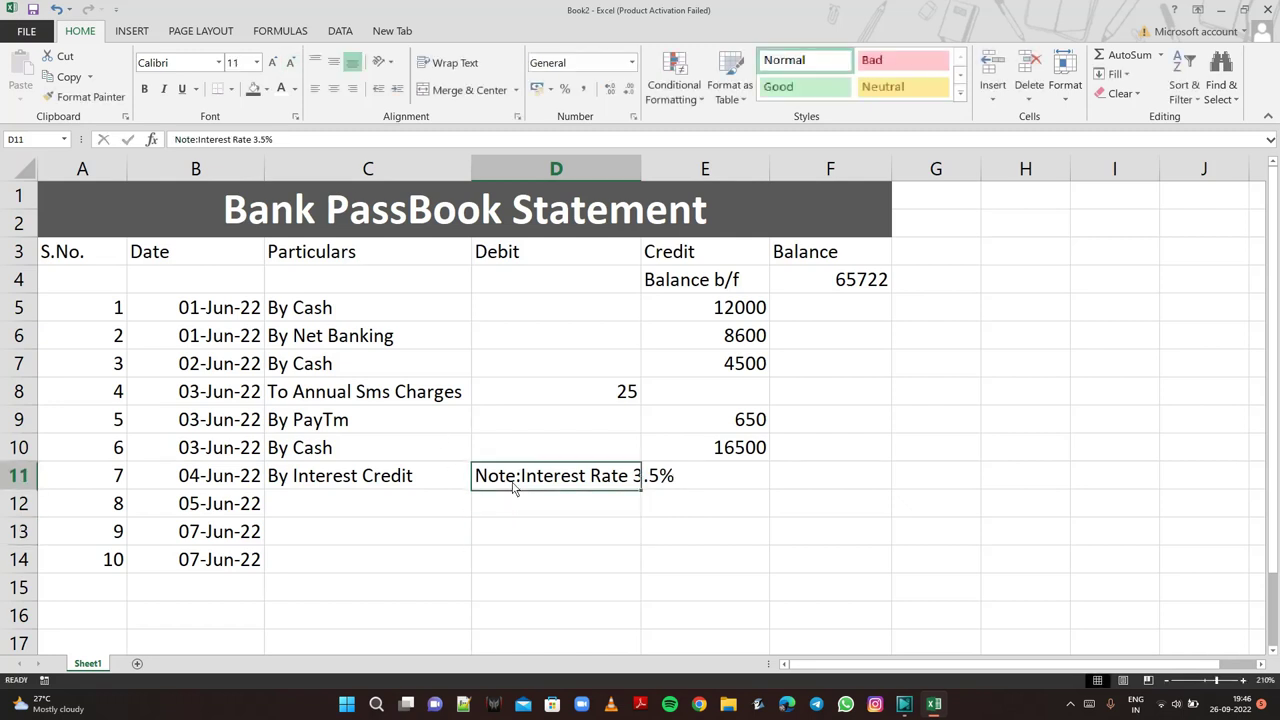
{"action": "left_click", "coordinate": [290, 63]}
{"action": "left_click", "coordinate": [290, 63]}
{"action": "left_click", "coordinate": [290, 63]}
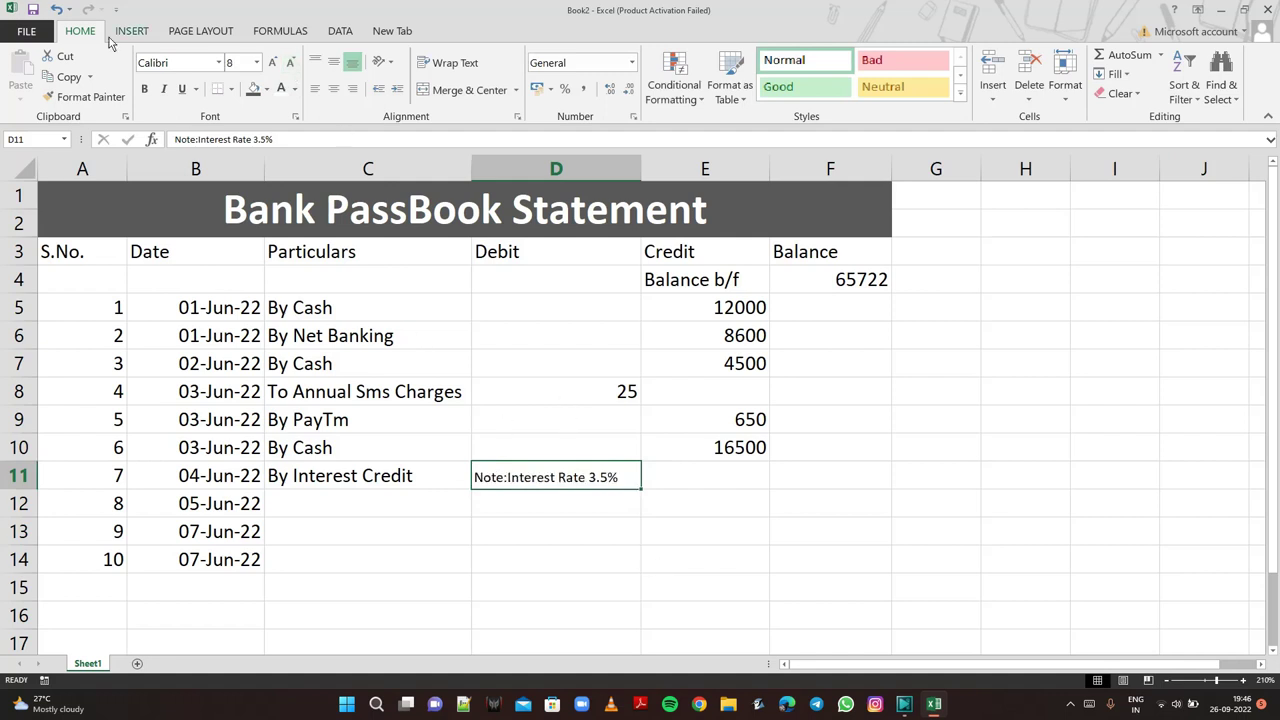
{"action": "left_click", "coordinate": [143, 90]}
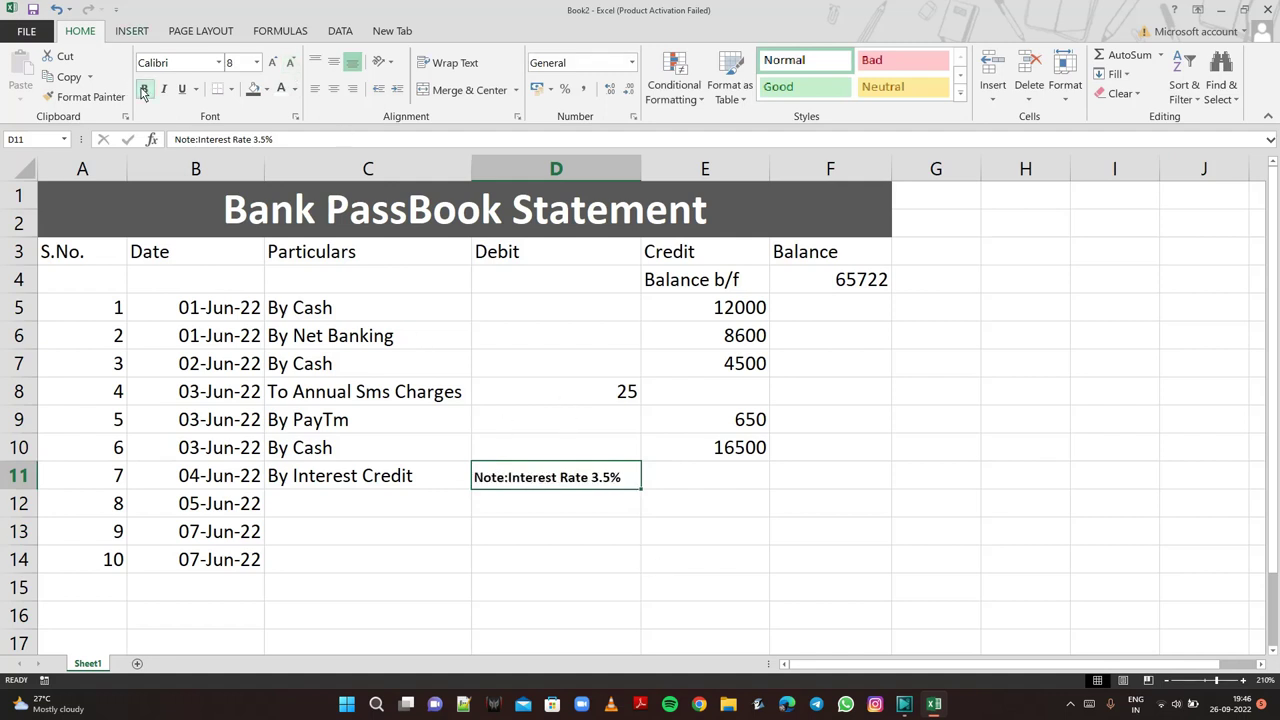
Enter 'To Net Banking' with a 3500 debit in row 12.
{"action": "left_click", "coordinate": [688, 479]}
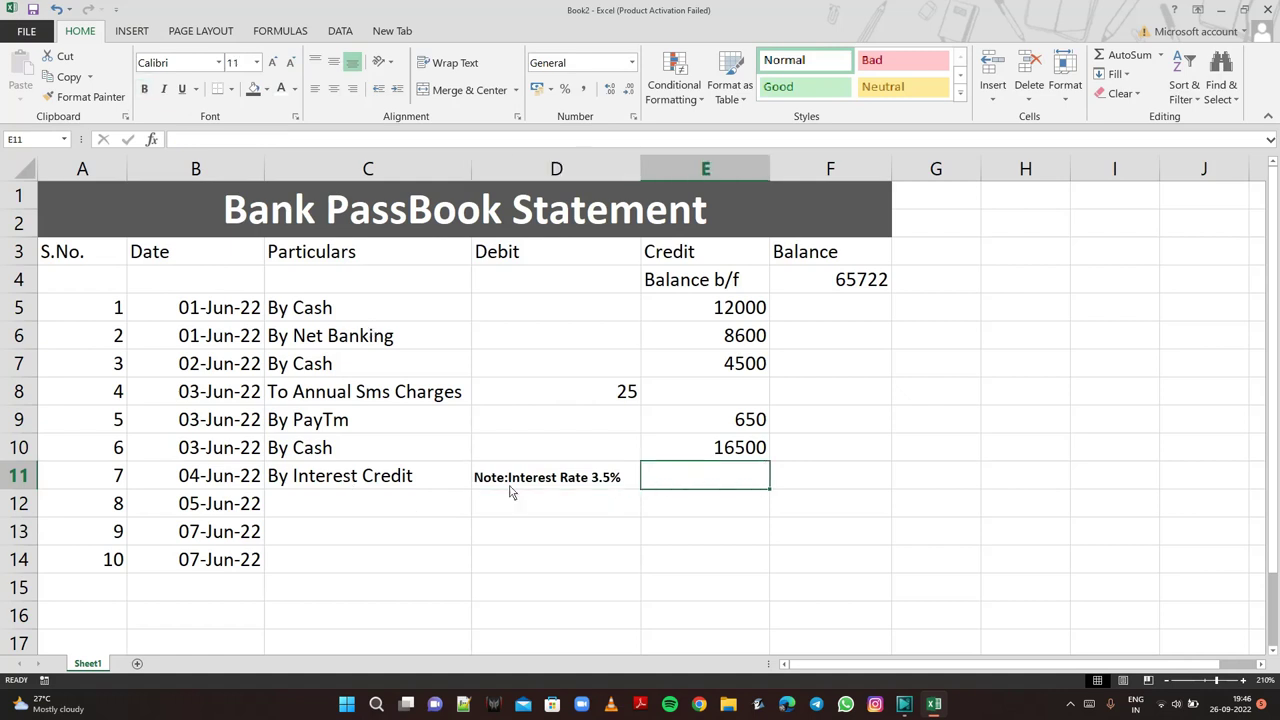
{"action": "left_click", "coordinate": [392, 513]}
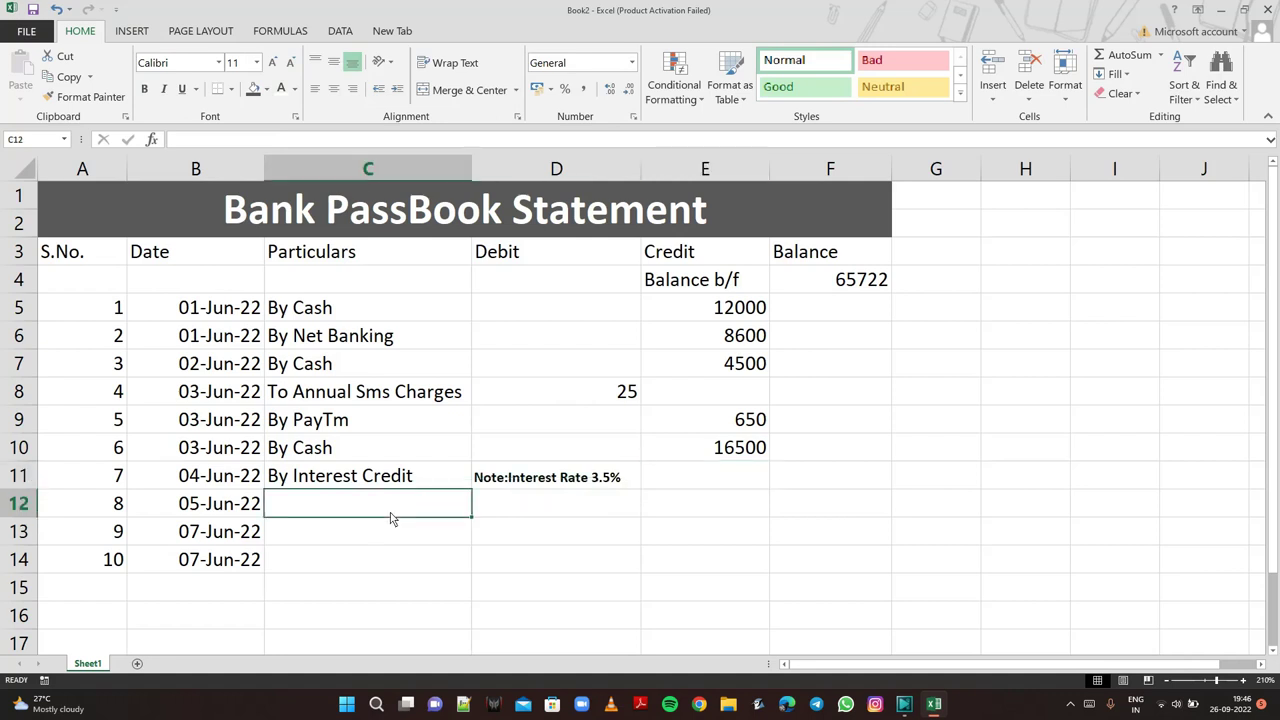
{"action": "type", "text": "T"}
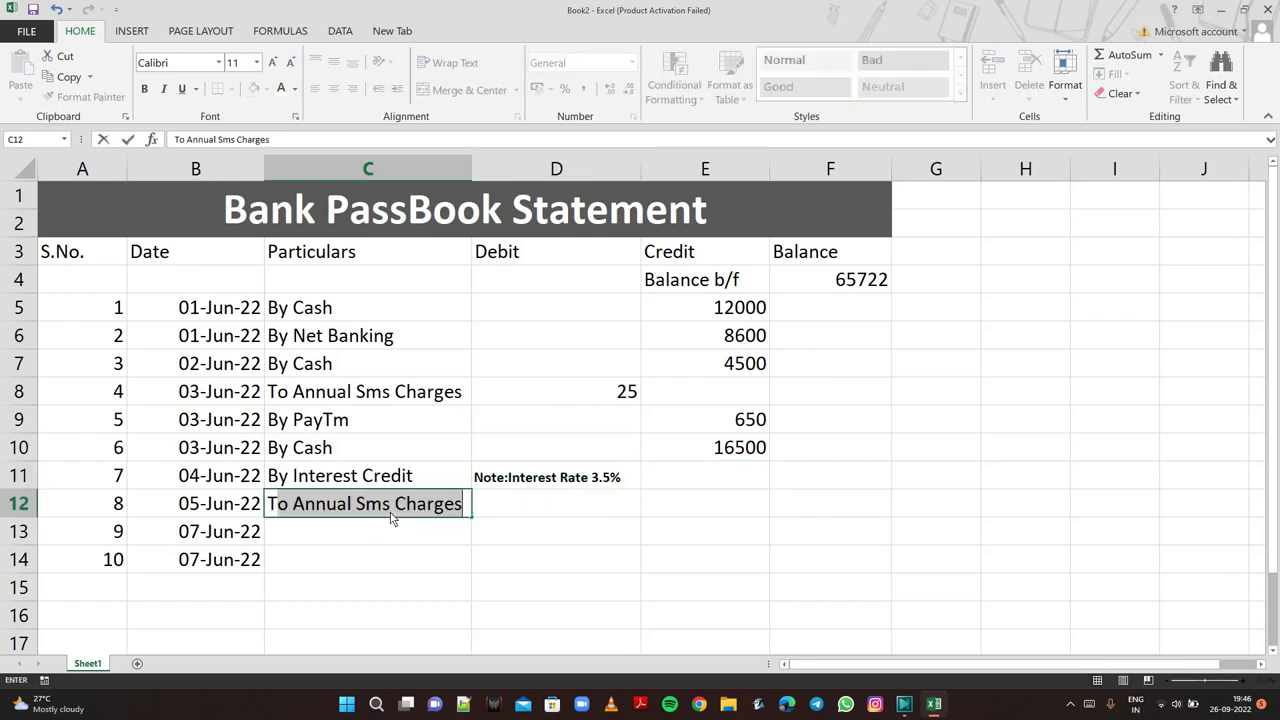
{"action": "type", "text": "o "}
{"action": "type", "text": "Ne"}
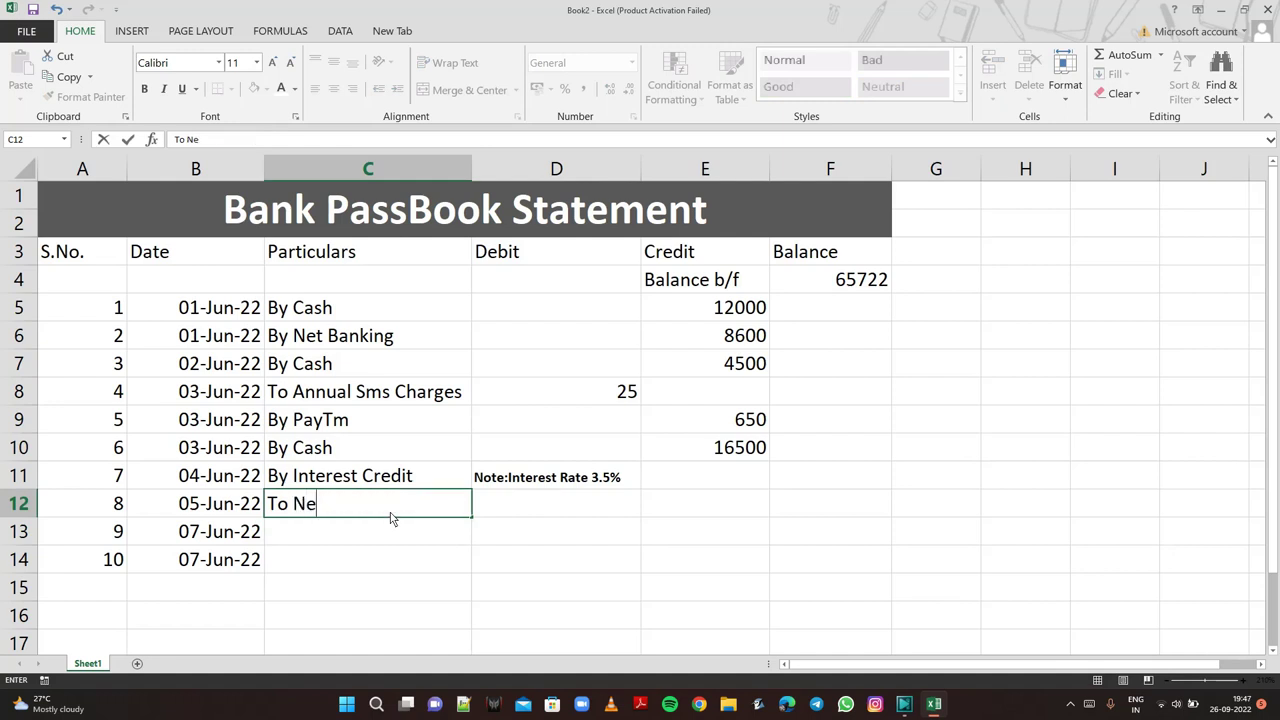
{"action": "type", "text": "t Ba"}
{"action": "type", "text": "nkin"}
{"action": "type", "text": "g"}
{"action": "left_click", "coordinate": [603, 507]}
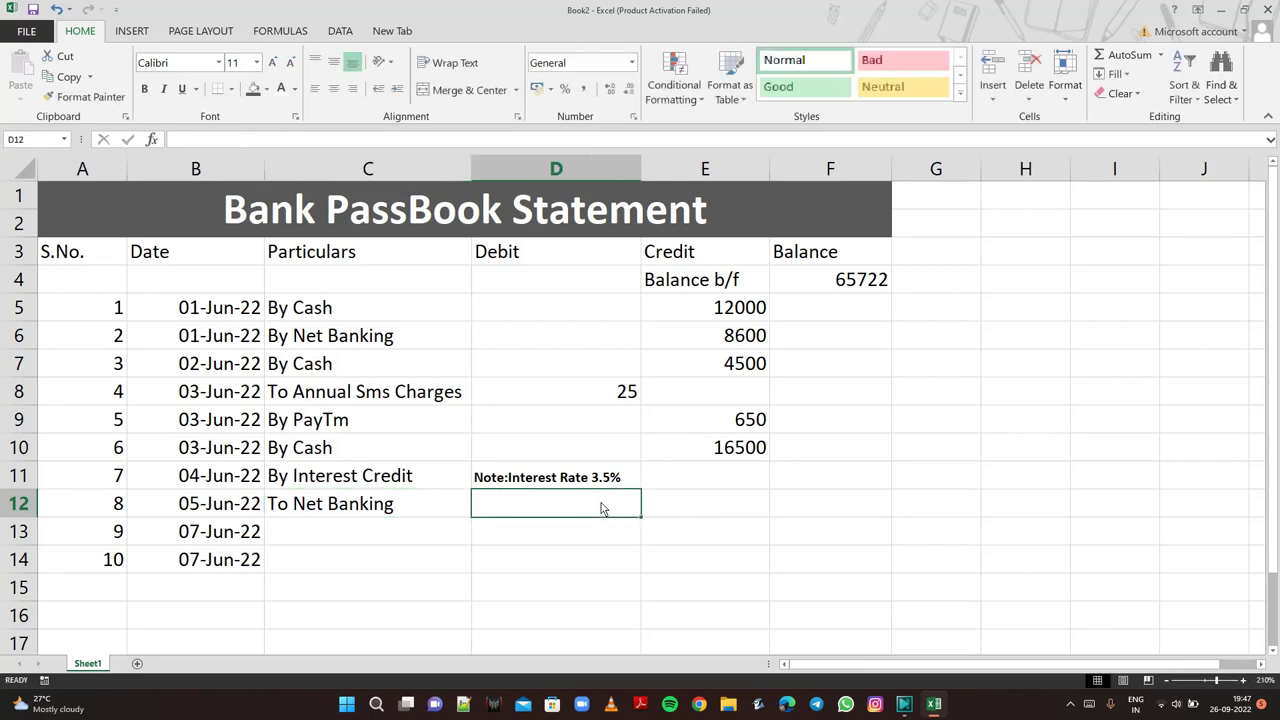
{"action": "type", "text": "3500"}
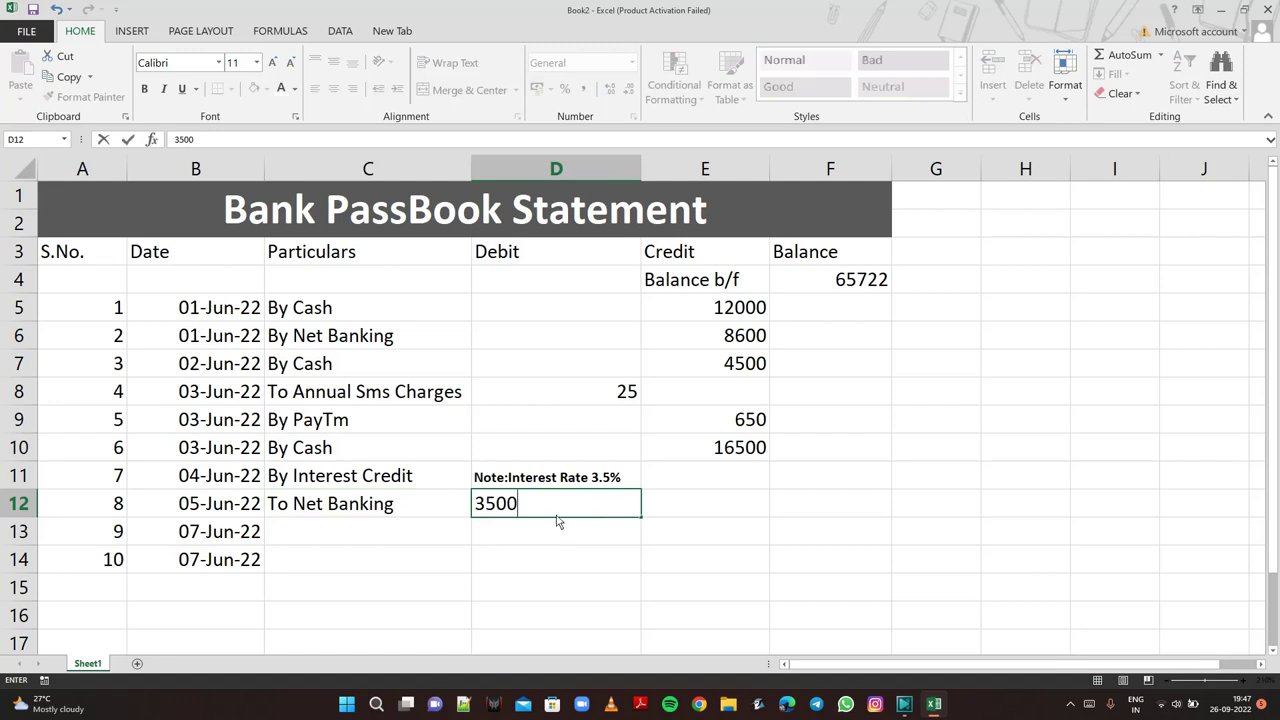
{"action": "left_click", "coordinate": [418, 537]}
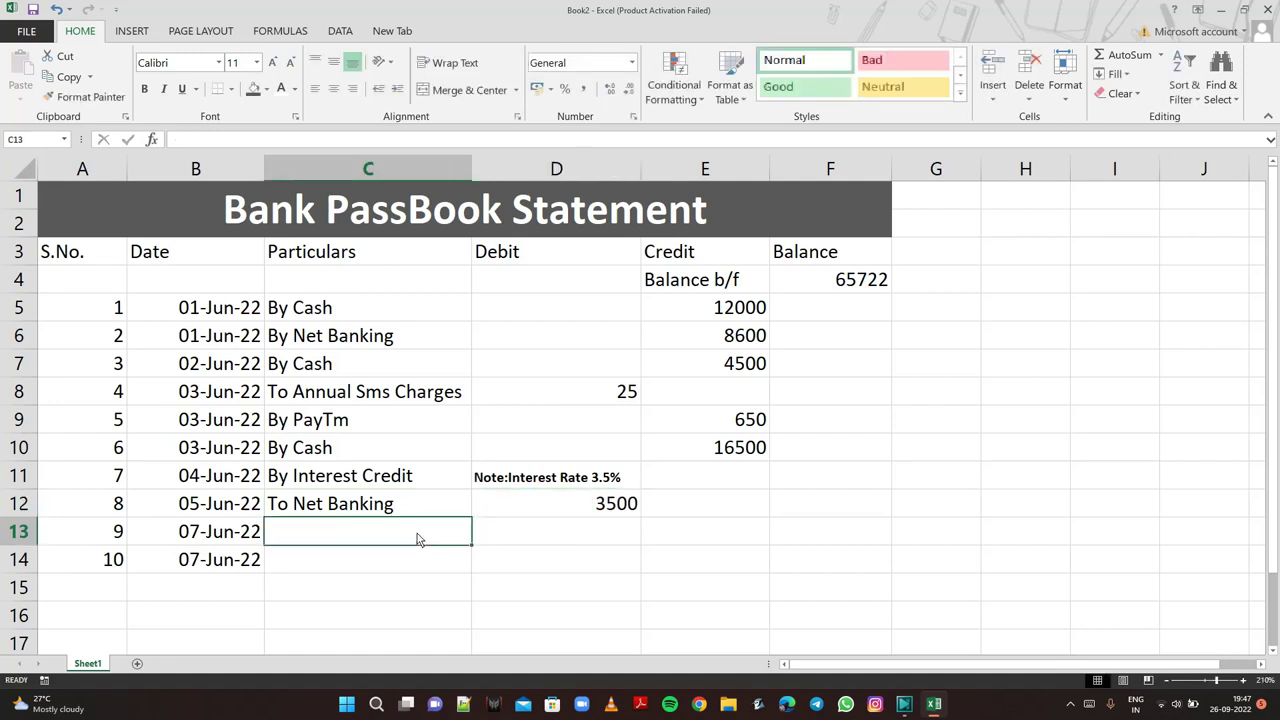
Enter 'By PayTm' with an 8500 credit in row 13.
{"action": "type", "text": "By"}
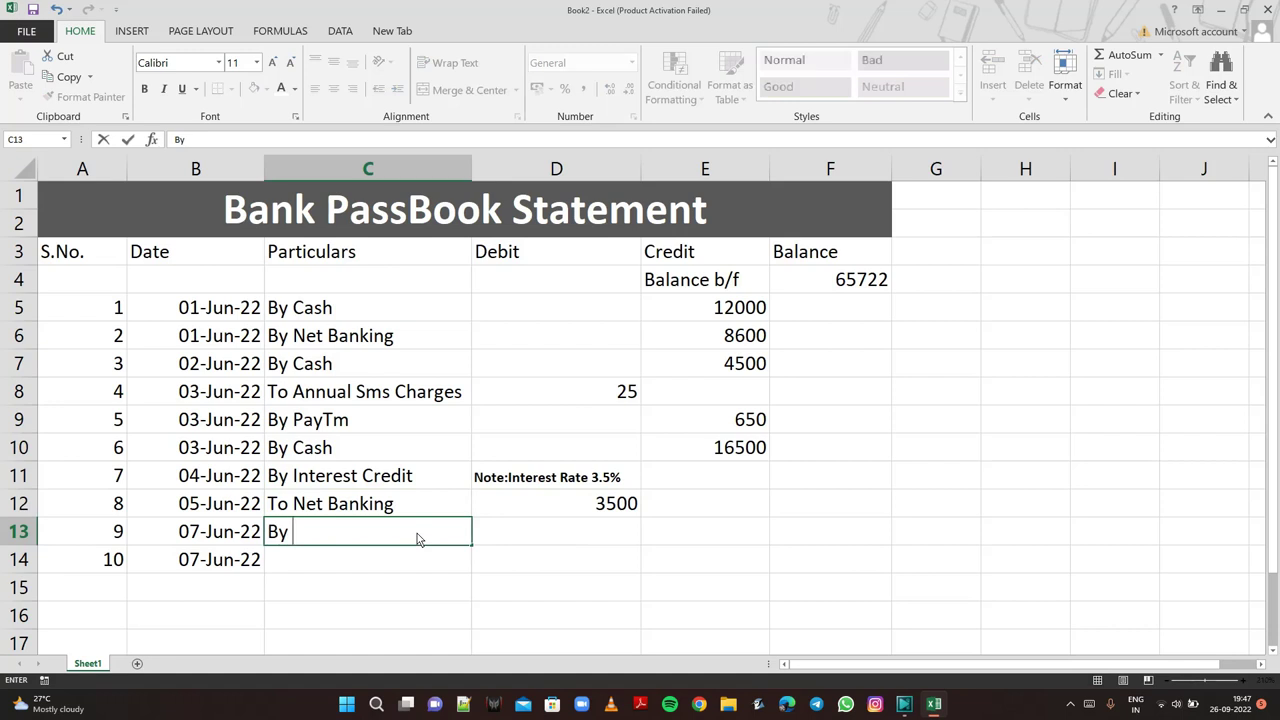
{"action": "type", "text": " p"}
{"action": "key", "text": "Return"}
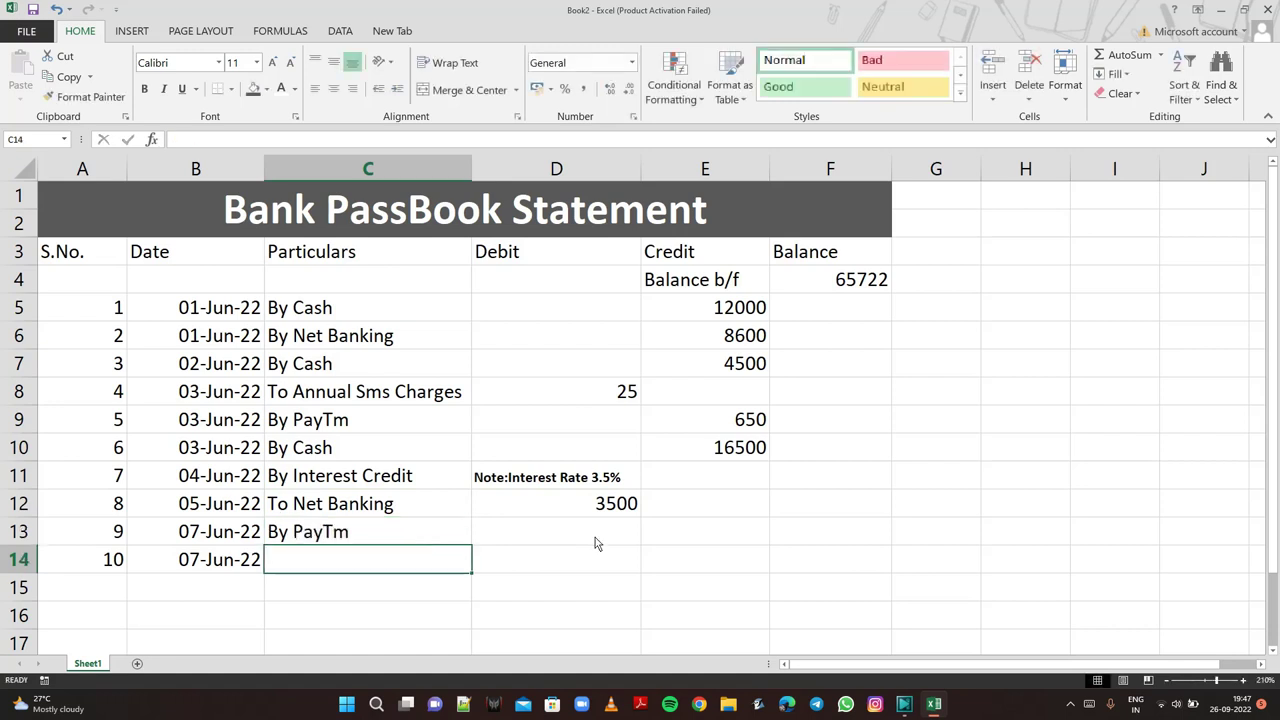
{"action": "left_click", "coordinate": [724, 533]}
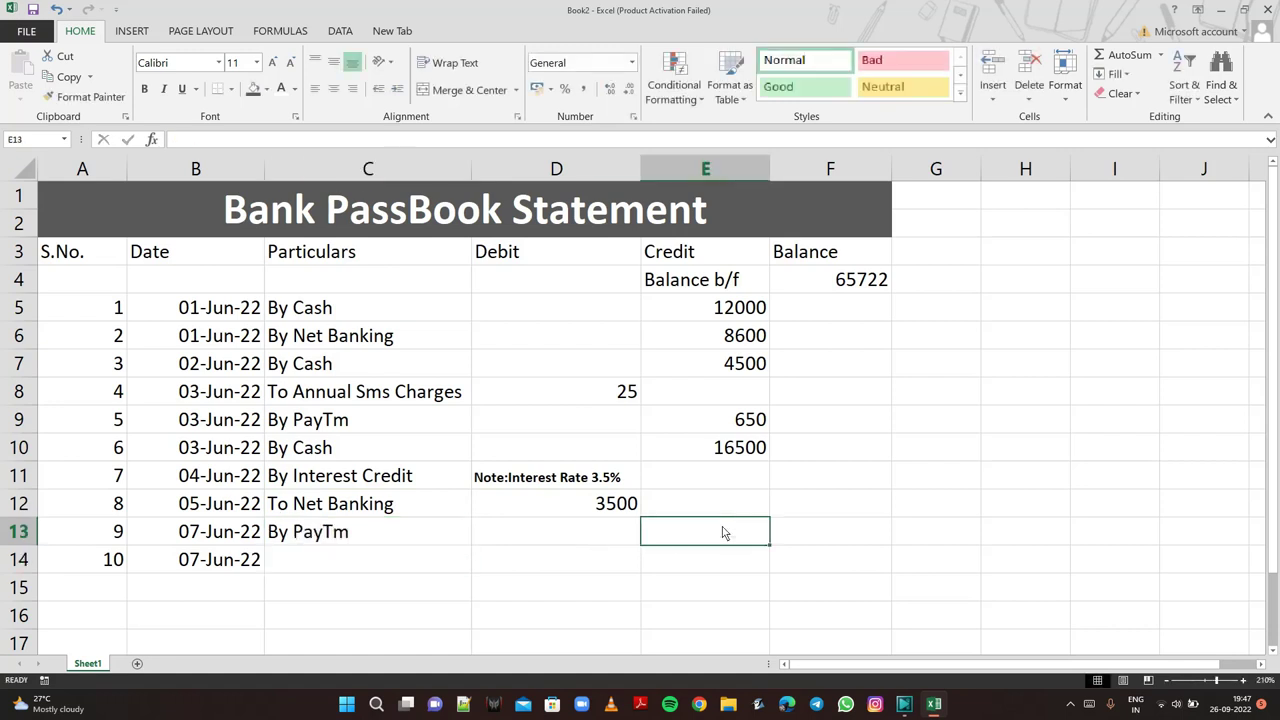
{"action": "type", "text": "850"}
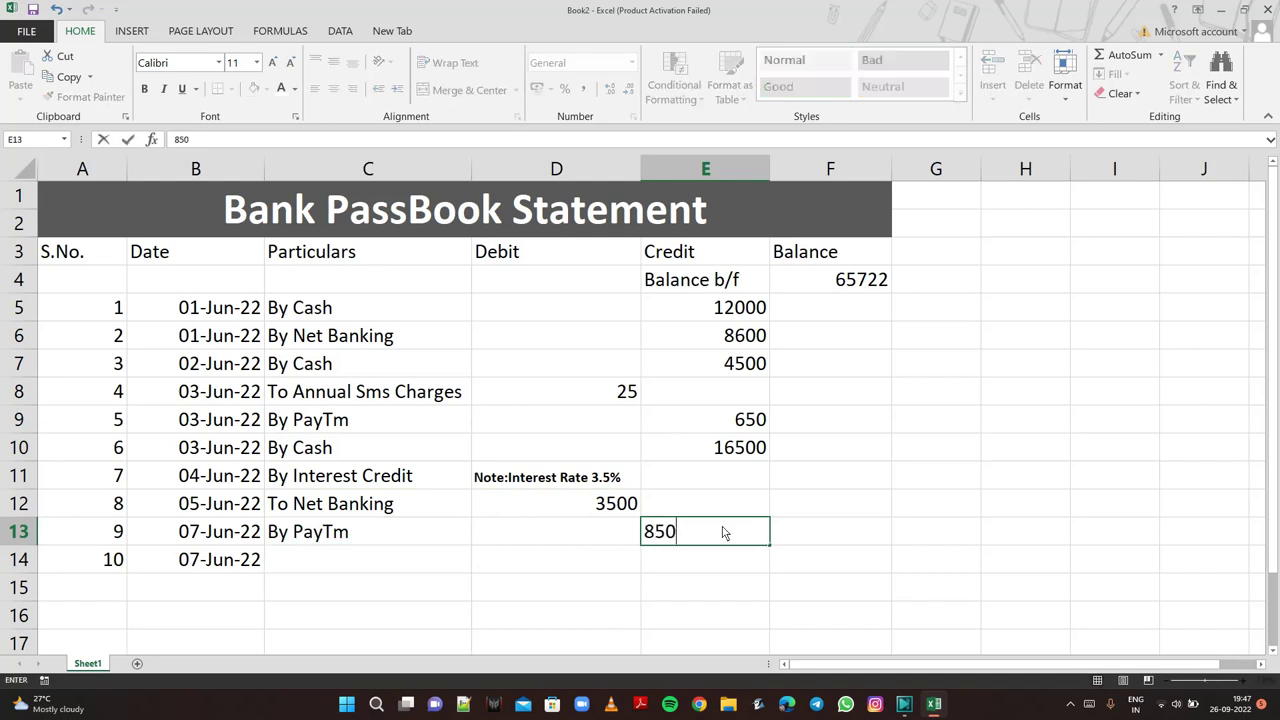
{"action": "type", "text": "0"}
{"action": "left_click", "coordinate": [373, 555]}
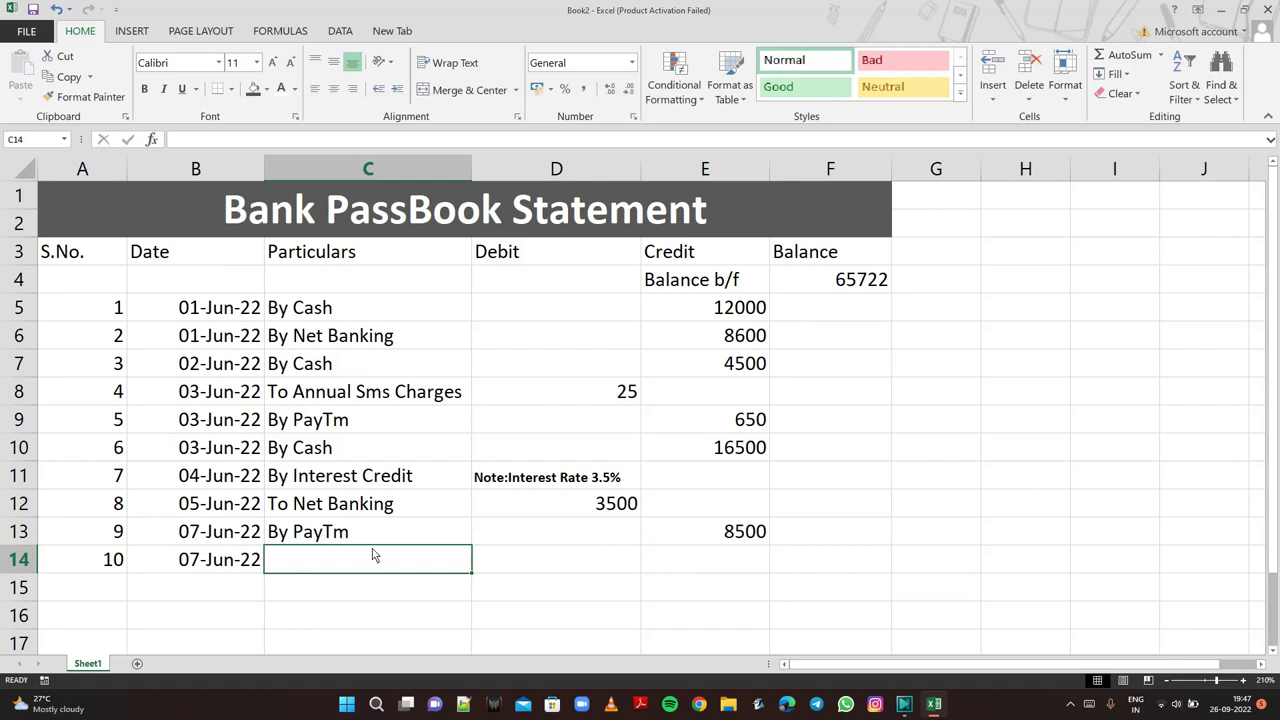
Enter 'By Net Banking' with a 14500 credit in row 14.
{"action": "type", "text": "By"}
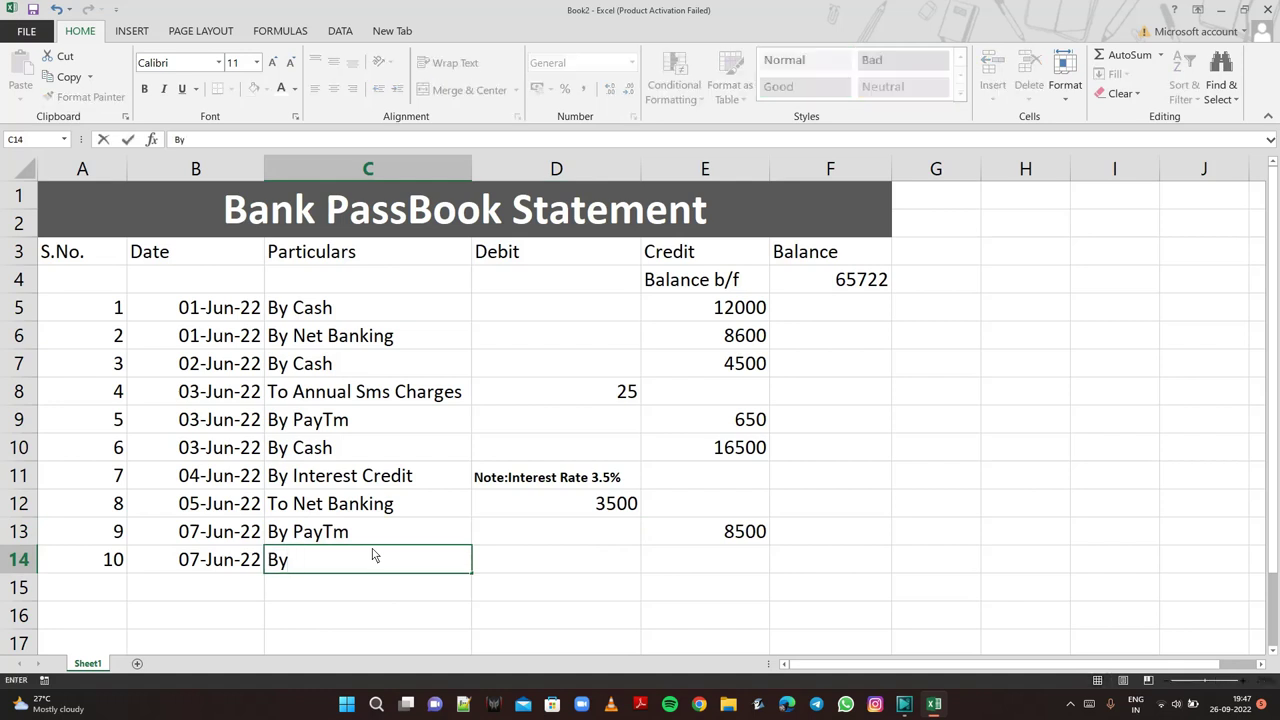
{"action": "type", "text": " Net Banking"}
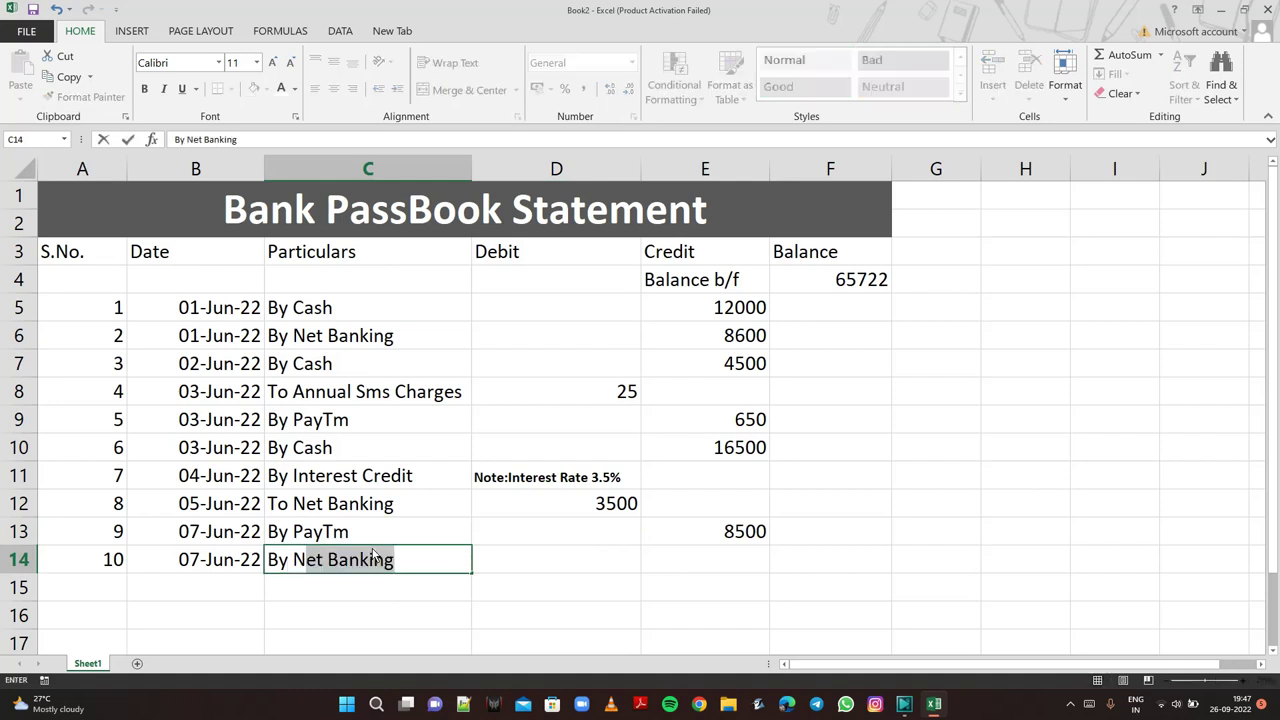
{"action": "key", "text": "Return"}
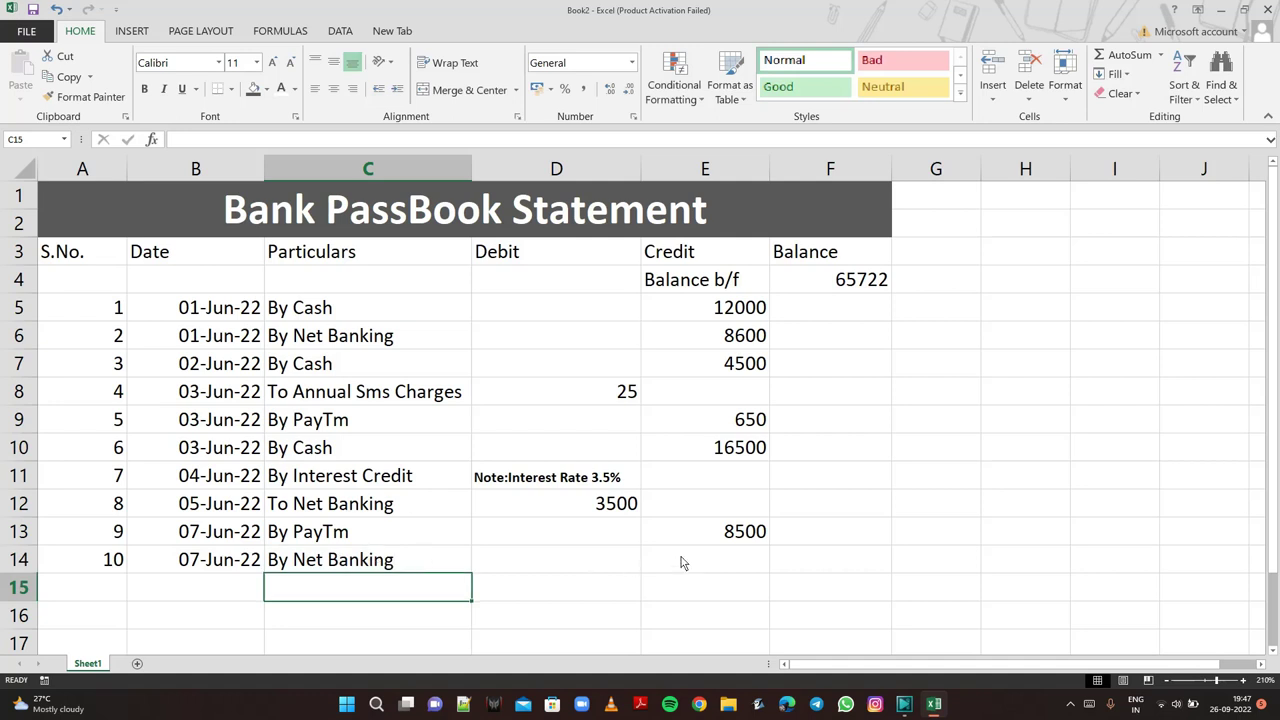
{"action": "left_click", "coordinate": [681, 563]}
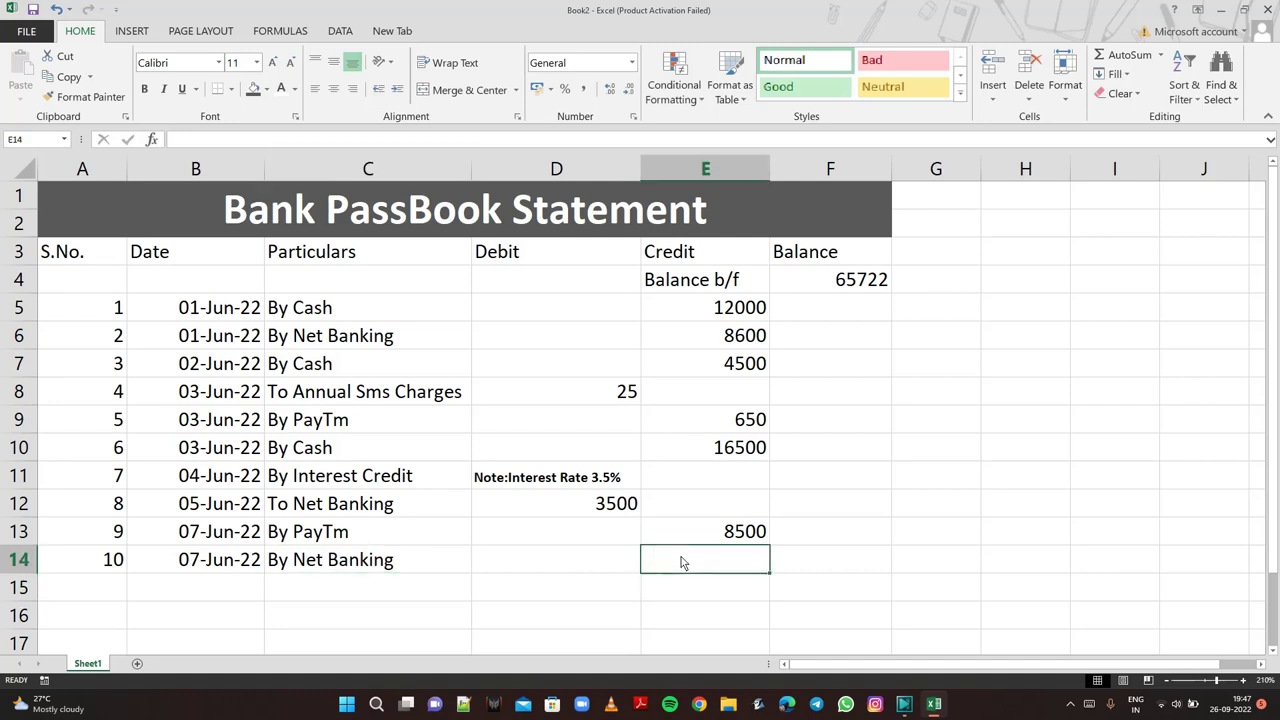
{"action": "type", "text": "14500"}
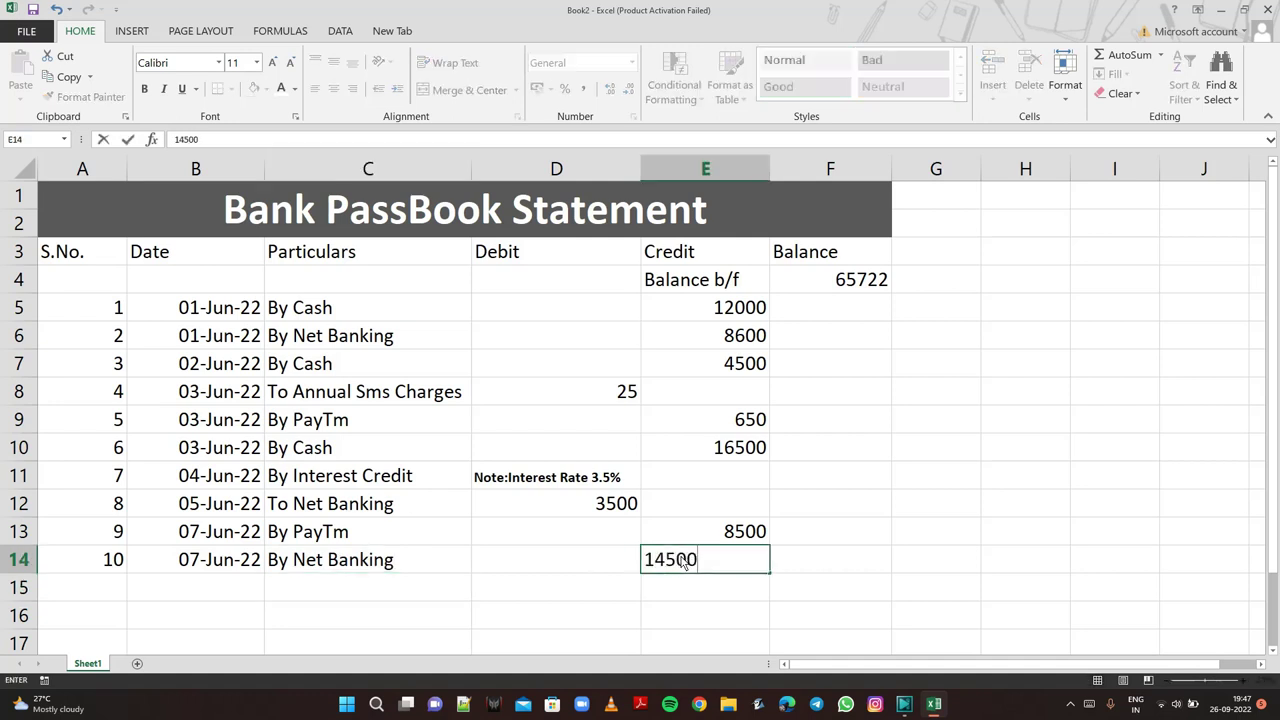
{"action": "key", "text": "Return"}
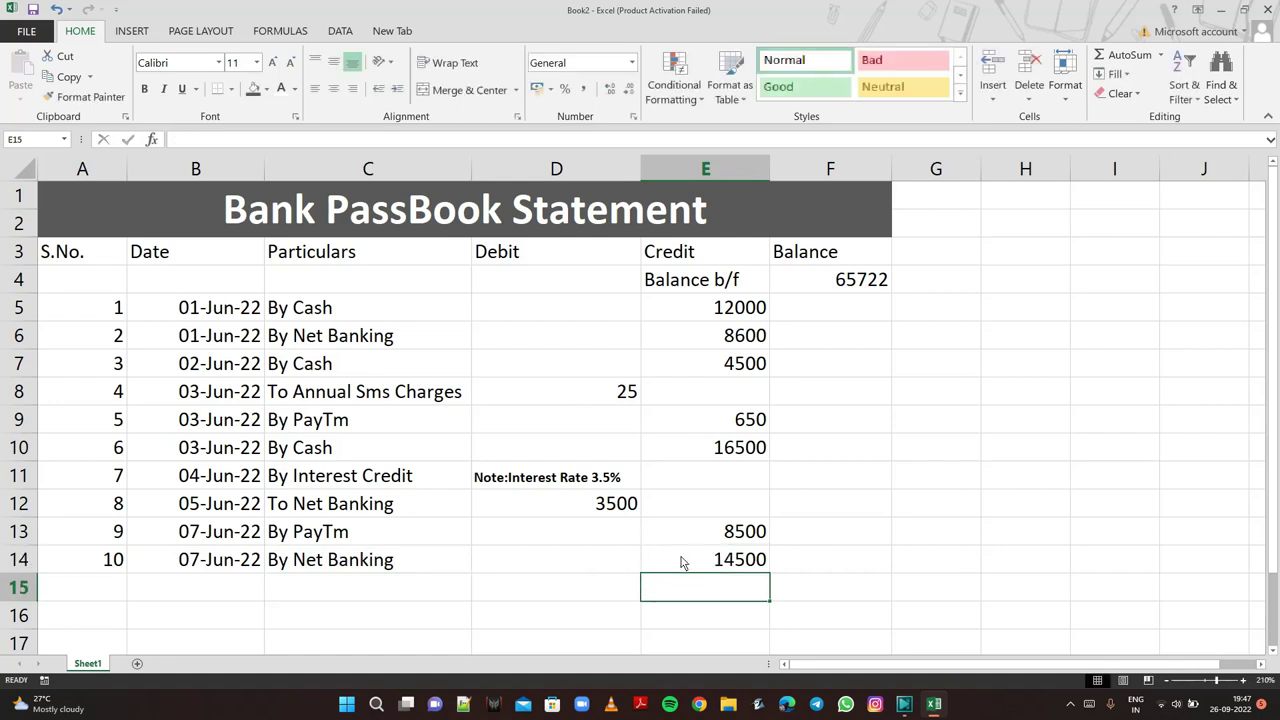
Enter =F4+E5 in F5 so the first balance shows 77722.
{"action": "left_click", "coordinate": [817, 315]}
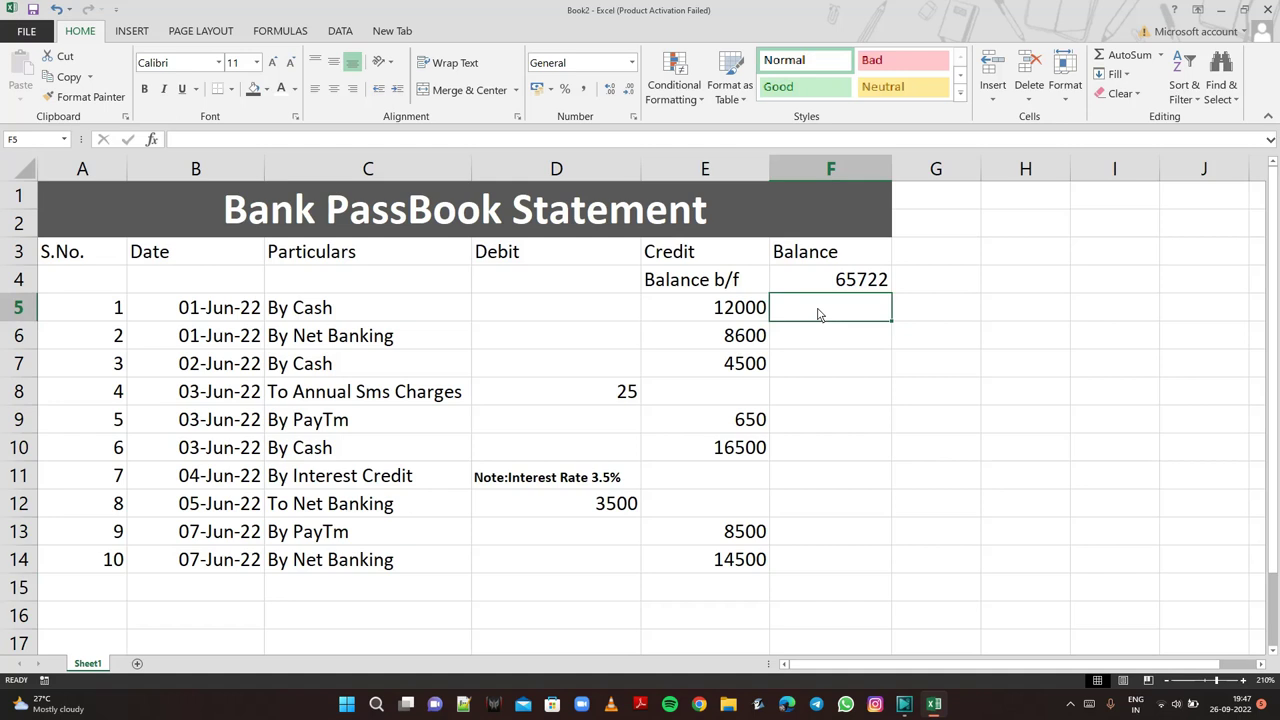
{"action": "left_click", "coordinate": [828, 291]}
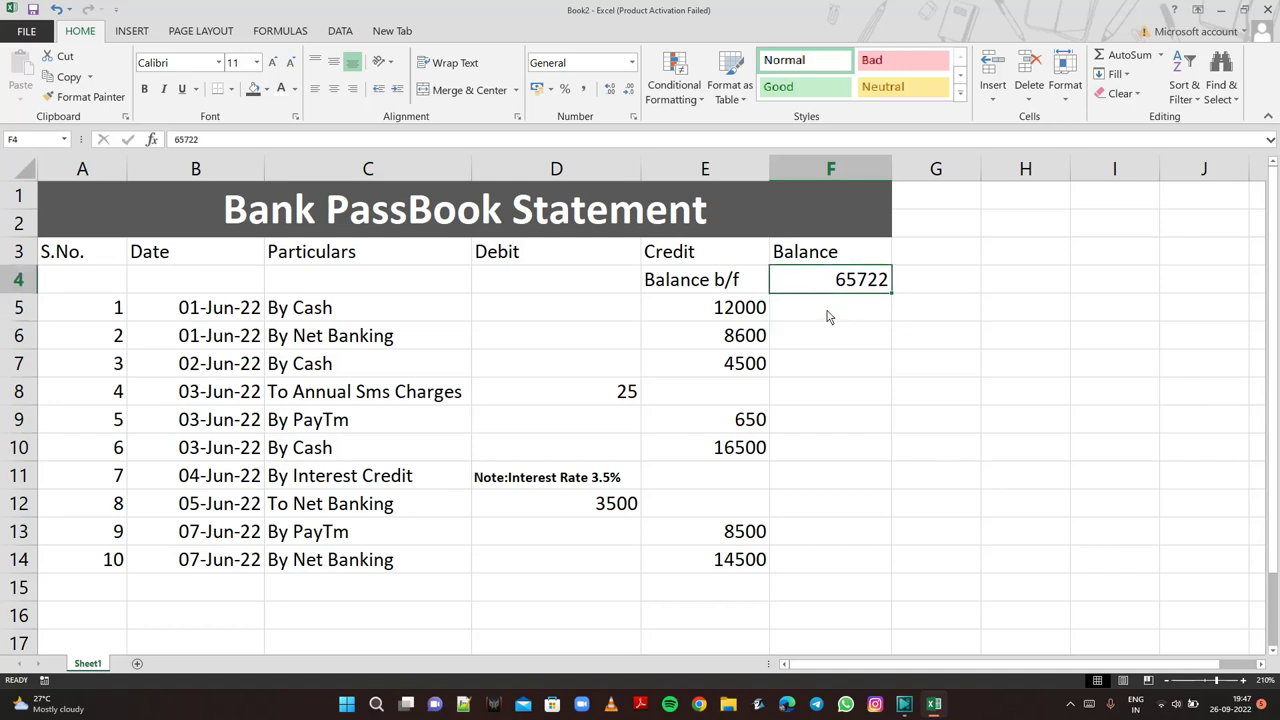
{"action": "left_click", "coordinate": [828, 316]}
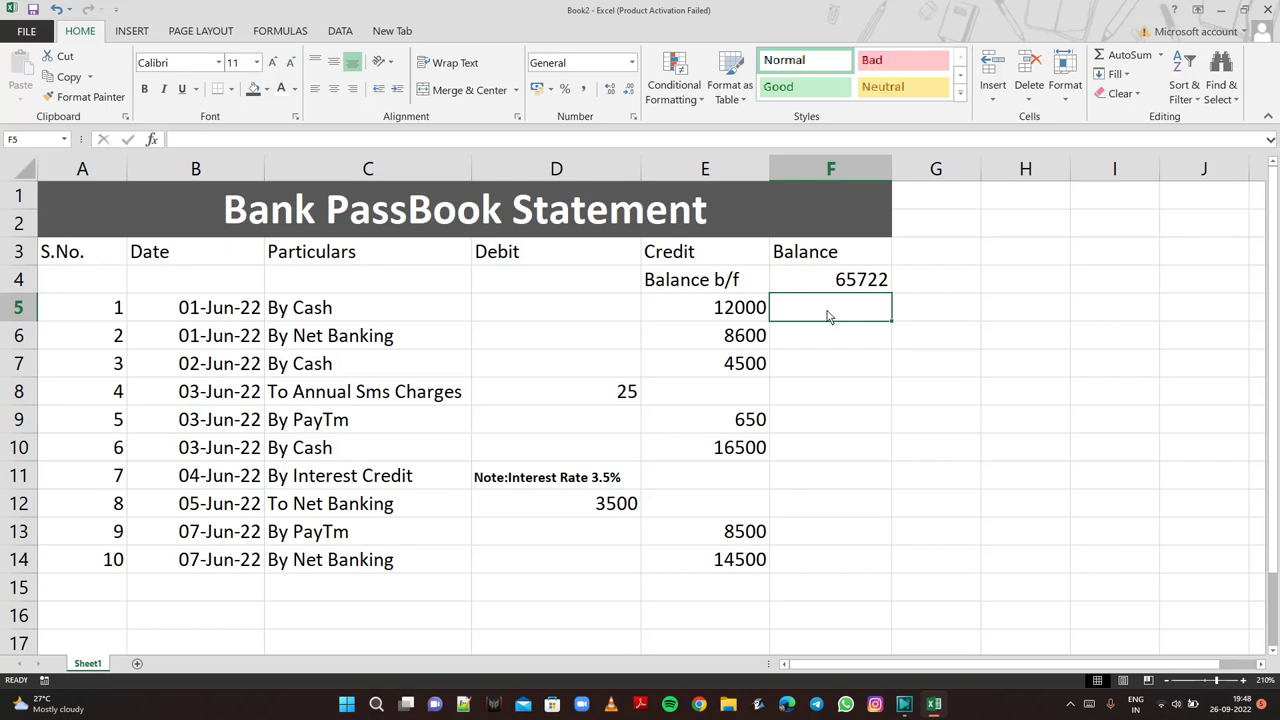
{"action": "type", "text": "="}
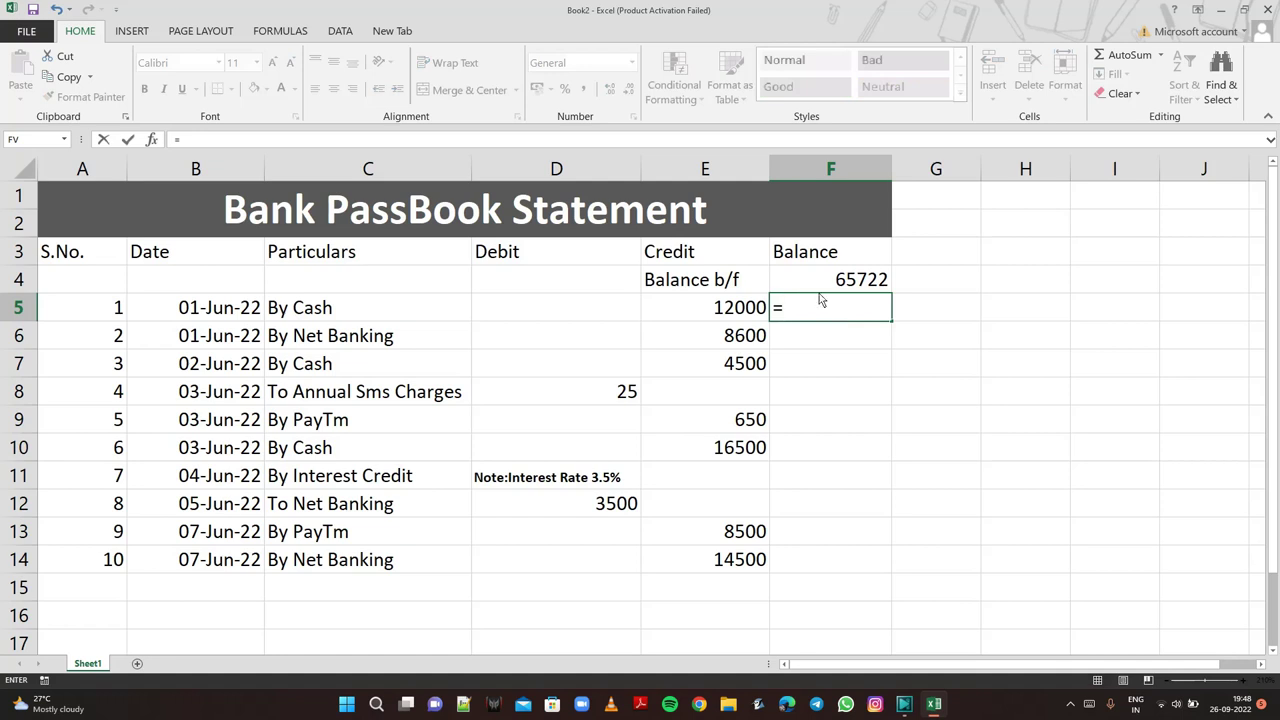
{"action": "left_click", "coordinate": [815, 284]}
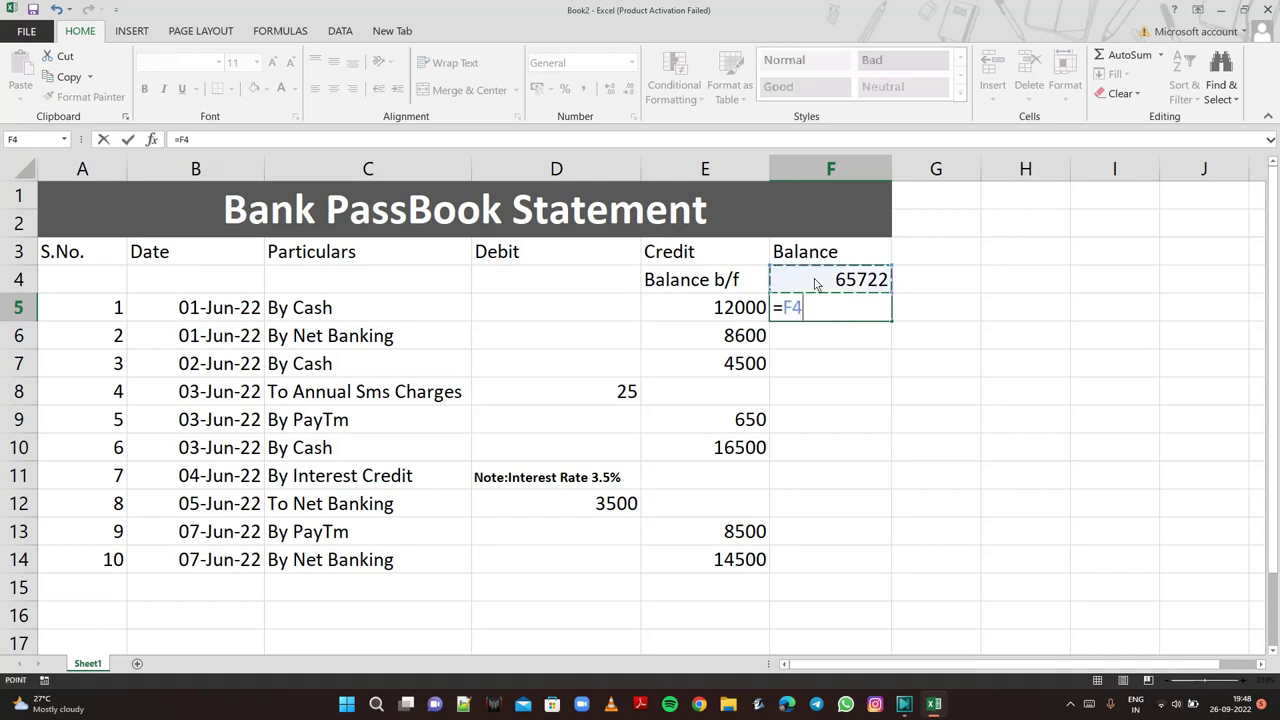
{"action": "type", "text": "+"}
{"action": "left_click", "coordinate": [736, 316]}
{"action": "key", "text": "Return"}
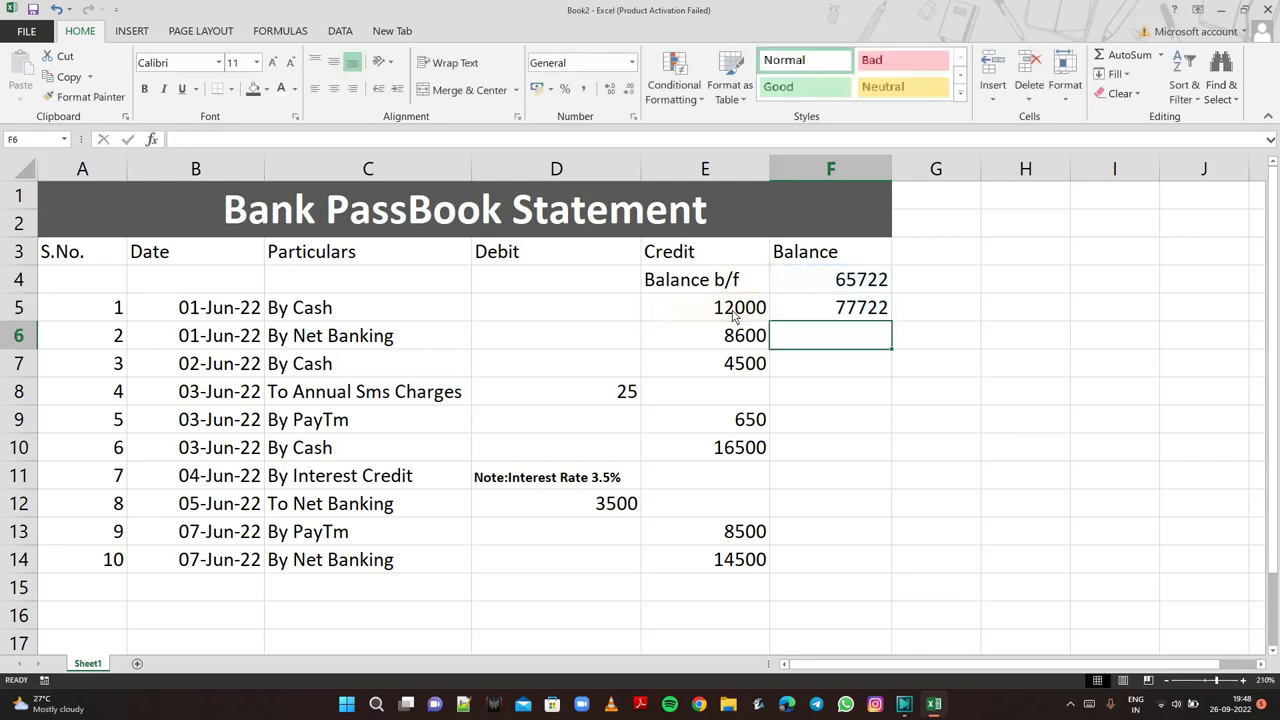
Enter =F5+E6 in F6 for a running balance of 86322.
{"action": "type", "text": "="}
{"action": "left_click", "coordinate": [826, 313]}
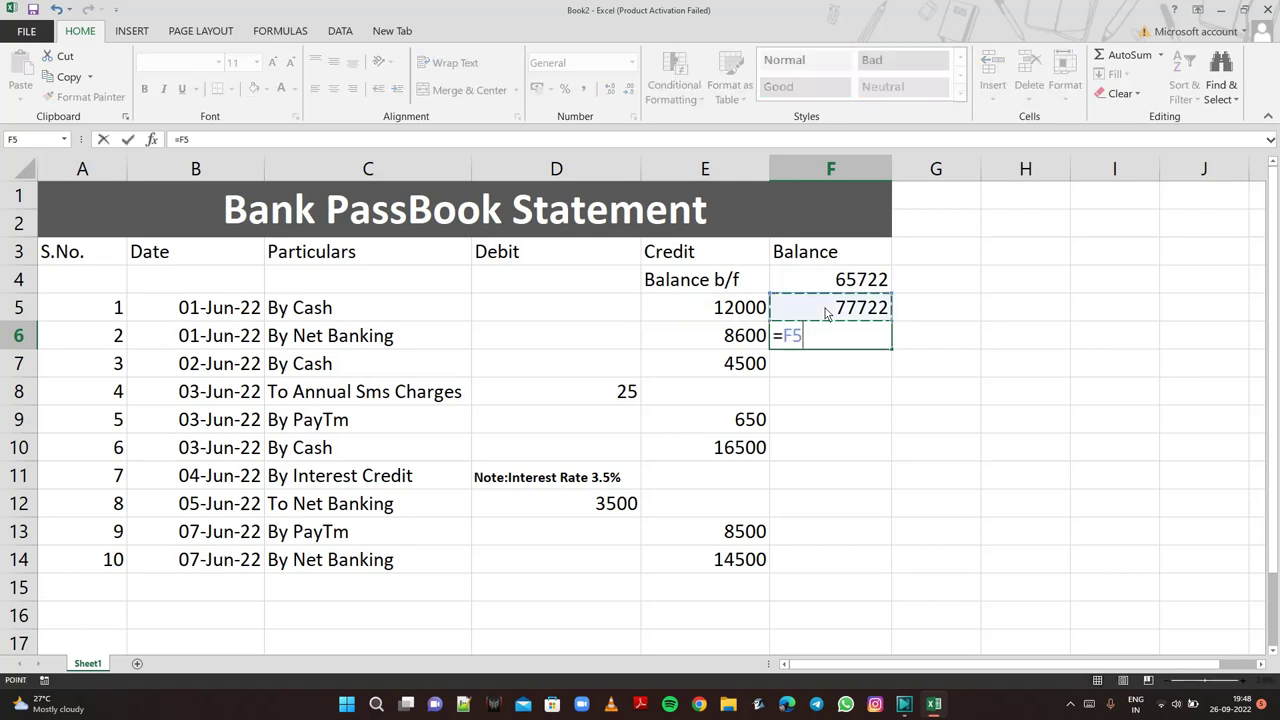
{"action": "type", "text": "+"}
{"action": "left_click", "coordinate": [743, 340]}
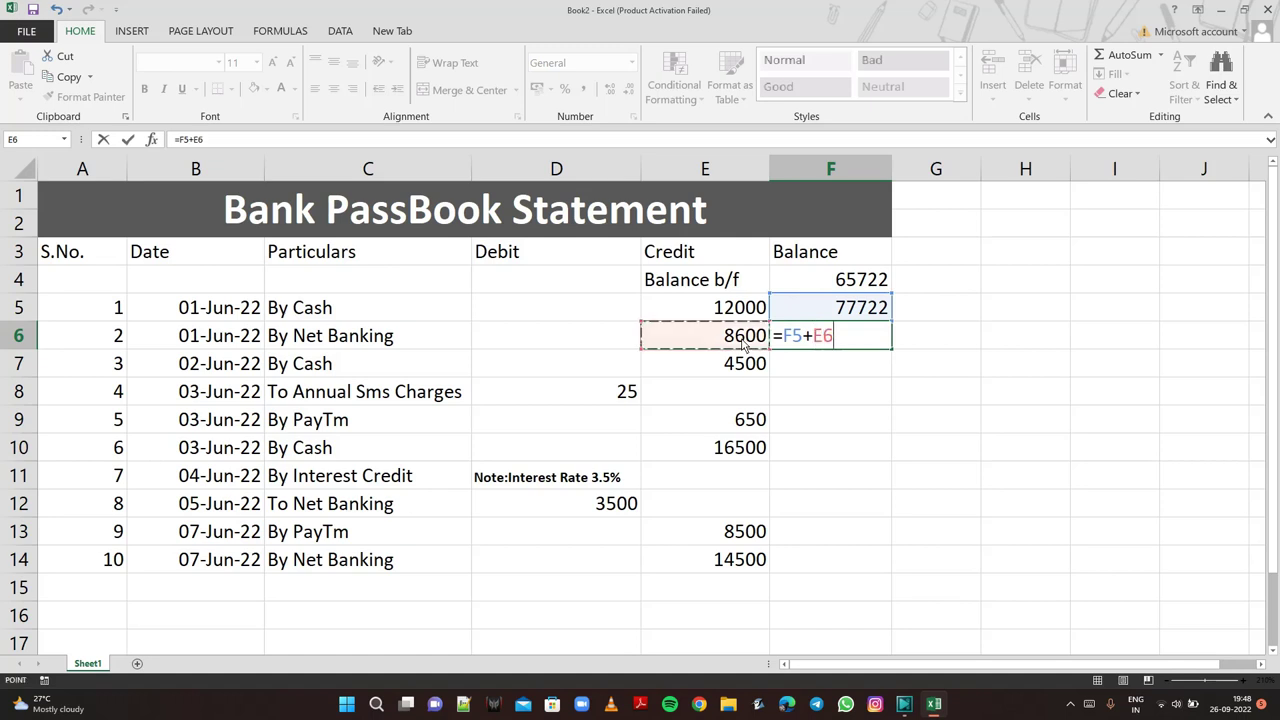
{"action": "key", "text": "Return"}
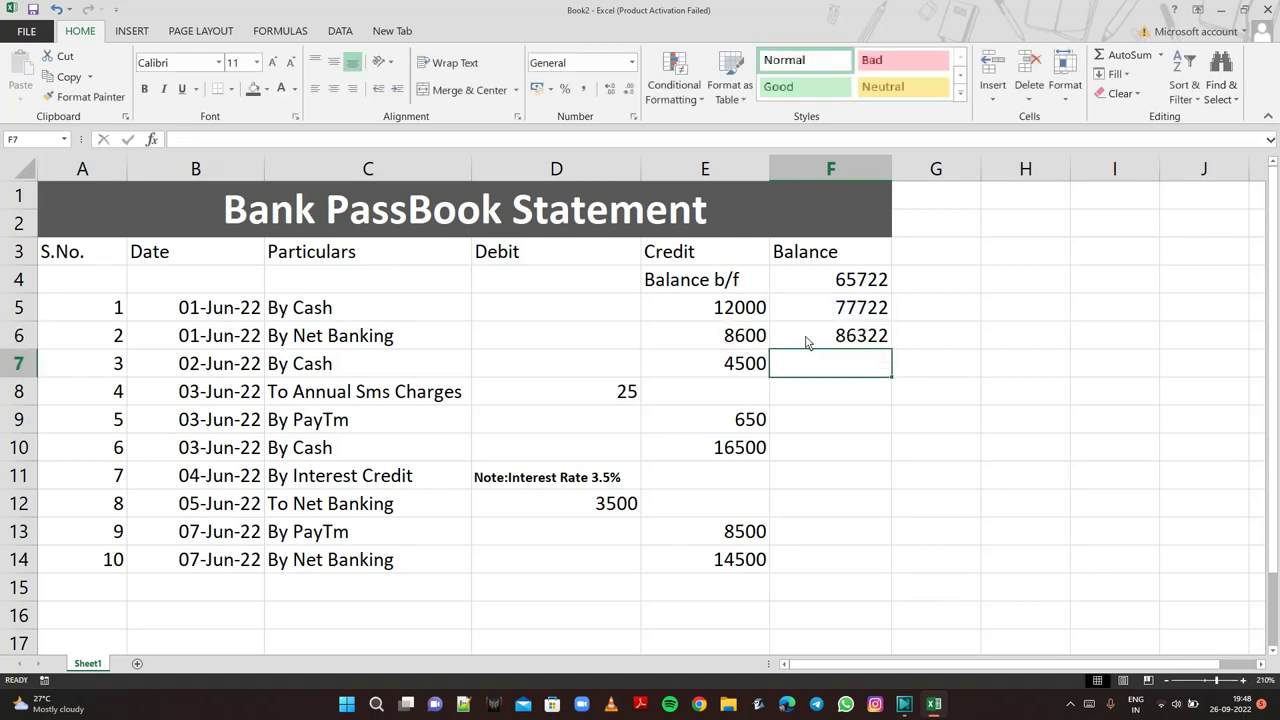
Enter =F6+E7 in F7 and =F7-D8 in F8, giving 90822 and 90797.
{"action": "type", "text": "="}
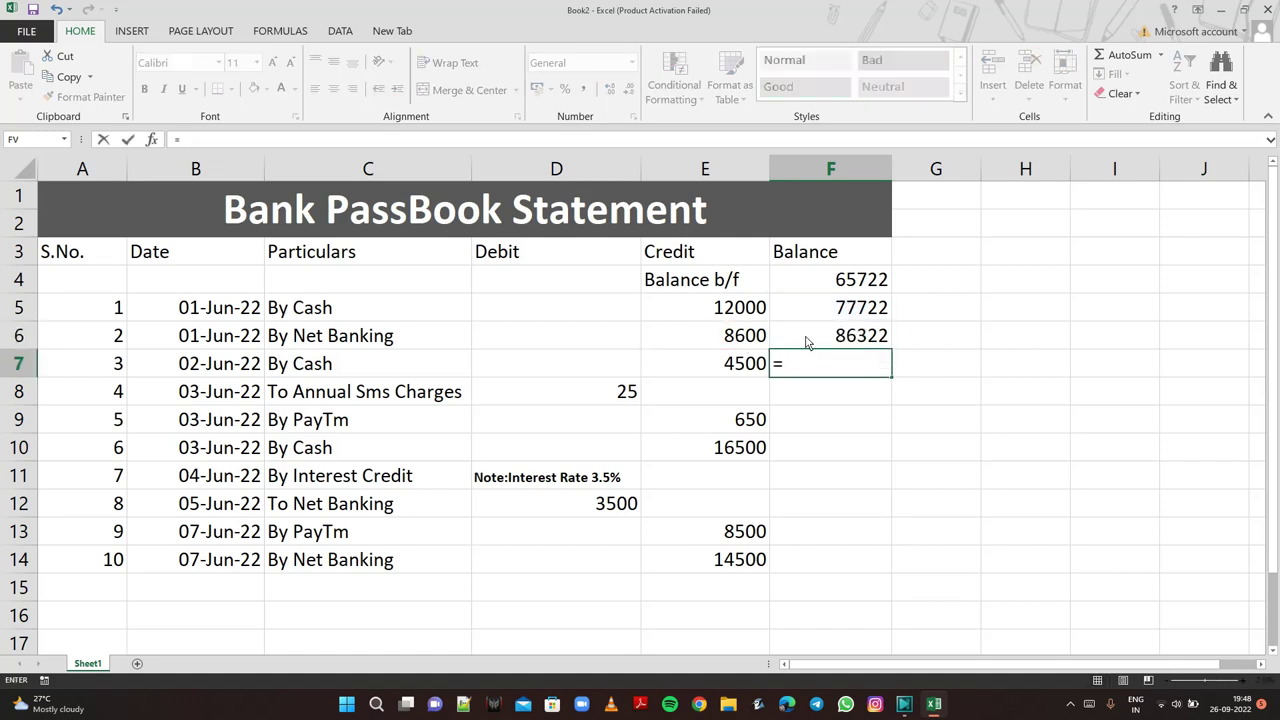
{"action": "left_click", "coordinate": [808, 340]}
{"action": "type", "text": "+"}
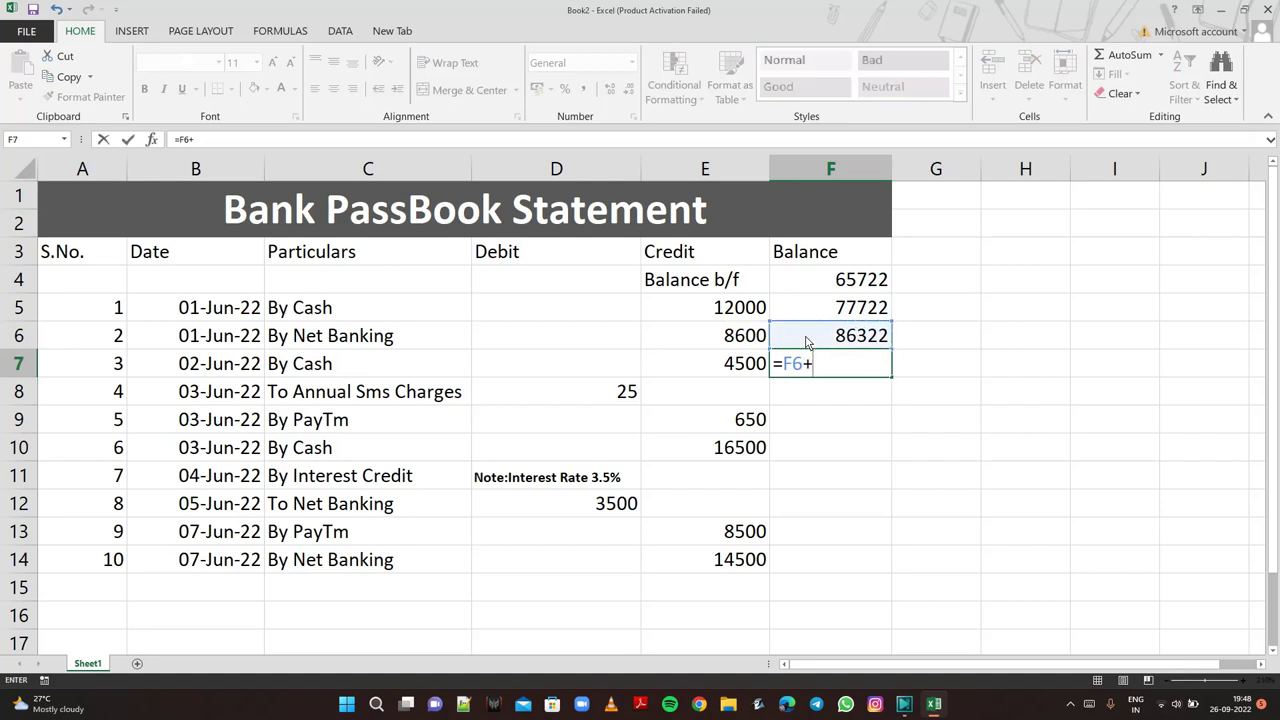
{"action": "left_click", "coordinate": [738, 366]}
{"action": "key", "text": "Return"}
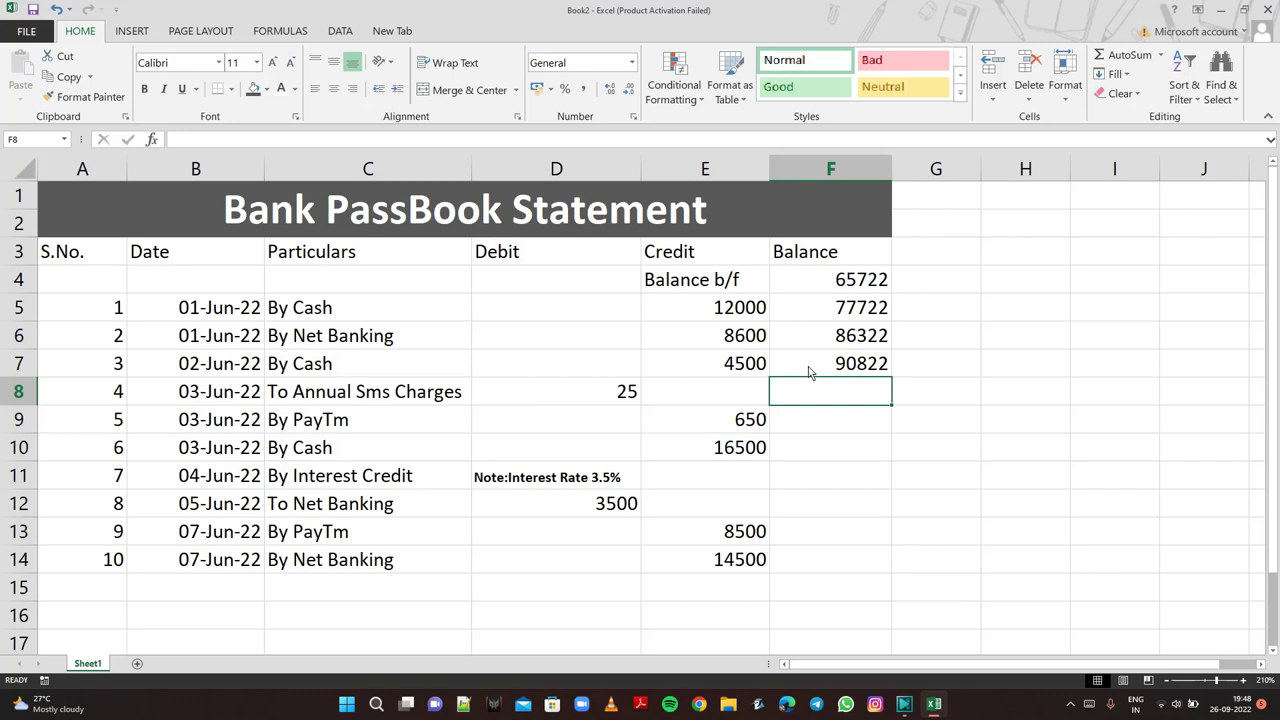
{"action": "type", "text": "="}
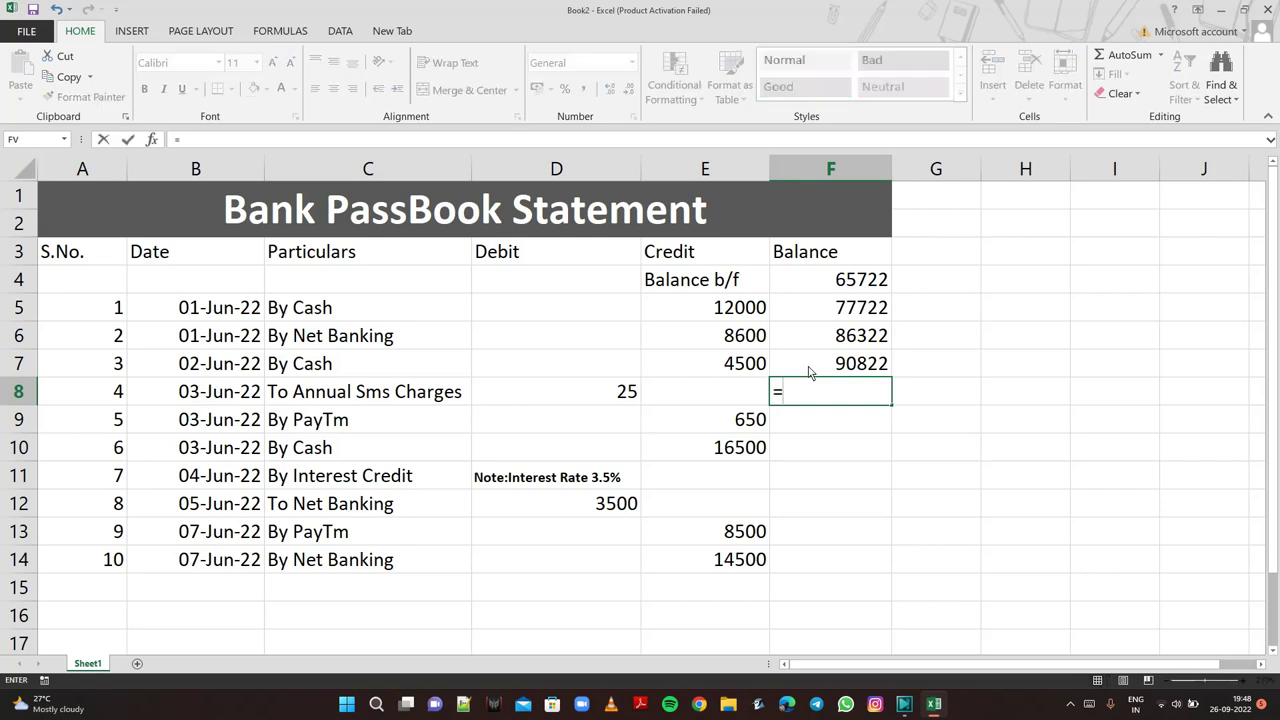
{"action": "left_click", "coordinate": [810, 372]}
{"action": "type", "text": "-"}
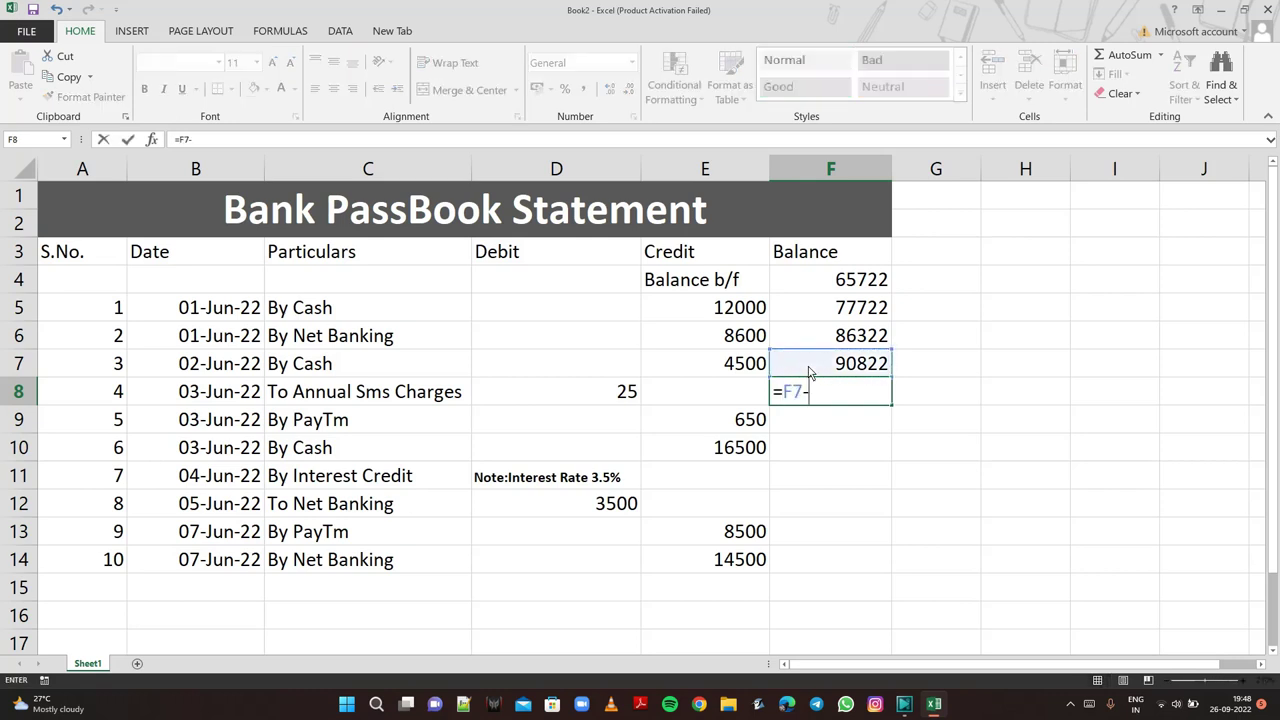
{"action": "left_click", "coordinate": [612, 400]}
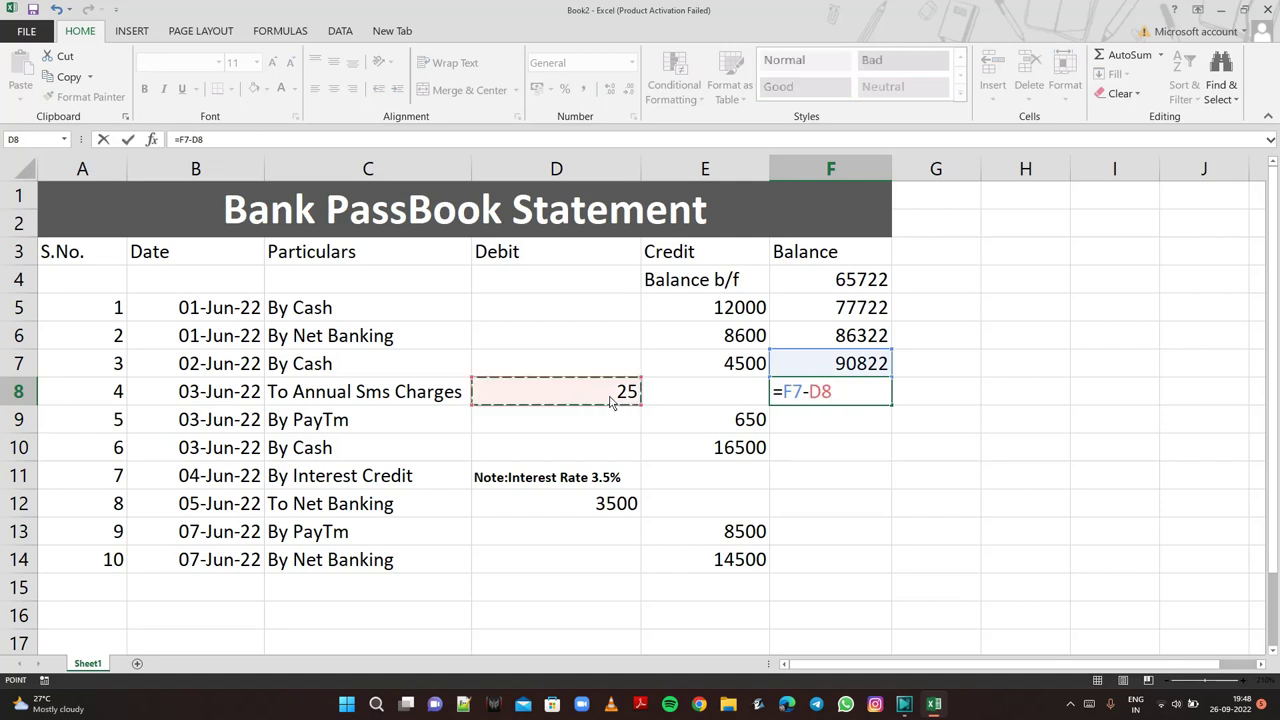
{"action": "key", "text": "Return"}
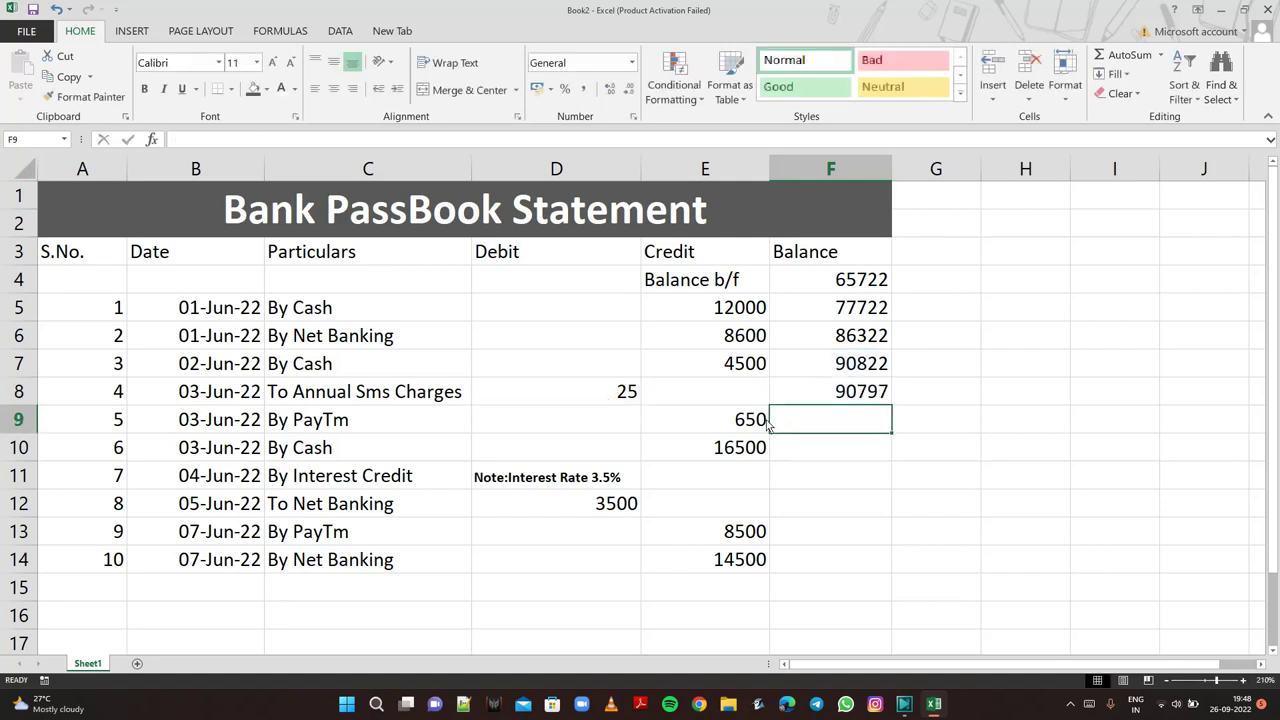
Enter =F8+E9 in F9 and =F9+E10 in F10, giving 91447 and 107947.
{"action": "type", "text": "="}
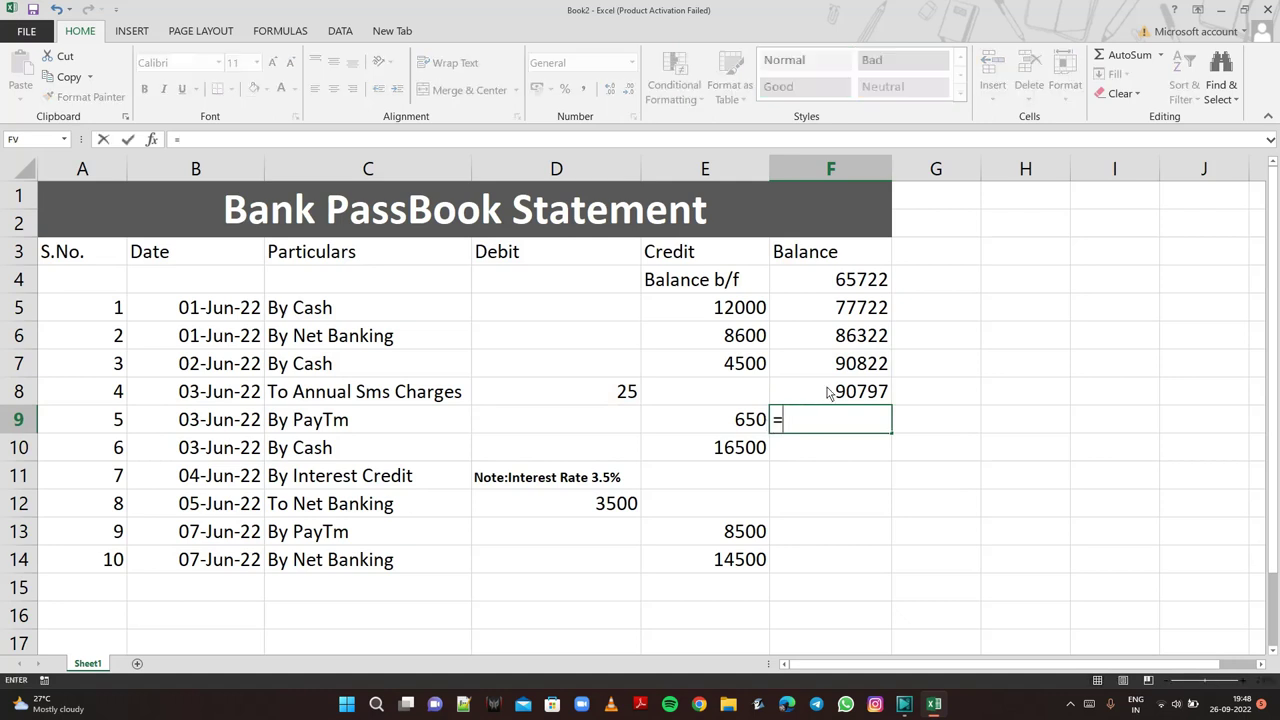
{"action": "left_click", "coordinate": [829, 393]}
{"action": "type", "text": "+"}
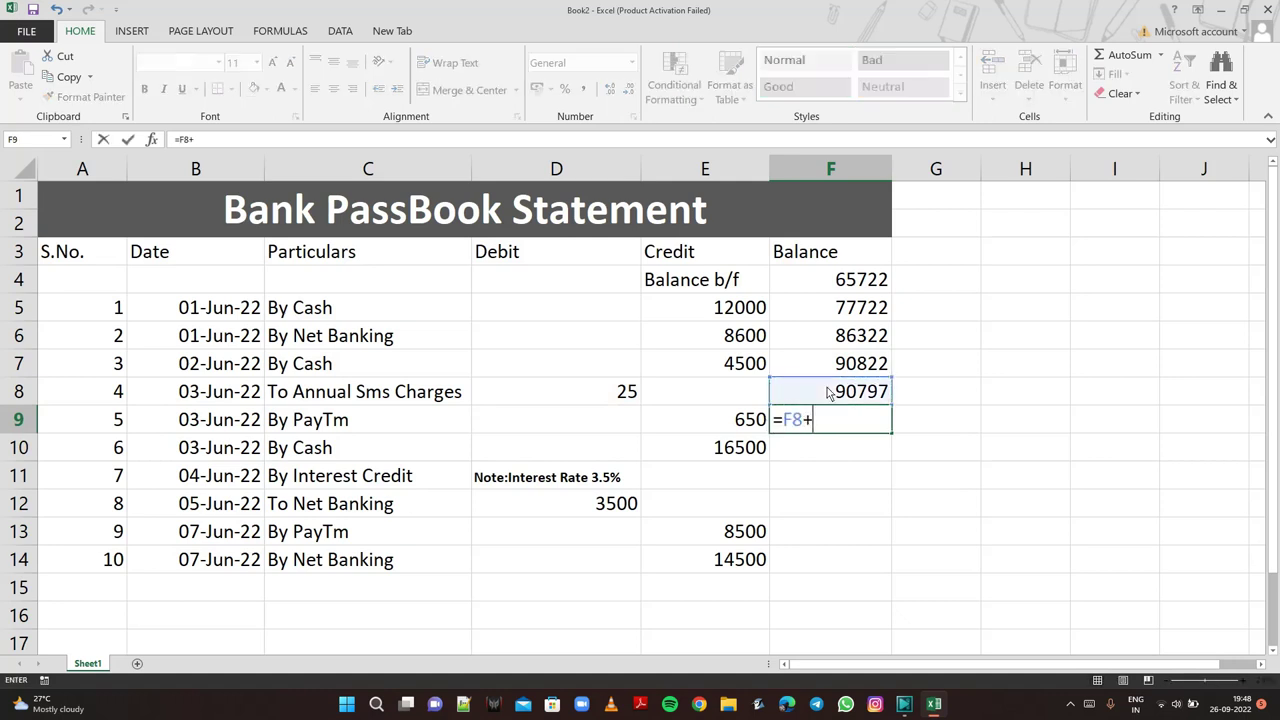
{"action": "left_click", "coordinate": [735, 422]}
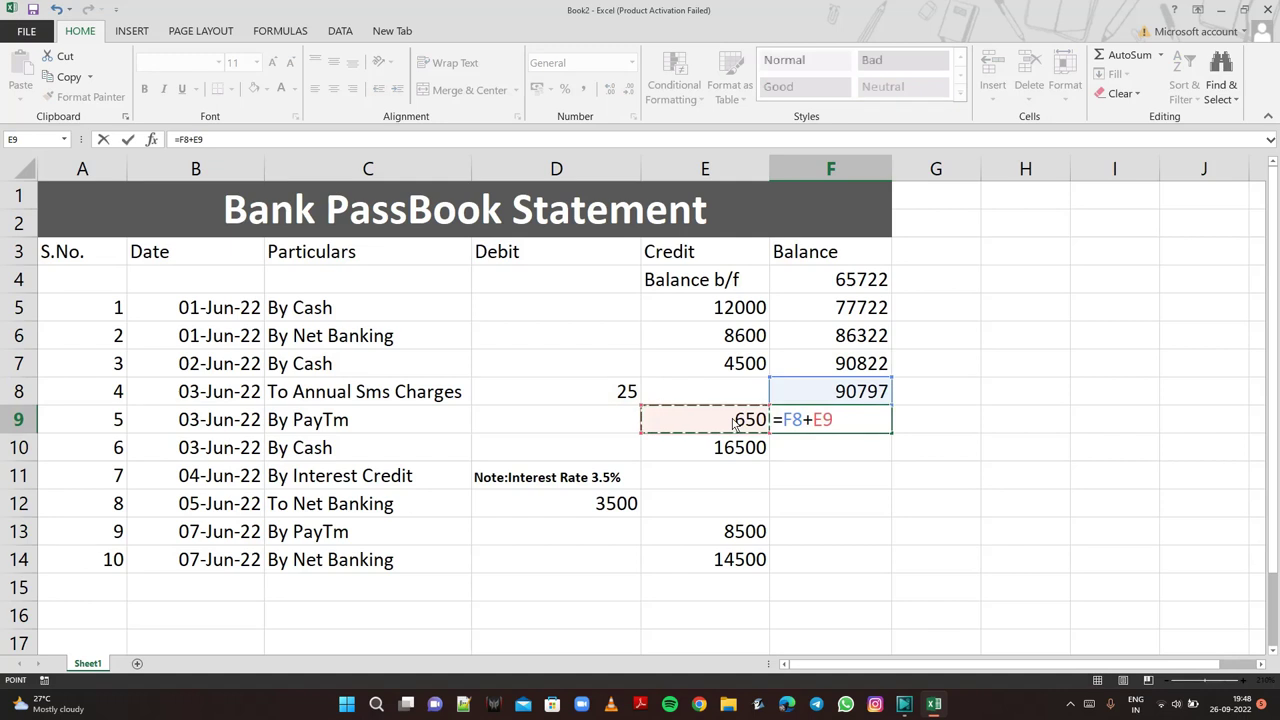
{"action": "key", "text": "Return"}
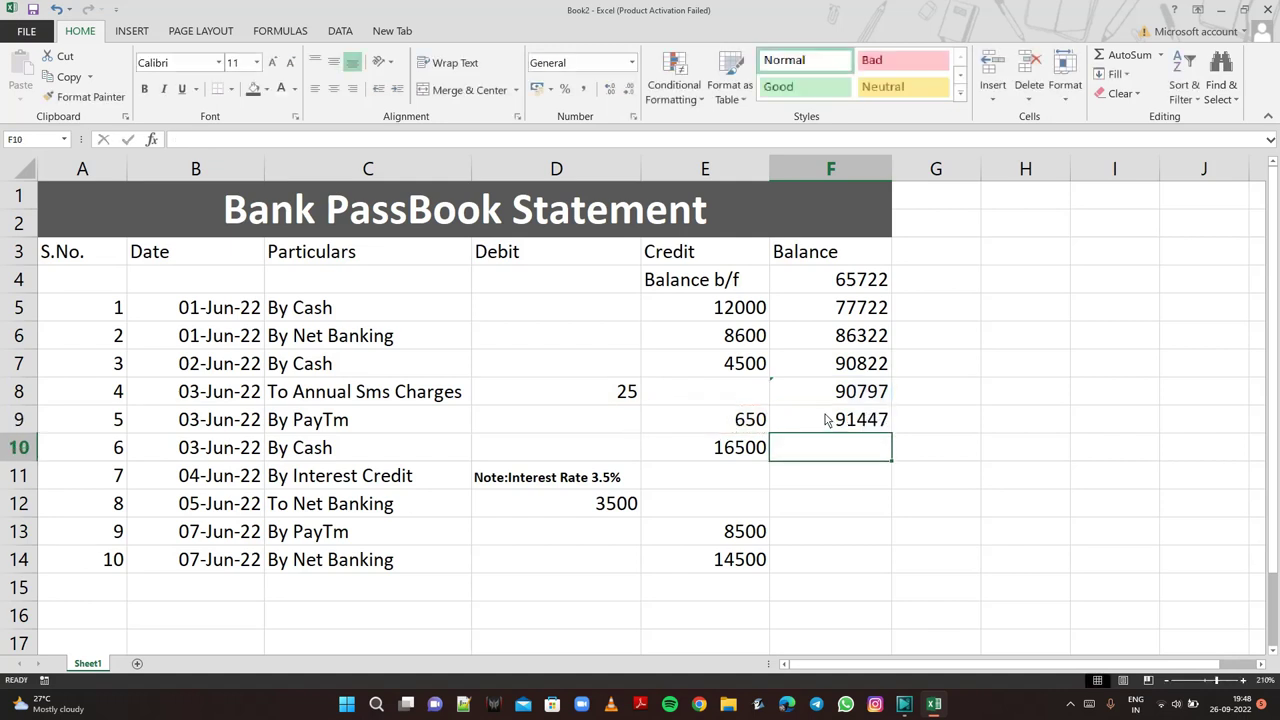
{"action": "type", "text": "="}
{"action": "left_click", "coordinate": [826, 420]}
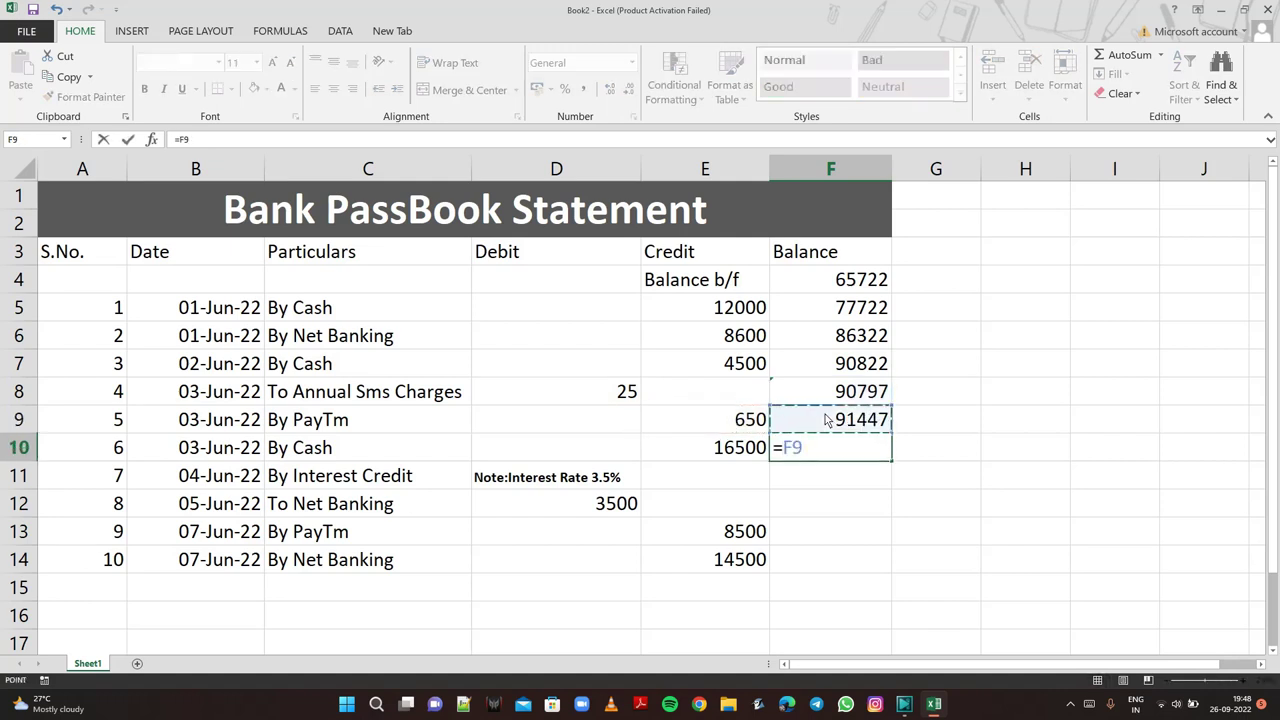
{"action": "type", "text": "+"}
{"action": "left_click", "coordinate": [731, 455]}
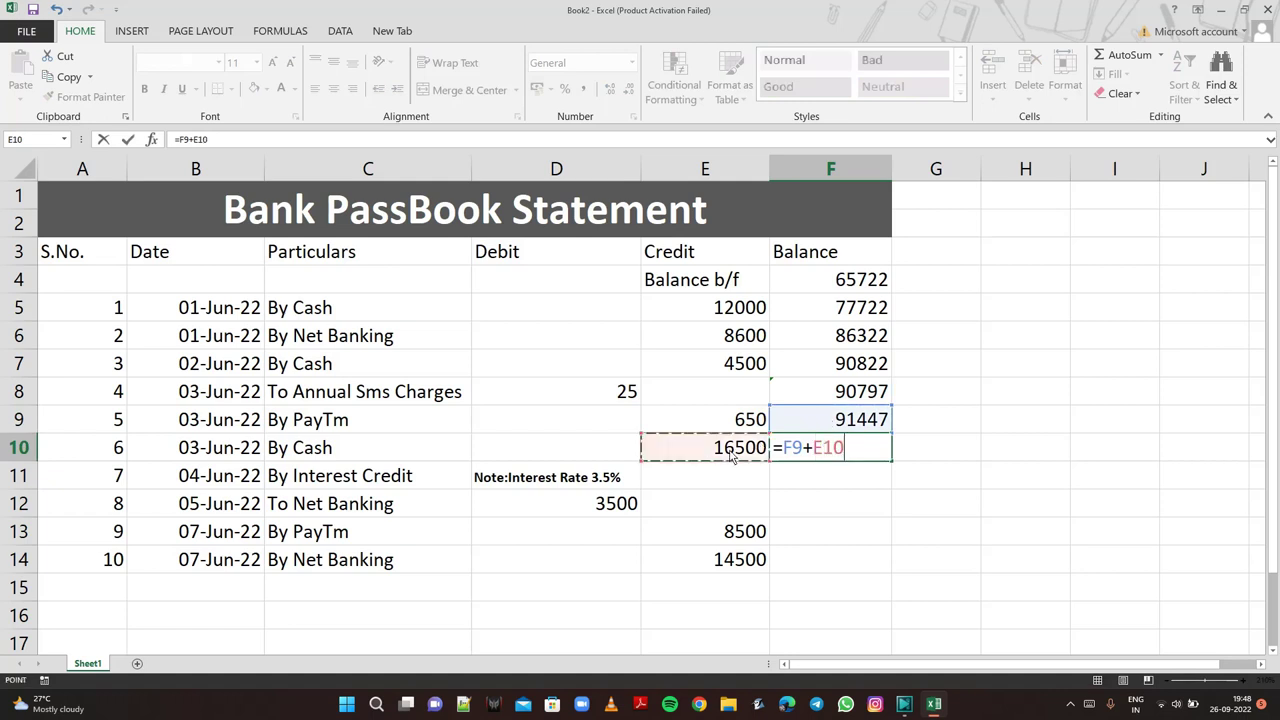
{"action": "key", "text": "Return"}
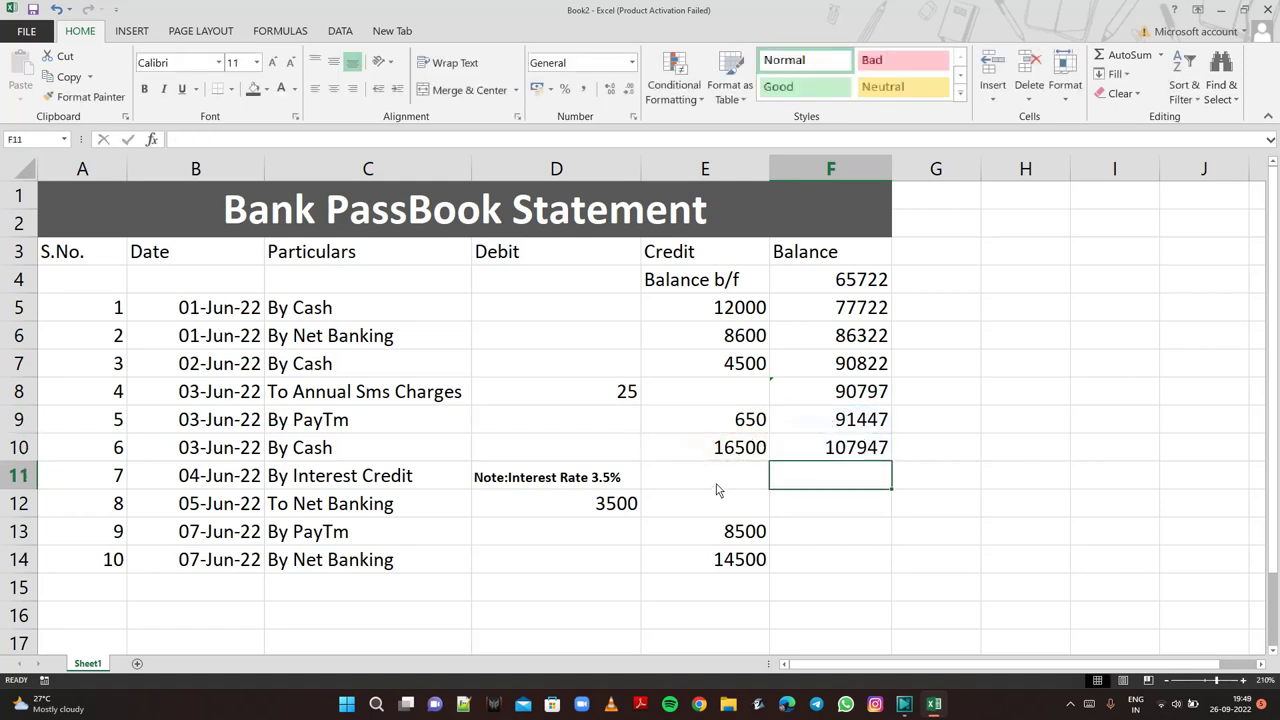
{"action": "left_click", "coordinate": [716, 485]}
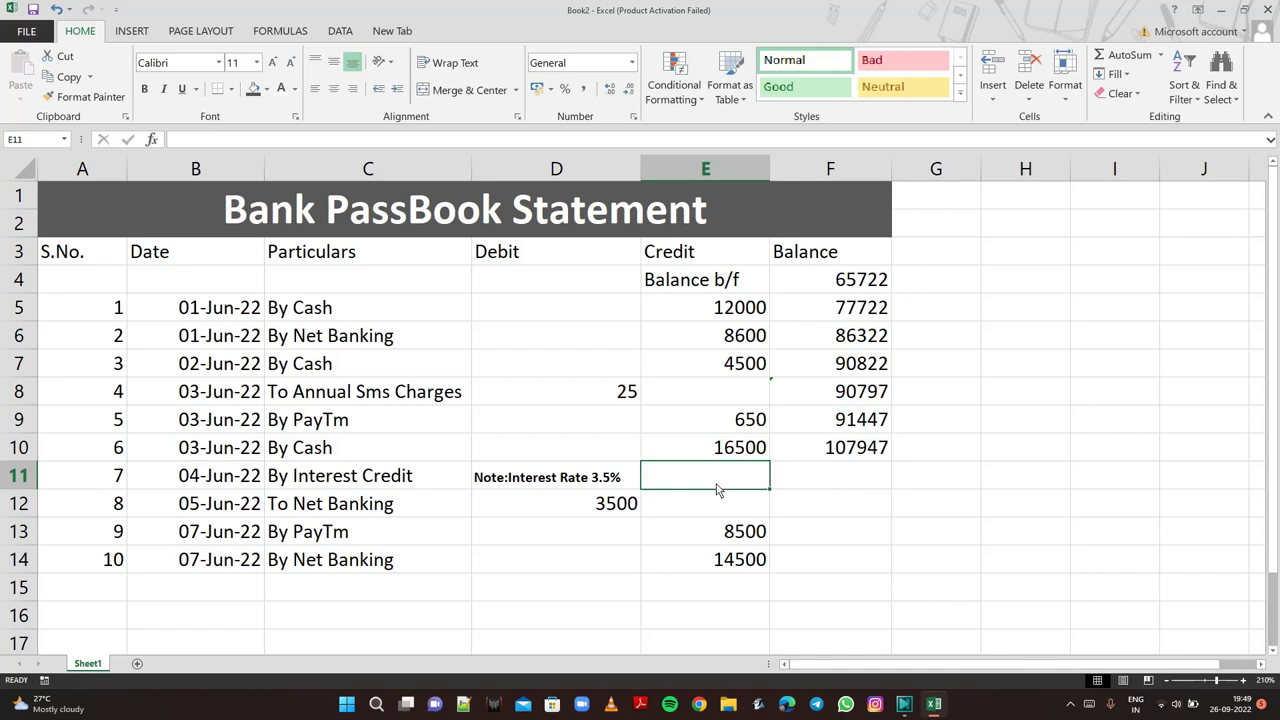
{"action": "type", "text": "="}
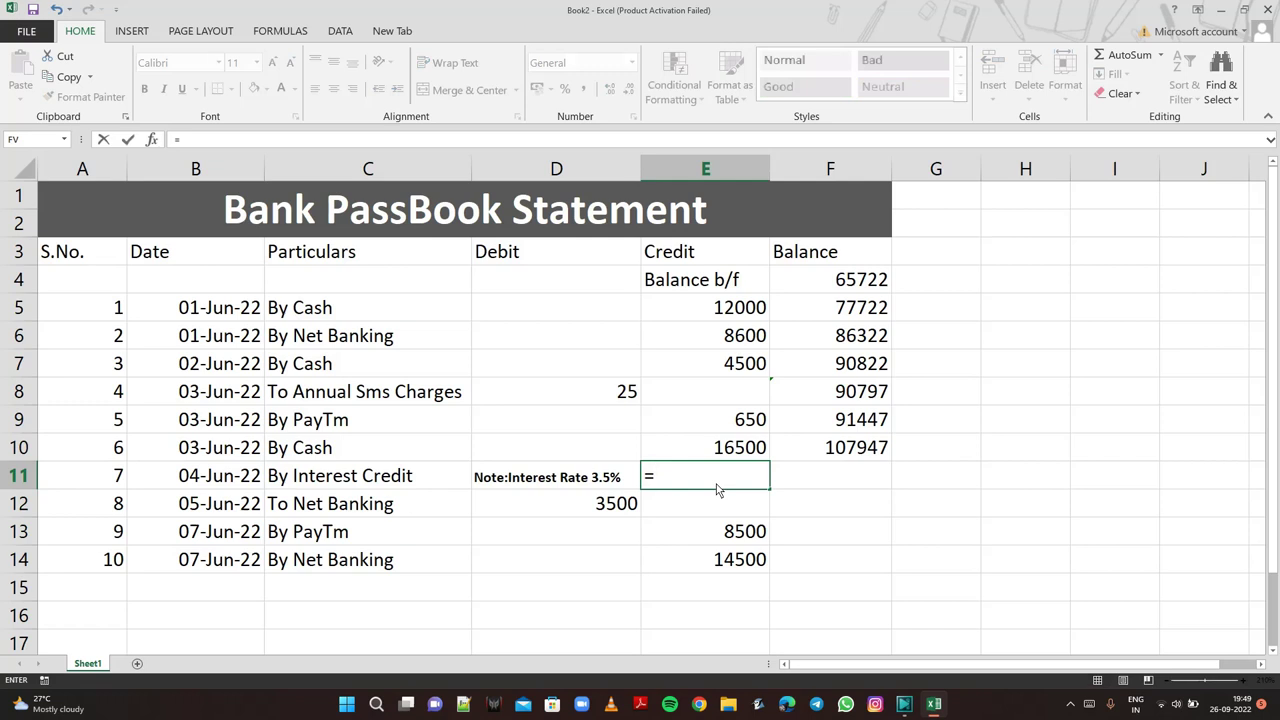
Complete E11's interest formula as =F10*3.5%/365.
{"action": "left_click", "coordinate": [822, 452]}
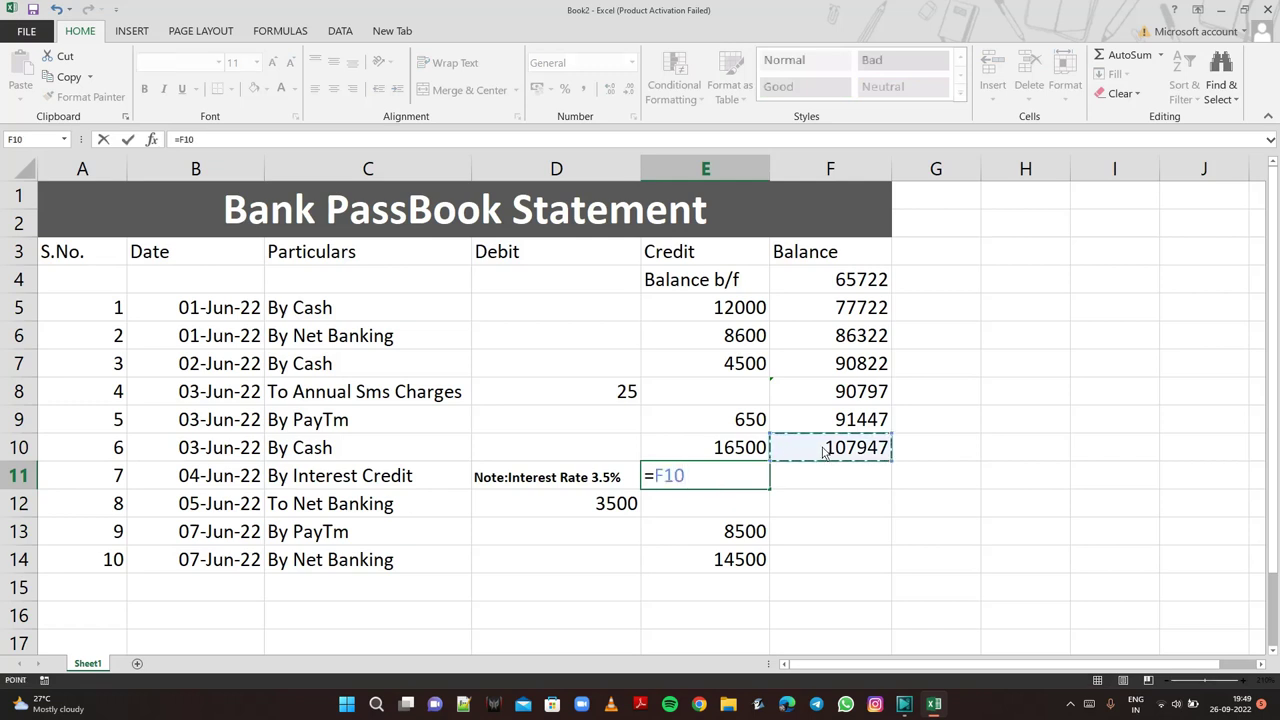
{"action": "type", "text": "*3"}
{"action": "type", "text": ".5"}
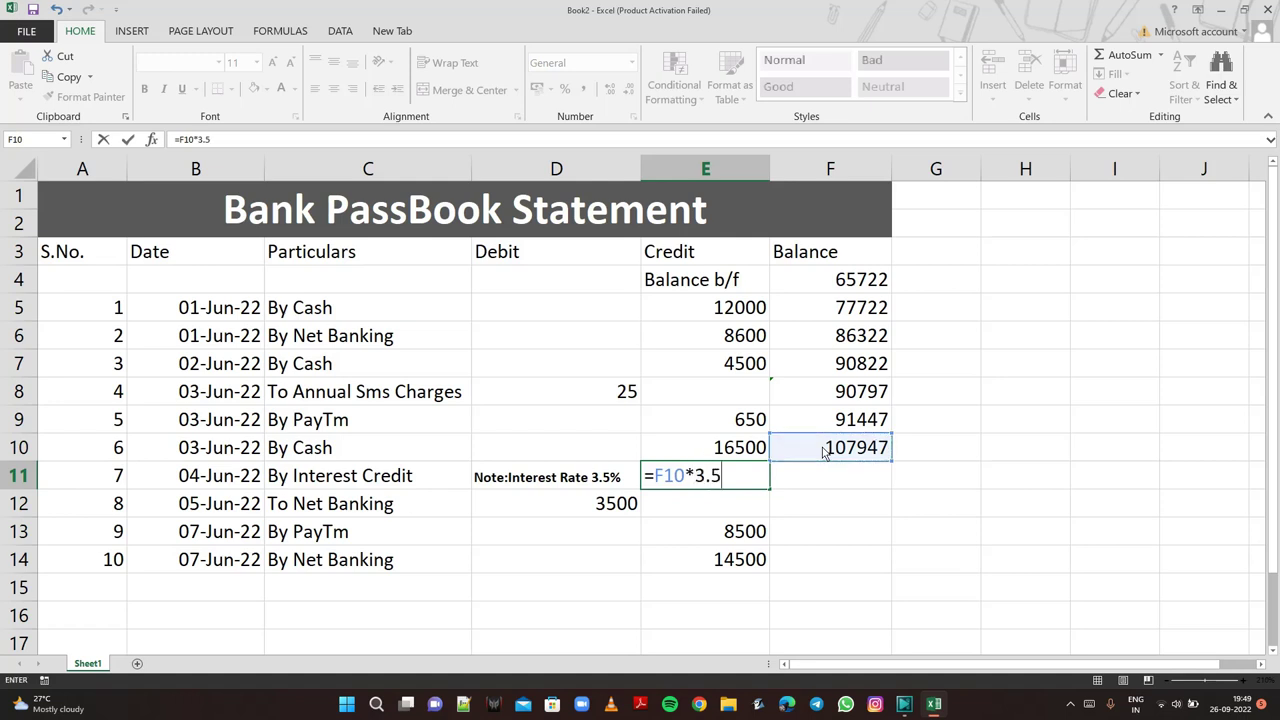
{"action": "type", "text": "%"}
{"action": "type", "text": "/"}
{"action": "type", "text": "365"}
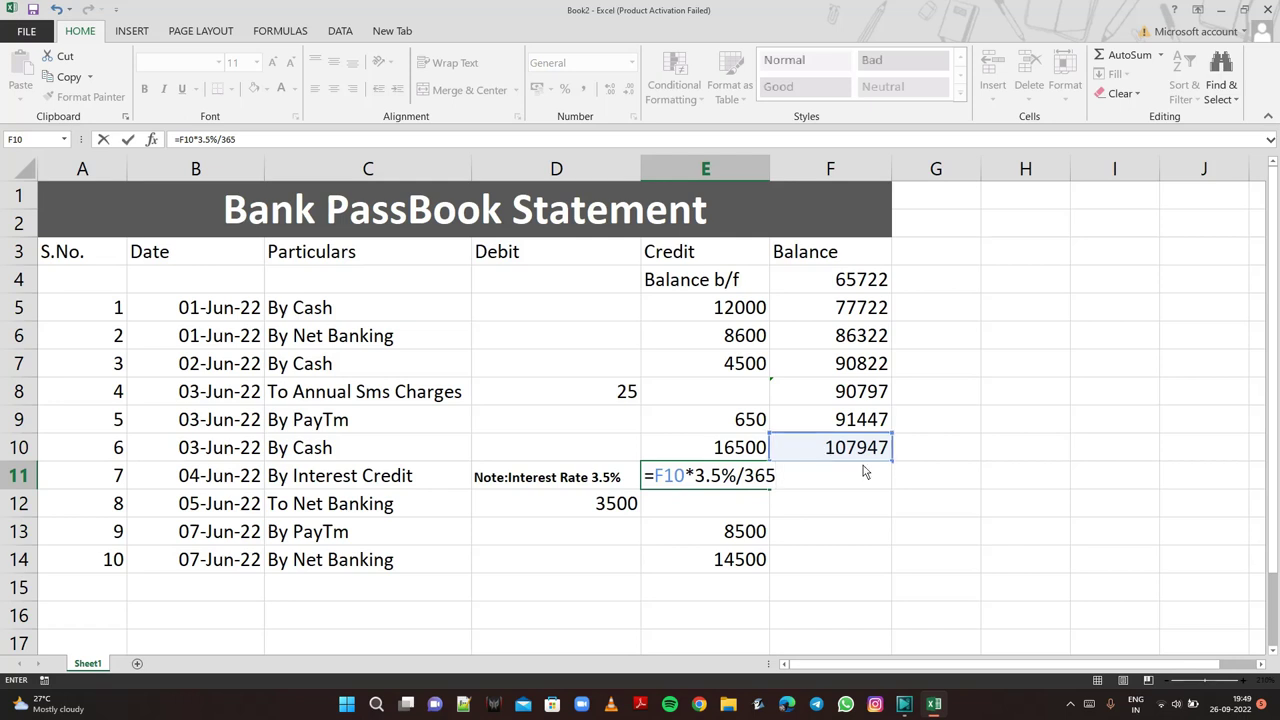
{"action": "key", "text": "Return"}
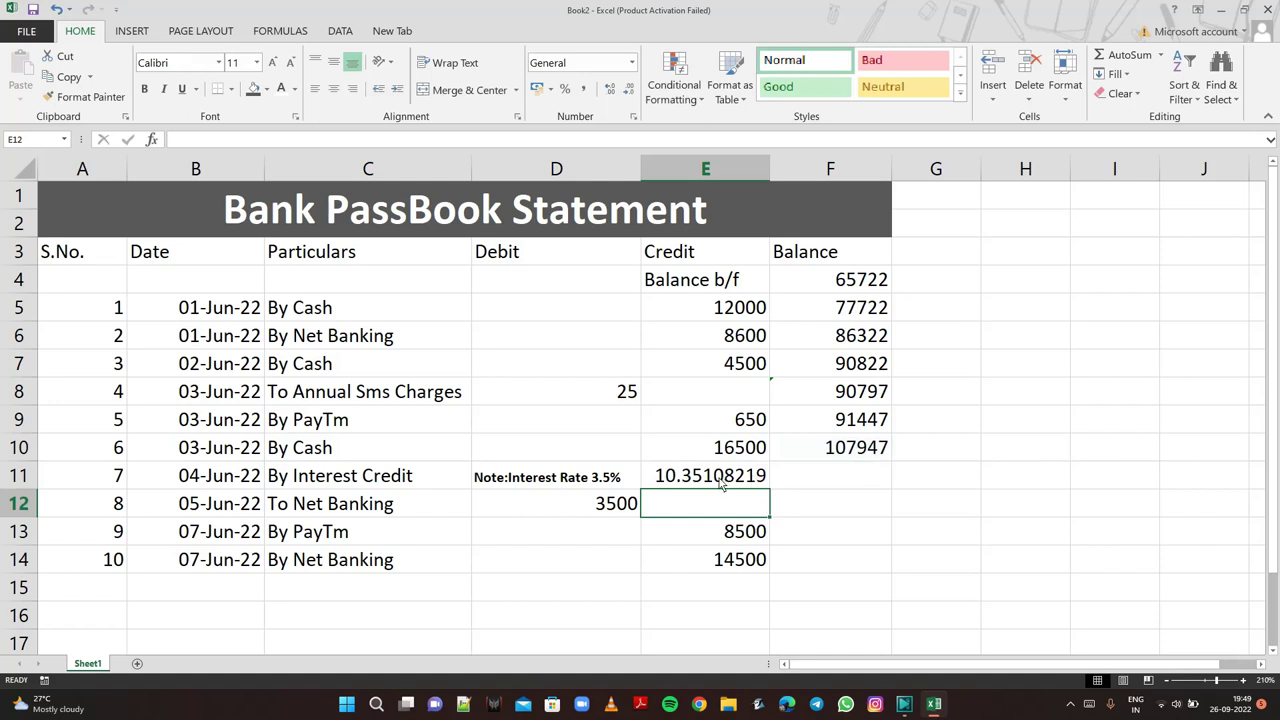
Widen column E and reduce E11's decimal places so it shows 10.35.
{"action": "left_click", "coordinate": [724, 484]}
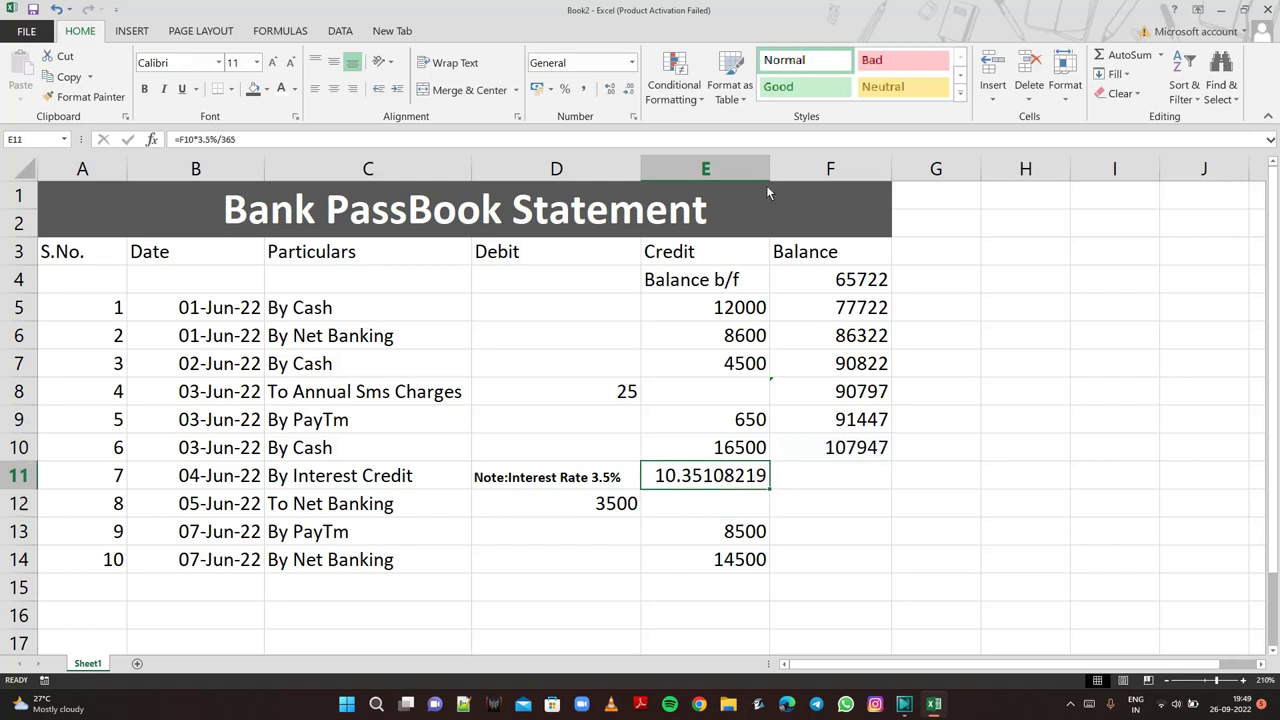
{"action": "left_click_drag", "start_coordinate": [770, 173], "coordinate": [781, 173]}
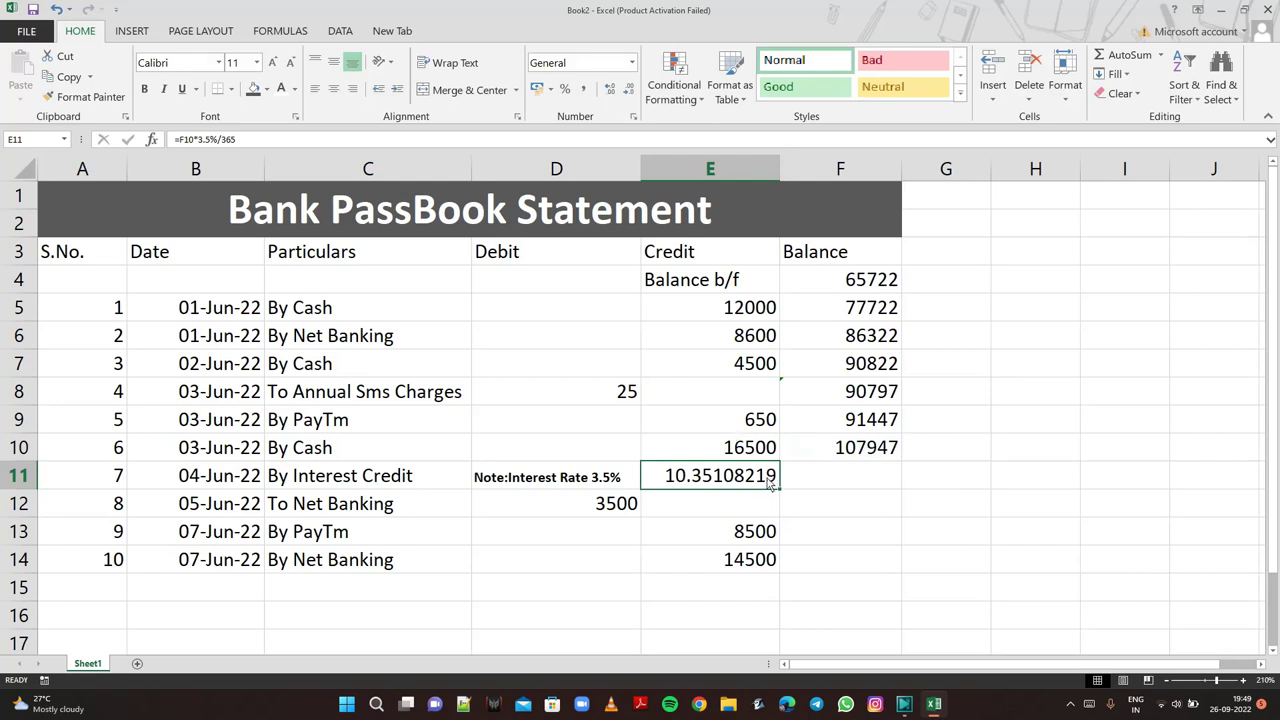
{"action": "left_click", "coordinate": [629, 90]}
{"action": "left_click", "coordinate": [629, 90]}
{"action": "left_click", "coordinate": [630, 91]}
{"action": "left_click", "coordinate": [630, 91]}
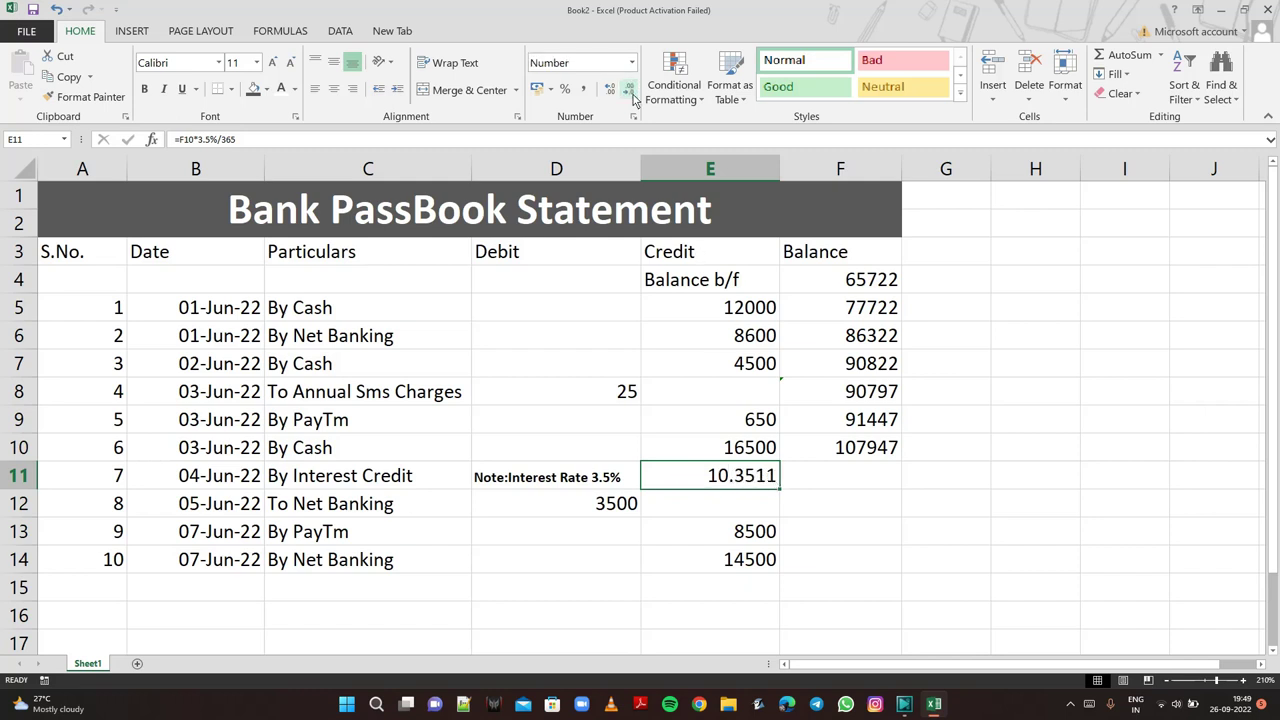
{"action": "left_click", "coordinate": [630, 91]}
{"action": "left_click", "coordinate": [630, 91]}
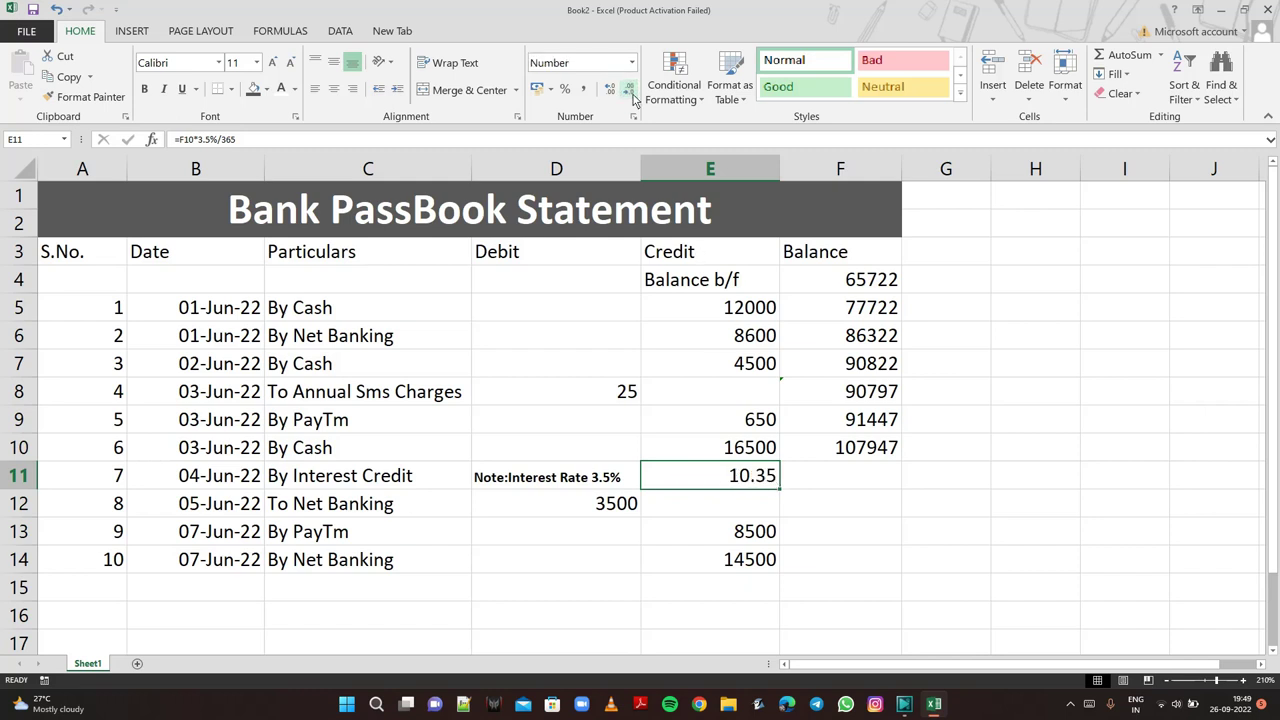
{"action": "left_click", "coordinate": [962, 419]}
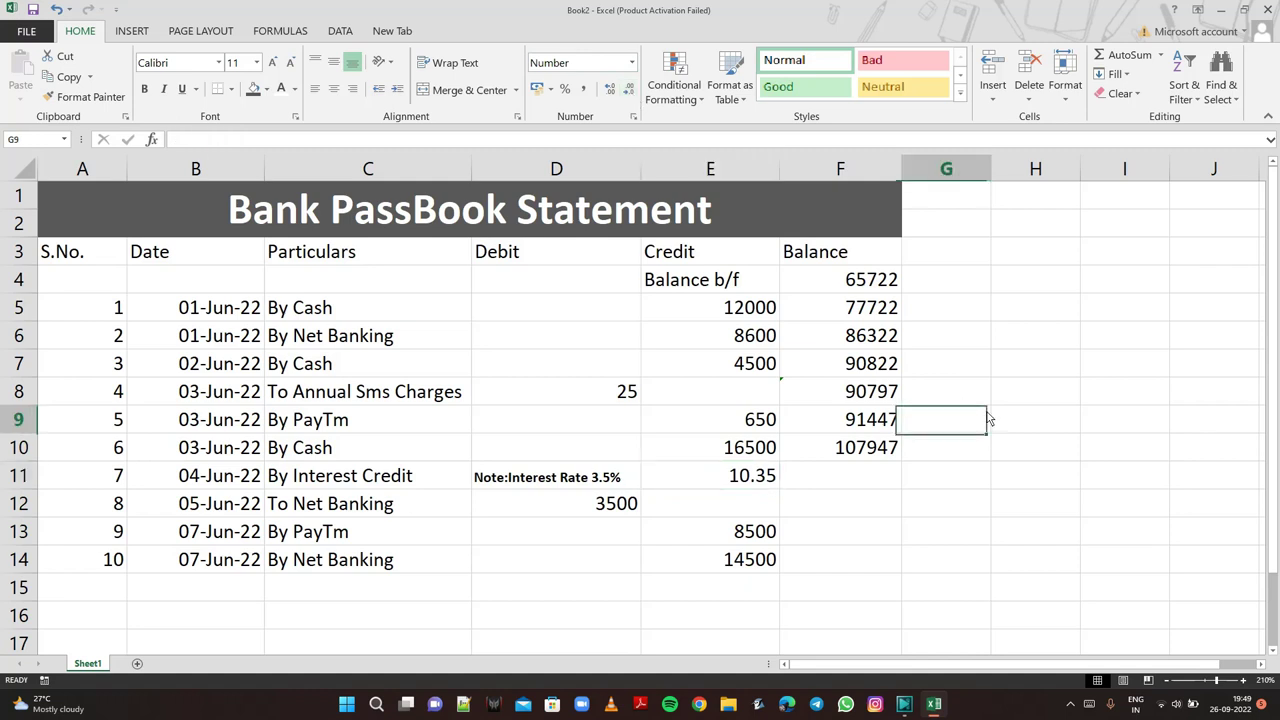
{"action": "left_click", "coordinate": [843, 484]}
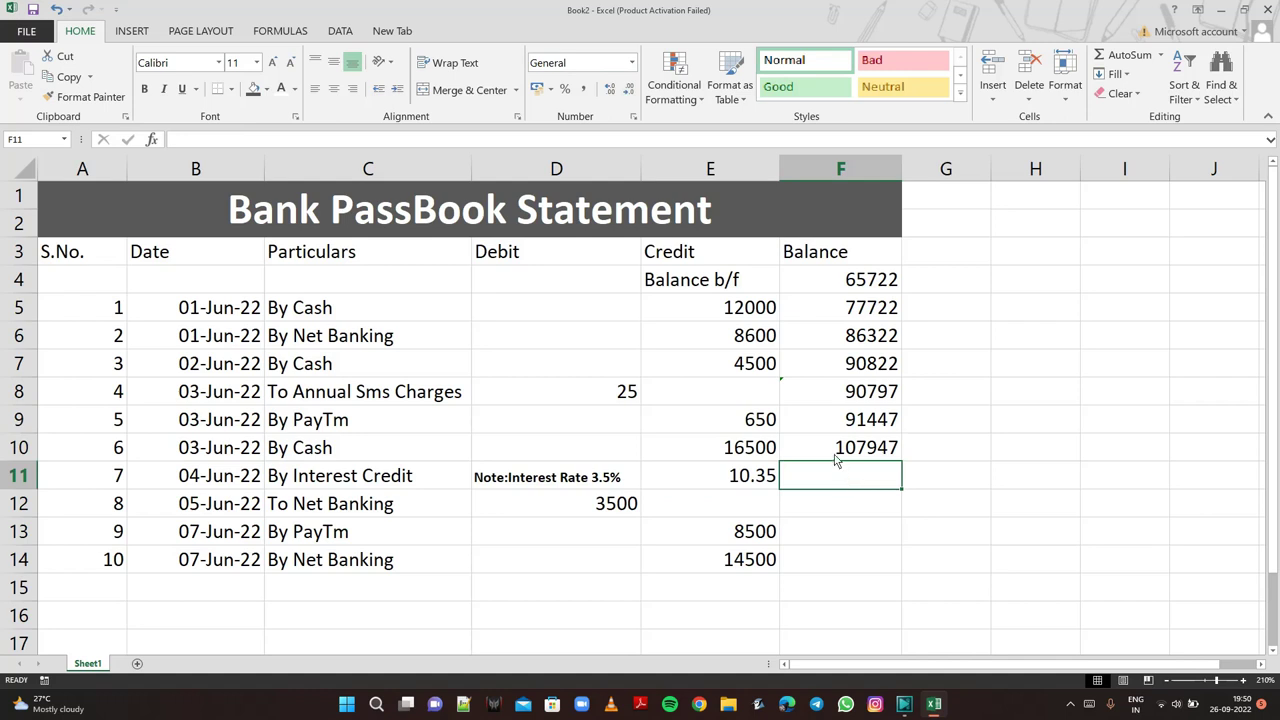
Enter =F10+E11 in F11 and =F11-D12 in F12, giving 107957.35 and 104457.35.
{"action": "type", "text": "="}
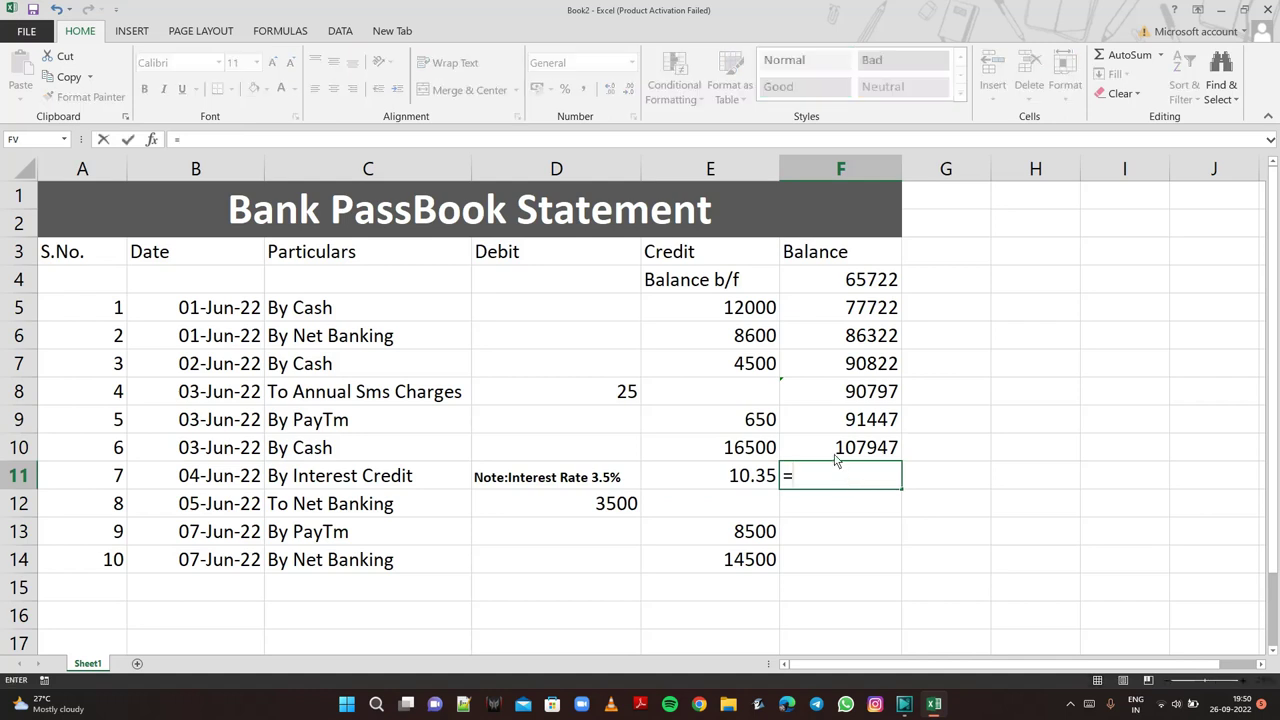
{"action": "left_click", "coordinate": [837, 459]}
{"action": "type", "text": "+"}
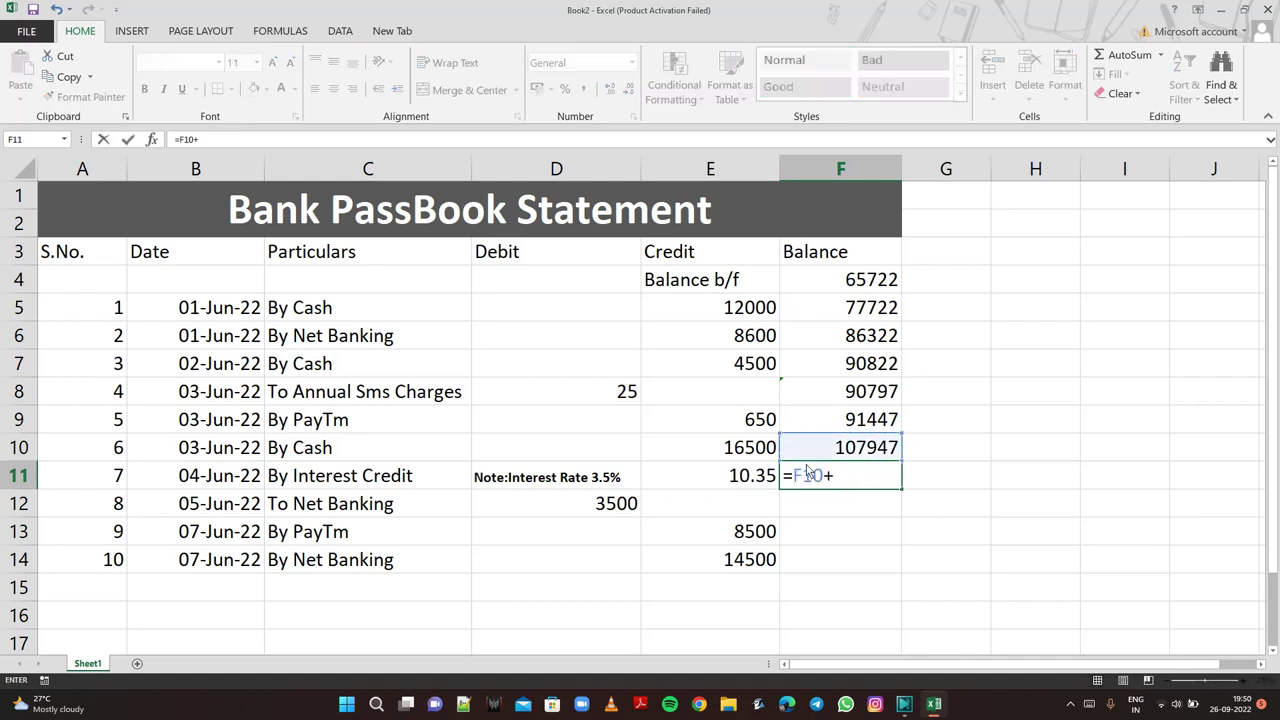
{"action": "left_click", "coordinate": [745, 487]}
{"action": "key", "text": "Return"}
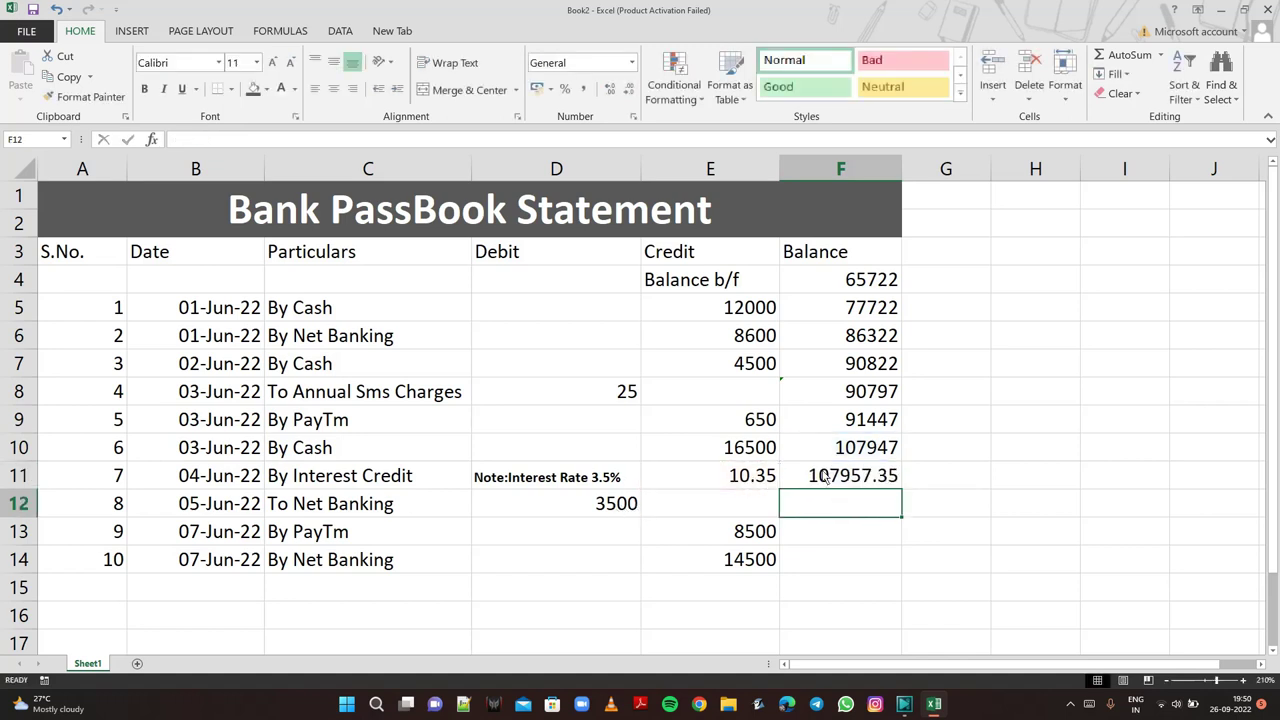
{"action": "type", "text": "="}
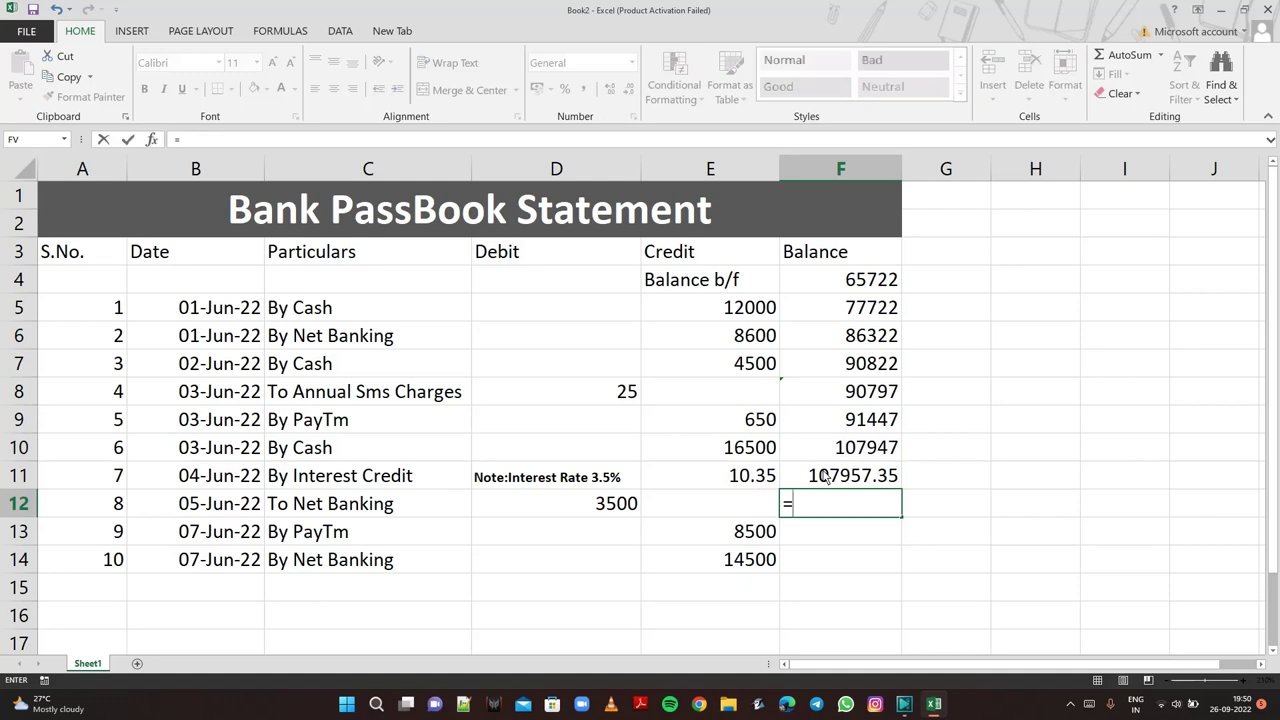
{"action": "left_click", "coordinate": [826, 478]}
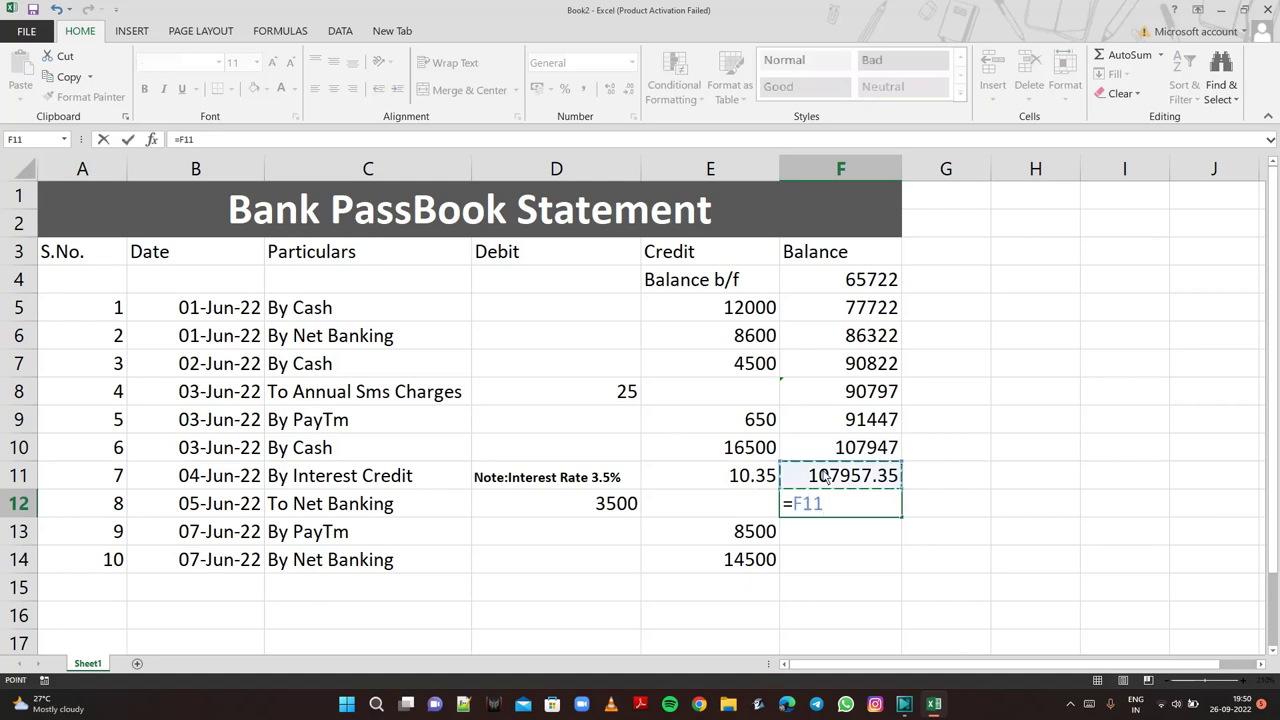
{"action": "type", "text": "-"}
{"action": "left_click", "coordinate": [604, 506]}
{"action": "key", "text": "Return"}
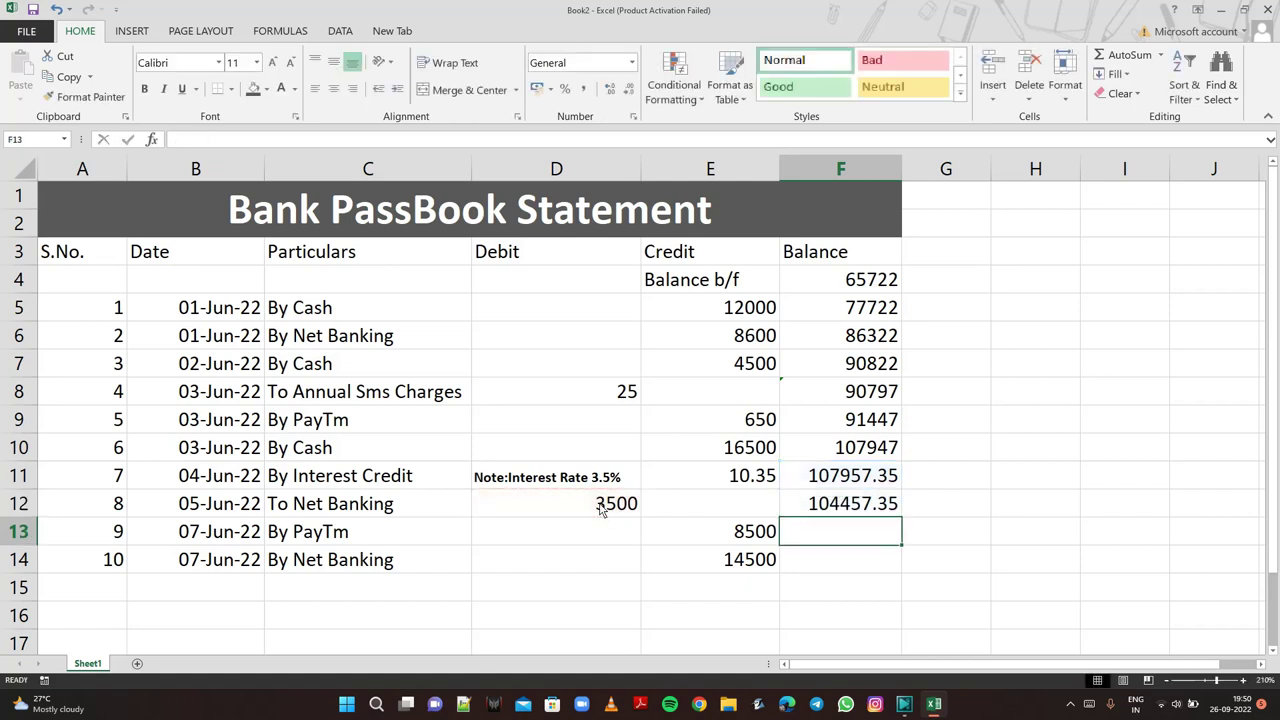
Enter =F12+E13 in F13 and =F13+E14 in F14, giving 112957.35 and 127457.35.
{"action": "type", "text": "="}
{"action": "left_click", "coordinate": [813, 508]}
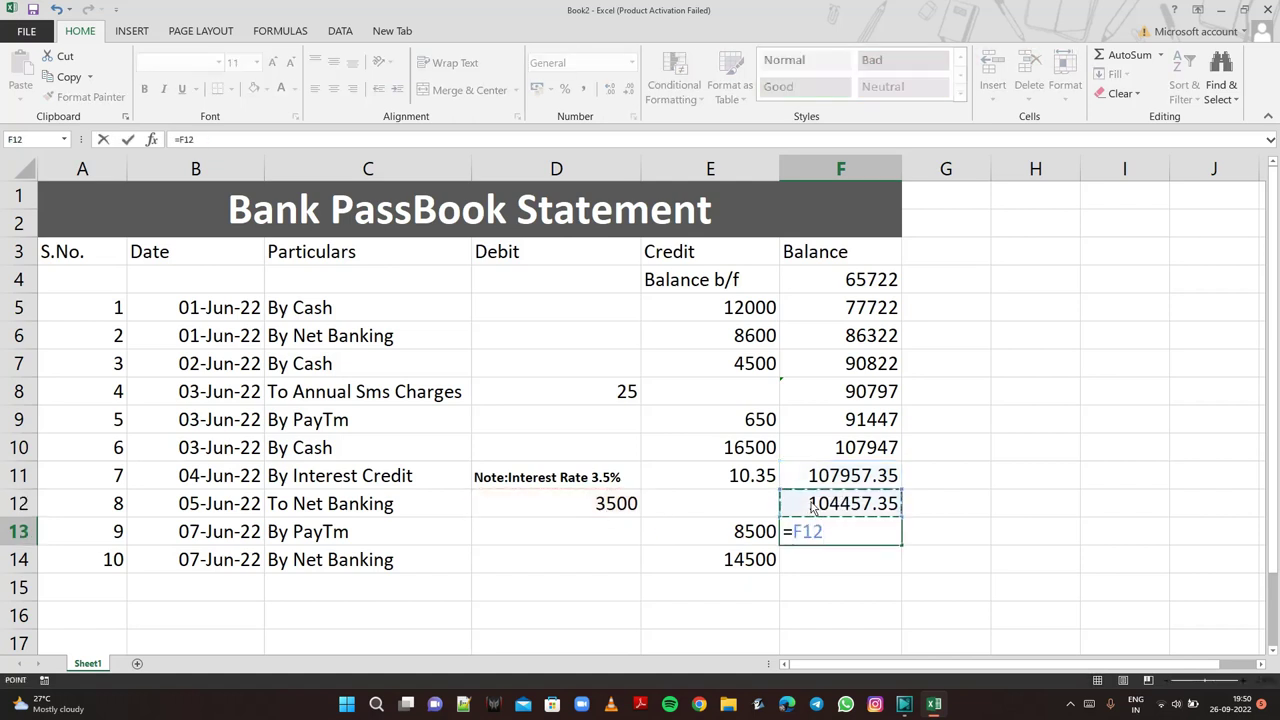
{"action": "type", "text": "+"}
{"action": "left_click", "coordinate": [735, 535]}
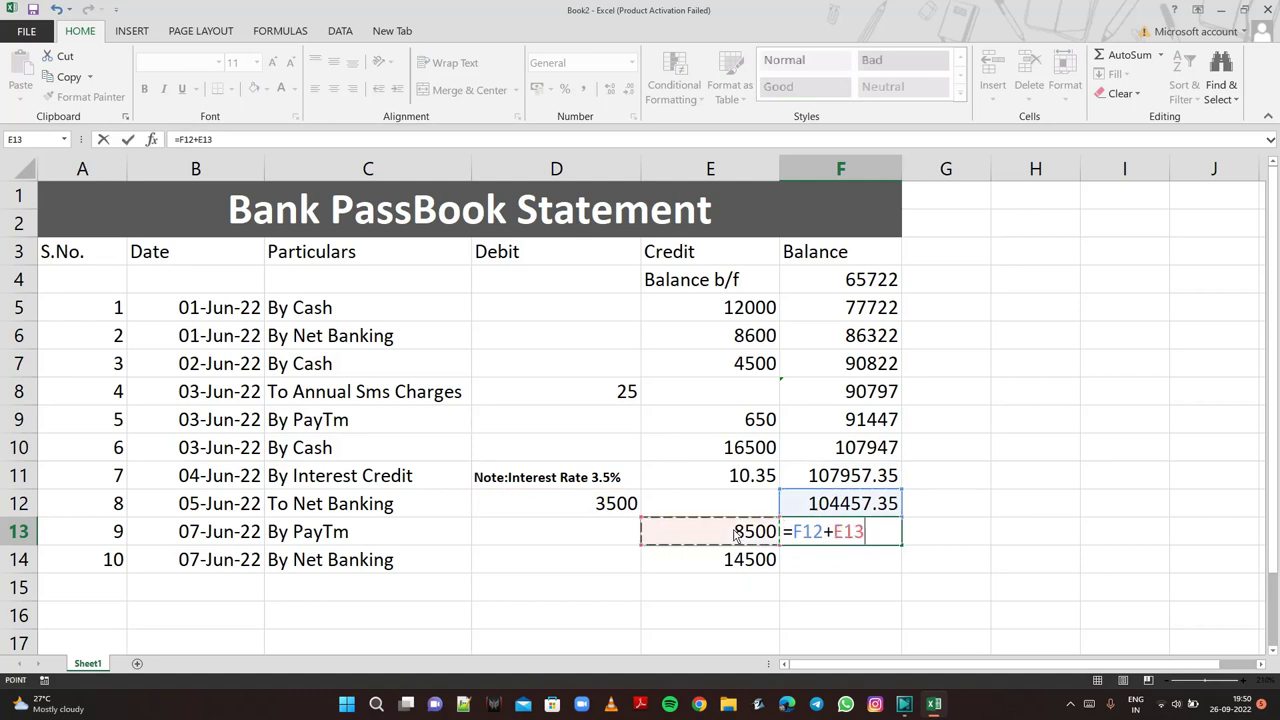
{"action": "key", "text": "Return"}
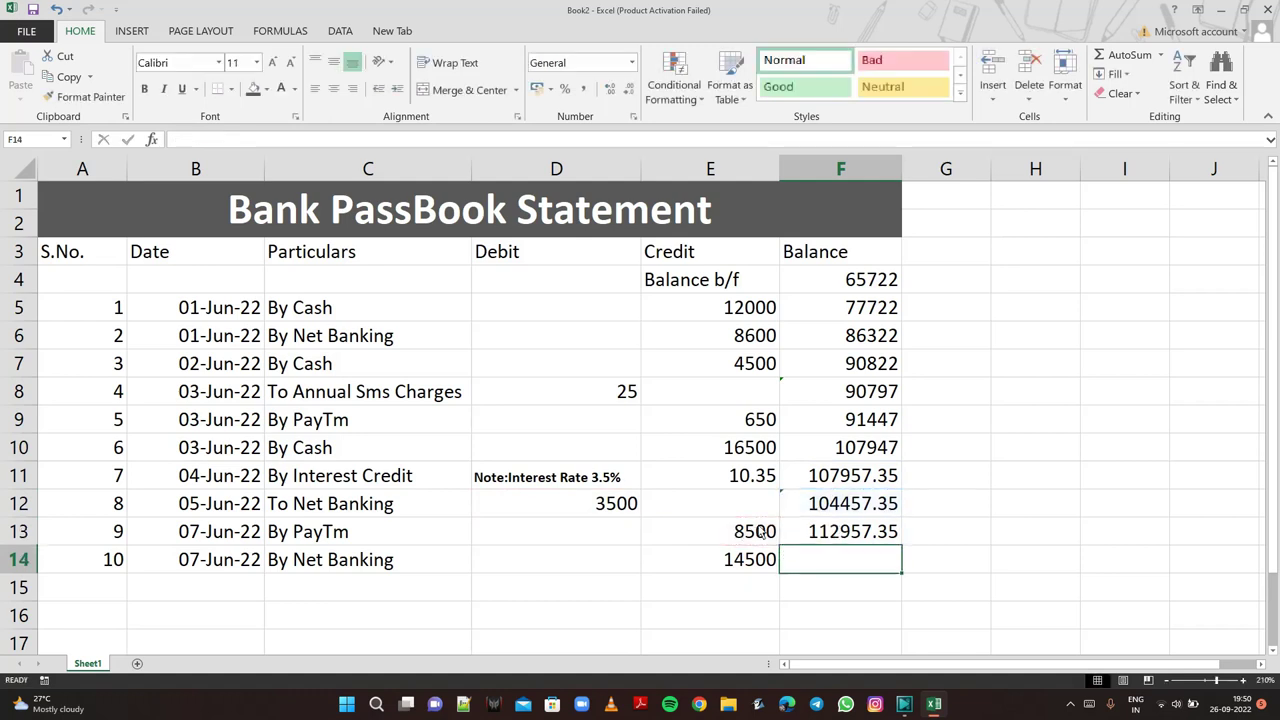
{"action": "type", "text": "="}
{"action": "left_click", "coordinate": [829, 537]}
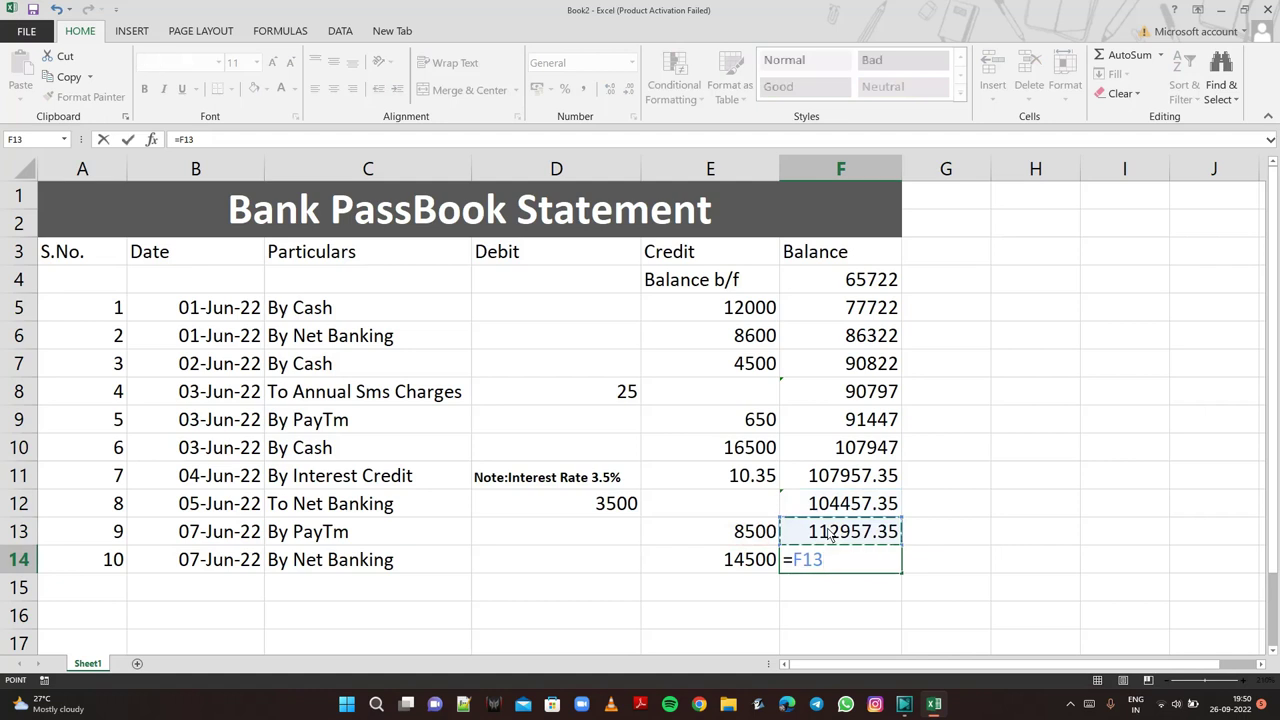
{"action": "type", "text": "+"}
{"action": "left_click", "coordinate": [752, 565]}
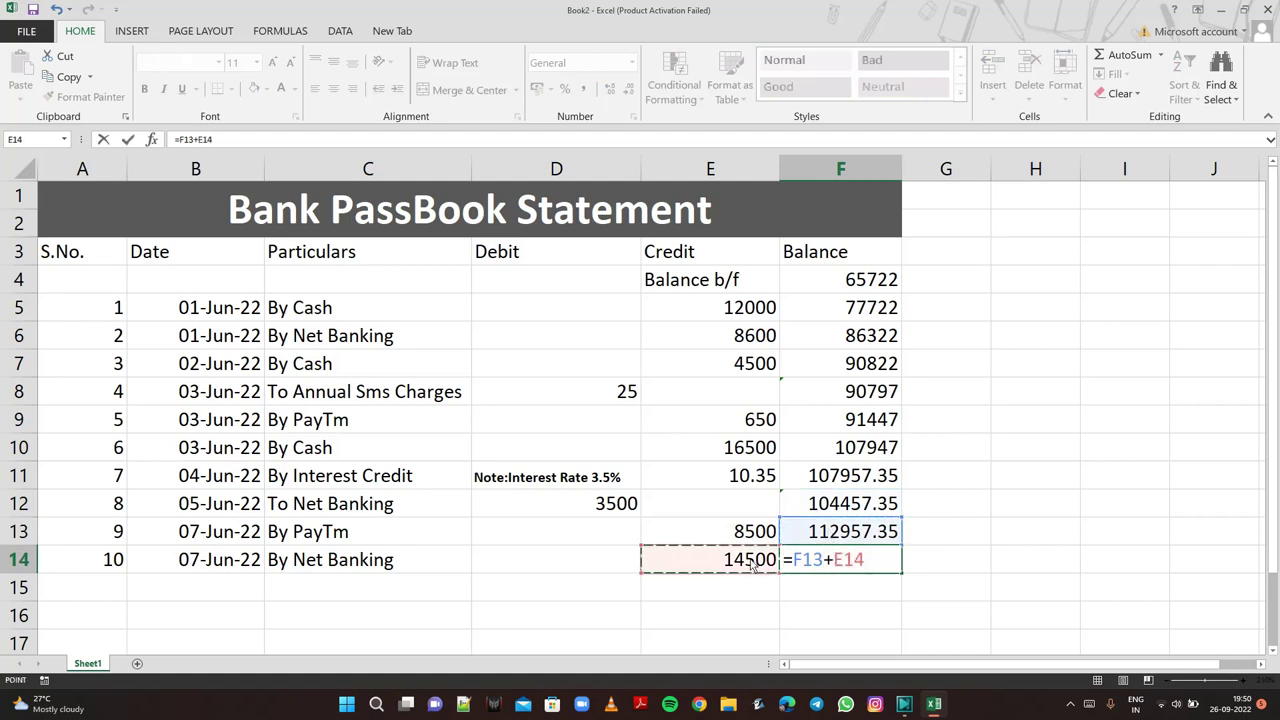
{"action": "key", "text": "Return"}
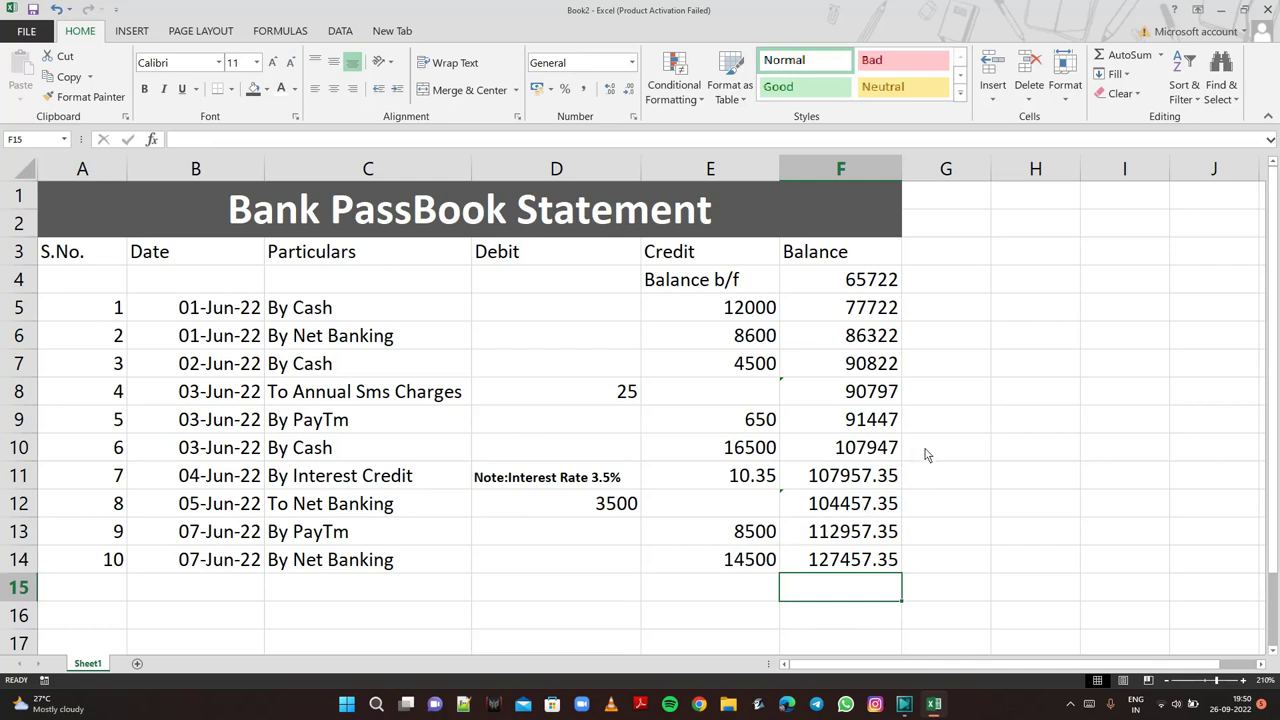
Give the header row A3:F3 a black fill with yellow font.
{"action": "left_click_drag", "start_coordinate": [84, 256], "coordinate": [812, 256]}
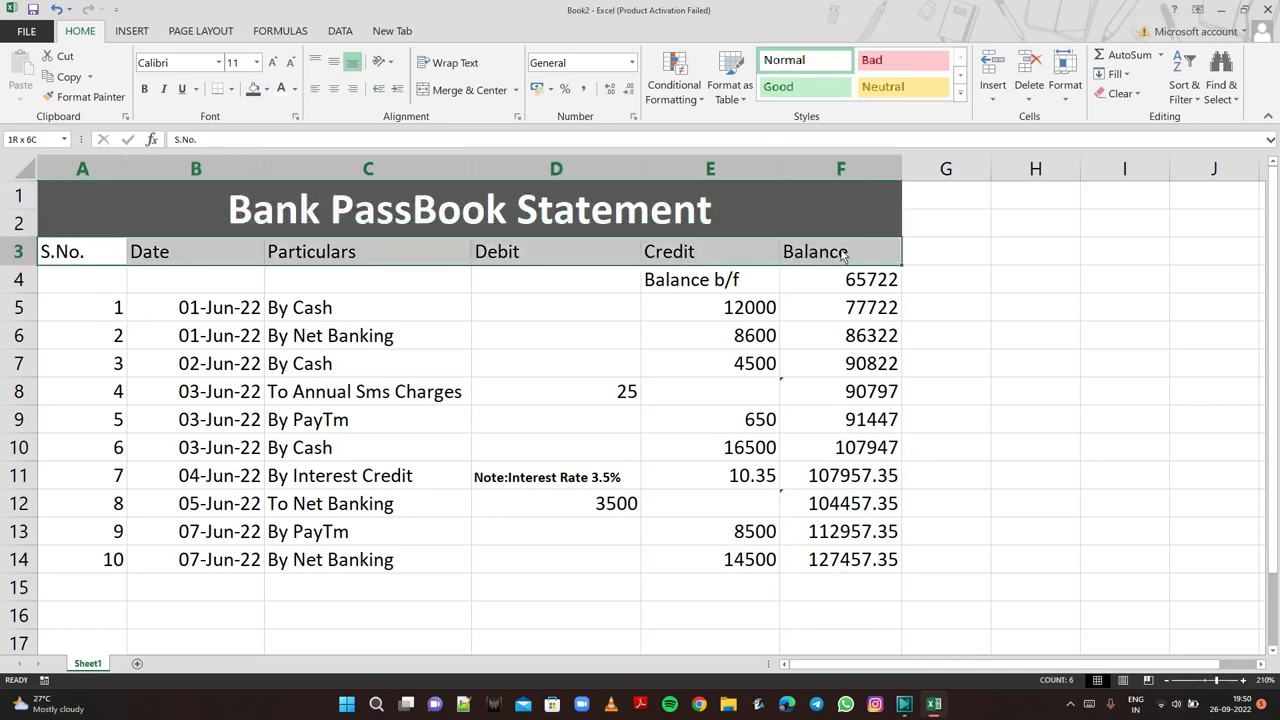
{"action": "left_click", "coordinate": [267, 89]}
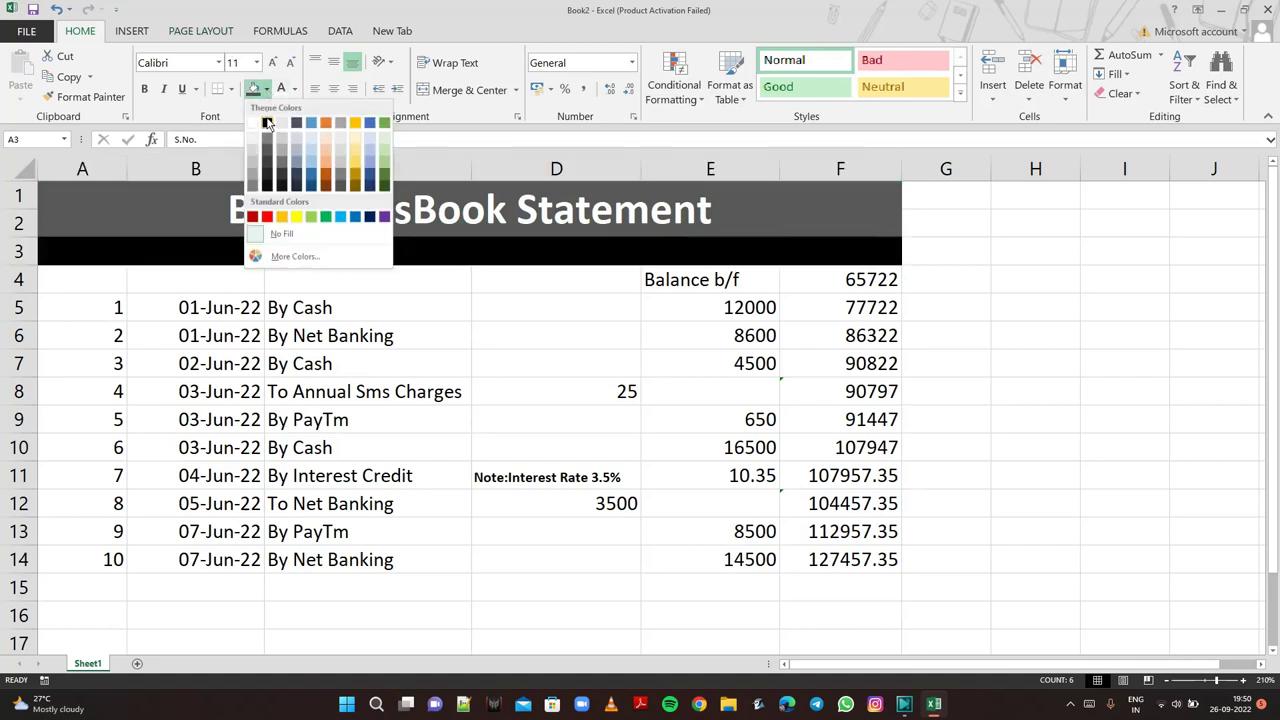
{"action": "left_click", "coordinate": [272, 127]}
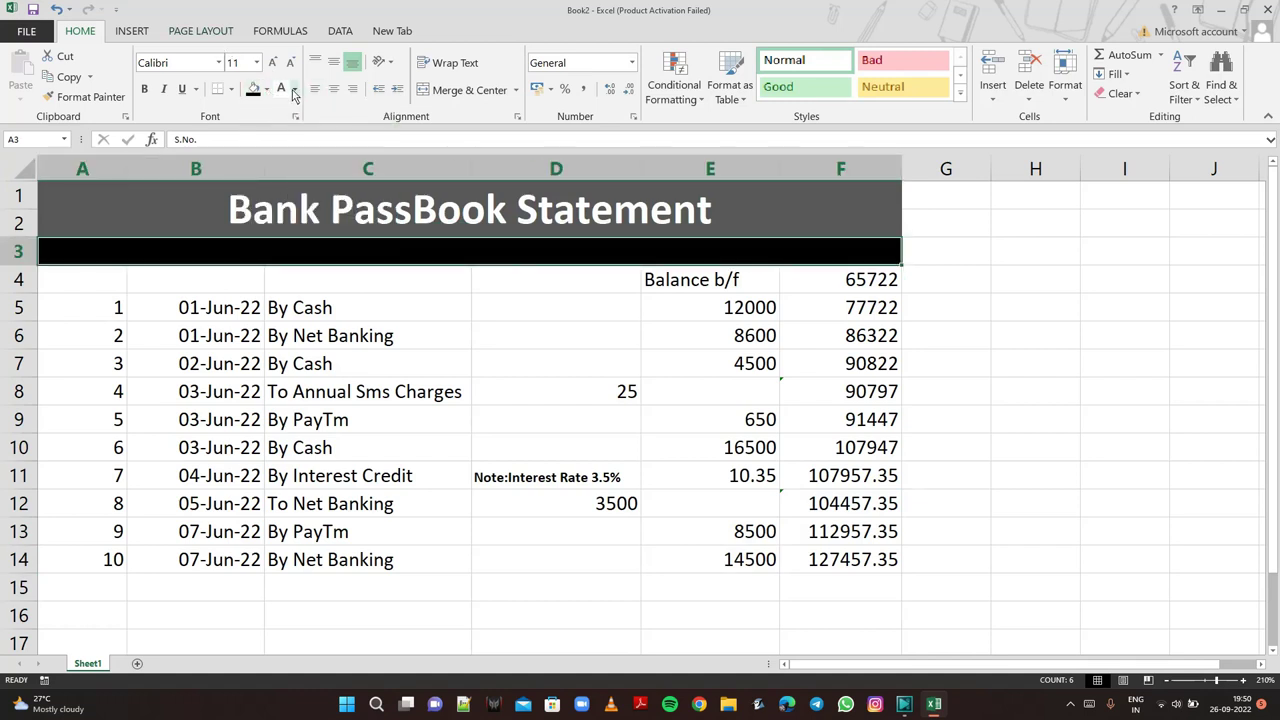
{"action": "left_click", "coordinate": [294, 89]}
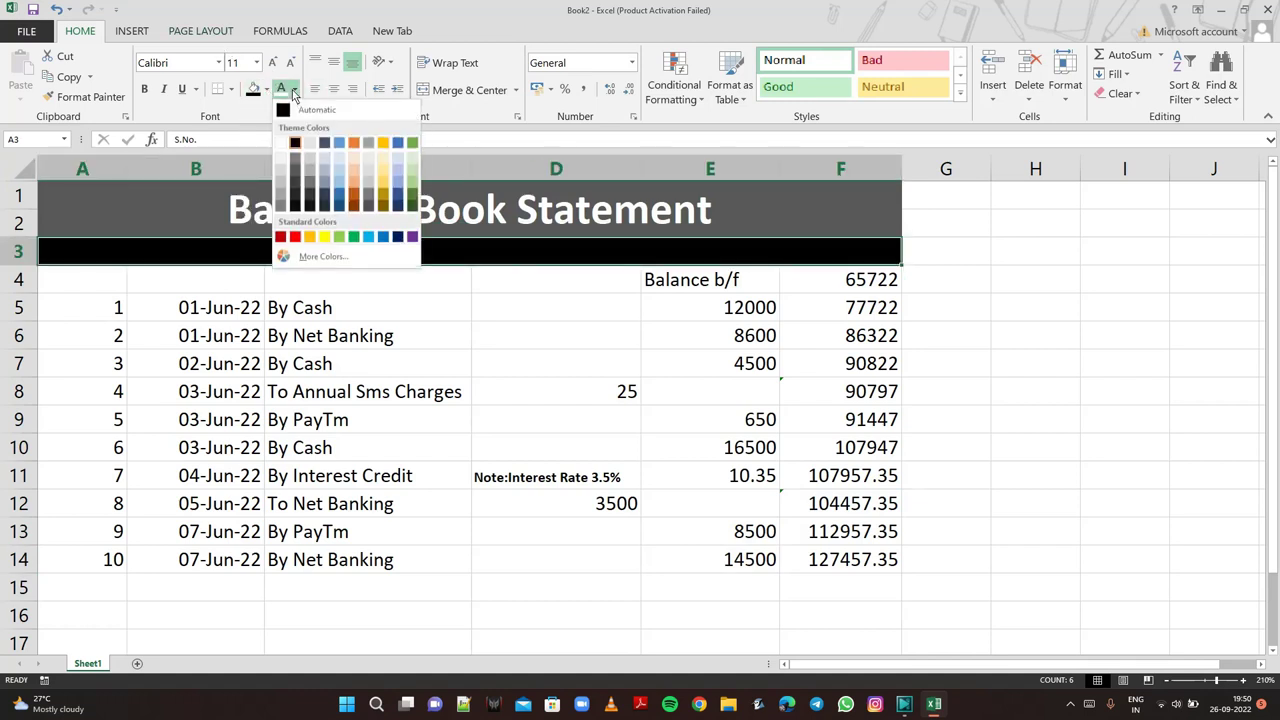
{"action": "left_click", "coordinate": [324, 236]}
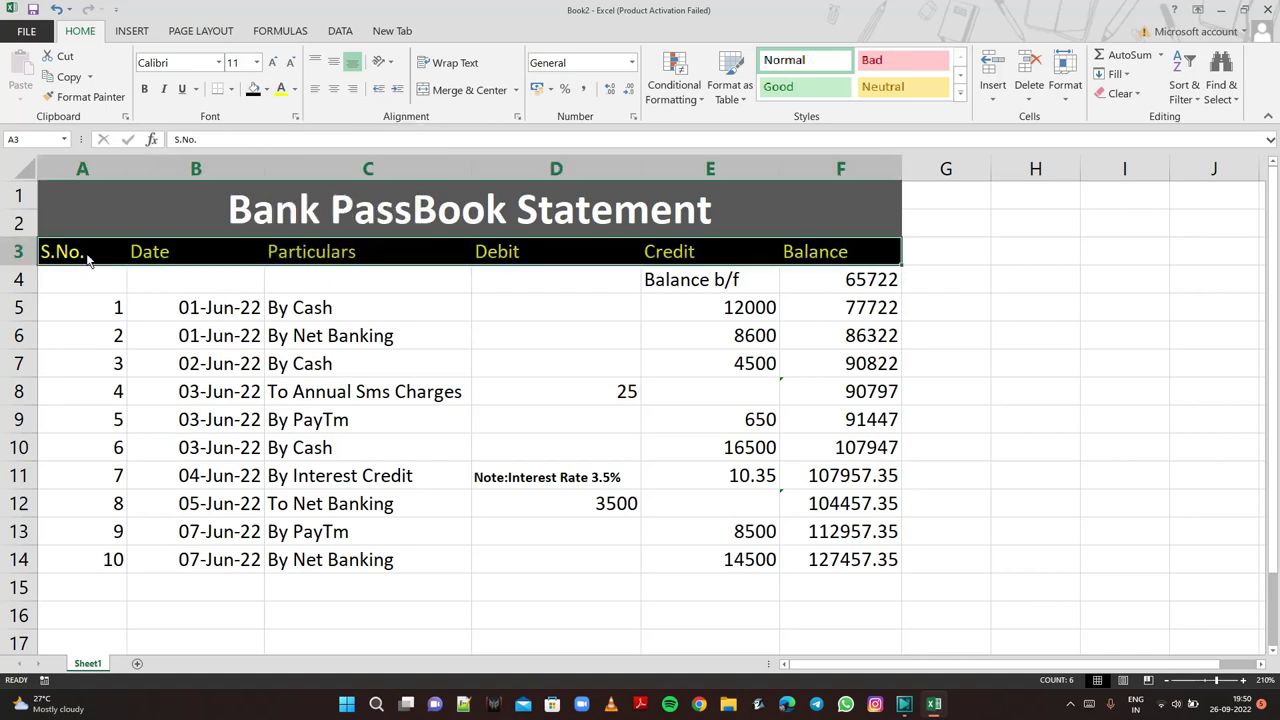
Apply All Borders to the statement table A3:F14.
{"action": "mouse_move", "coordinate": [88, 258]}
{"action": "left_mouse_down"}
{"action": "mouse_move", "coordinate": [567, 525]}
{"action": "mouse_move", "coordinate": [869, 576]}
{"action": "left_mouse_up"}
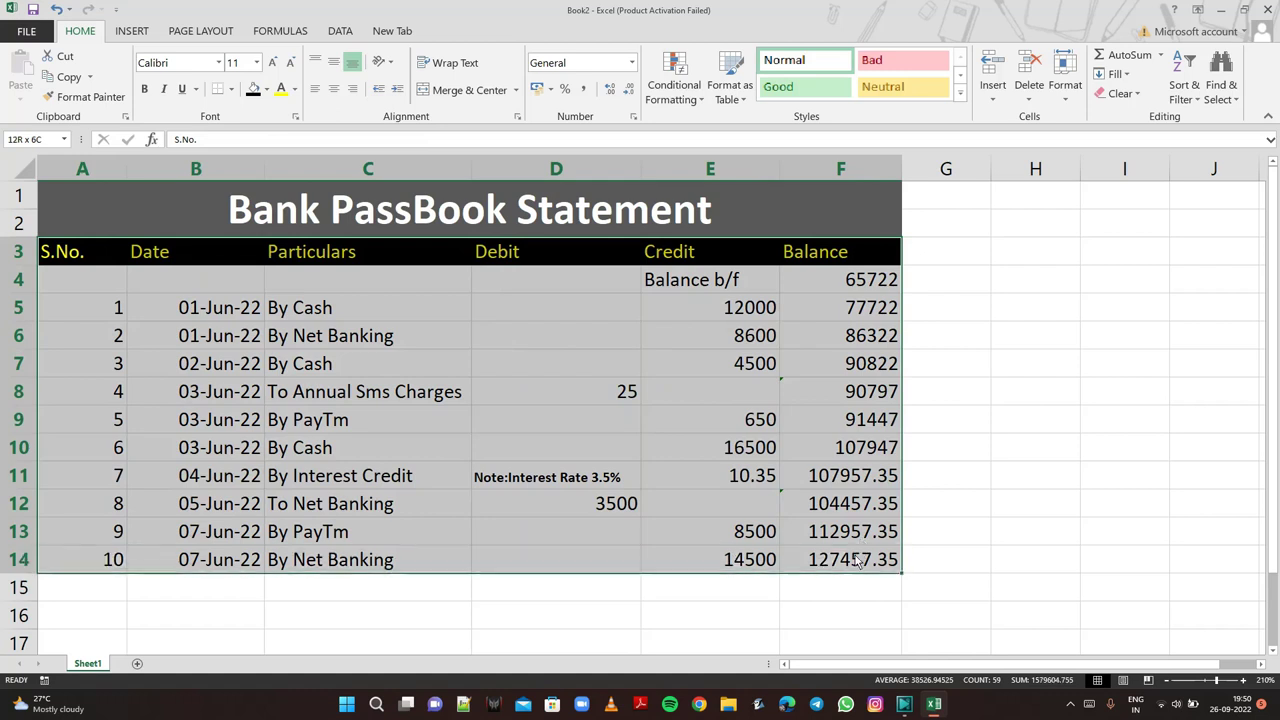
{"action": "left_click_drag", "start_coordinate": [869, 576], "coordinate": [858, 561]}
{"action": "left_click", "coordinate": [233, 91]}
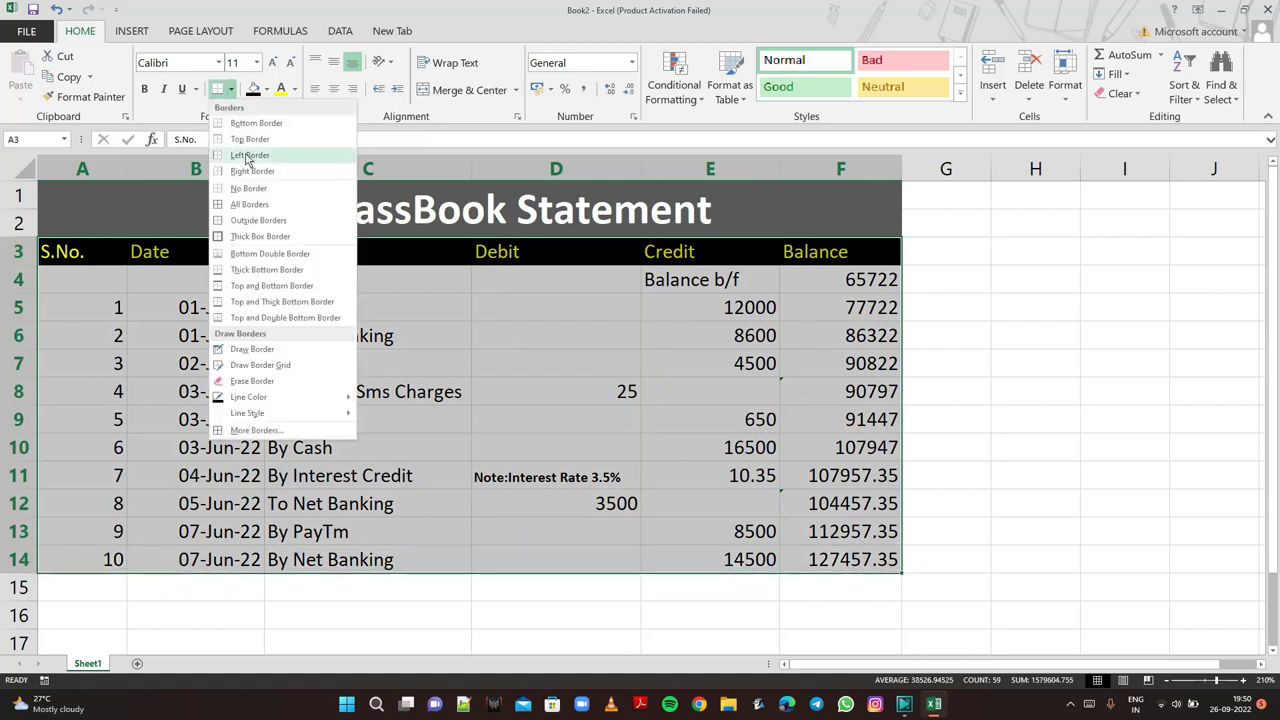
{"action": "left_click", "coordinate": [252, 205]}
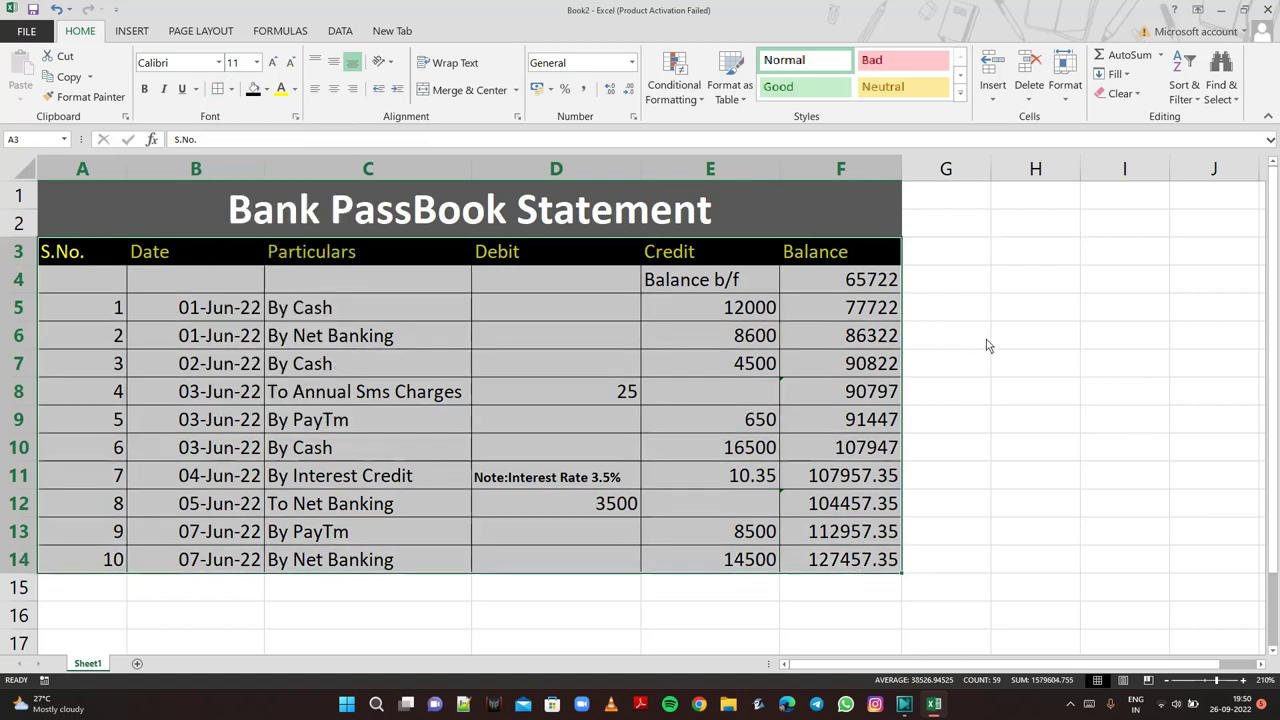
{"action": "left_click", "coordinate": [1048, 340]}
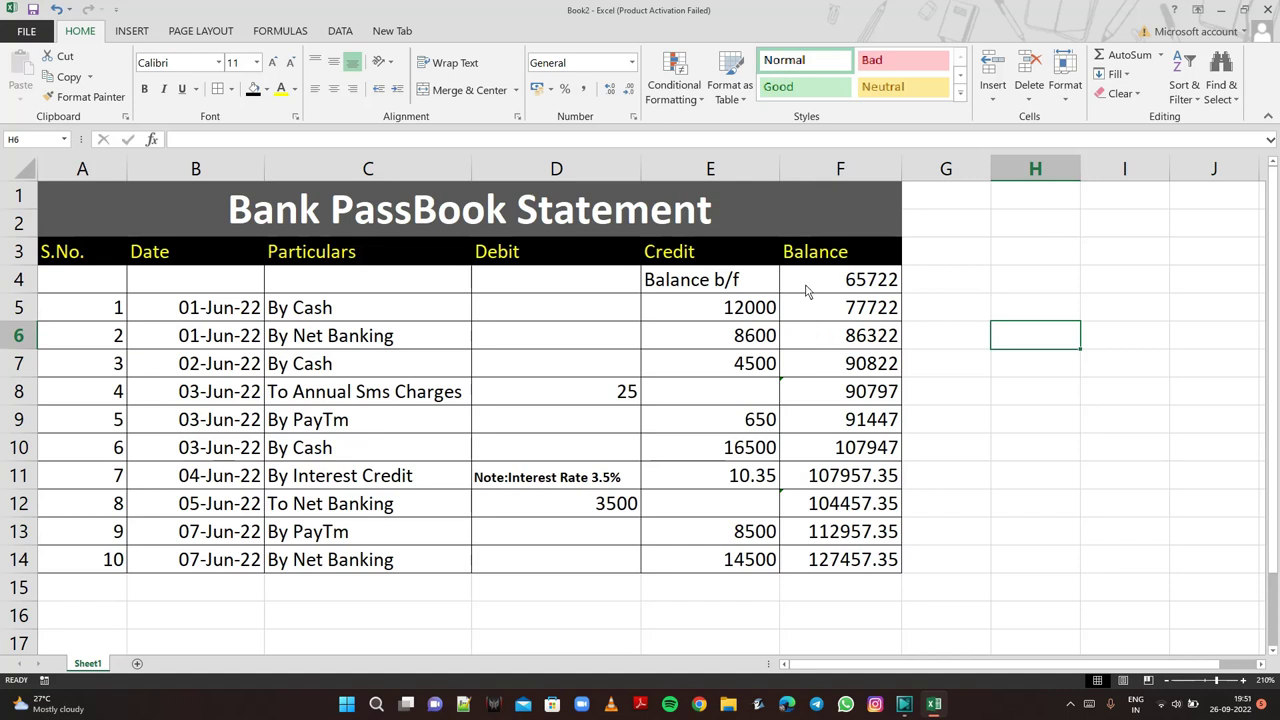
Apply Comma Style to the Credit E5:E14, Debit D5:D14 and Balance F4:F14 amounts.
{"action": "left_click_drag", "start_coordinate": [807, 289], "coordinate": [826, 399]}
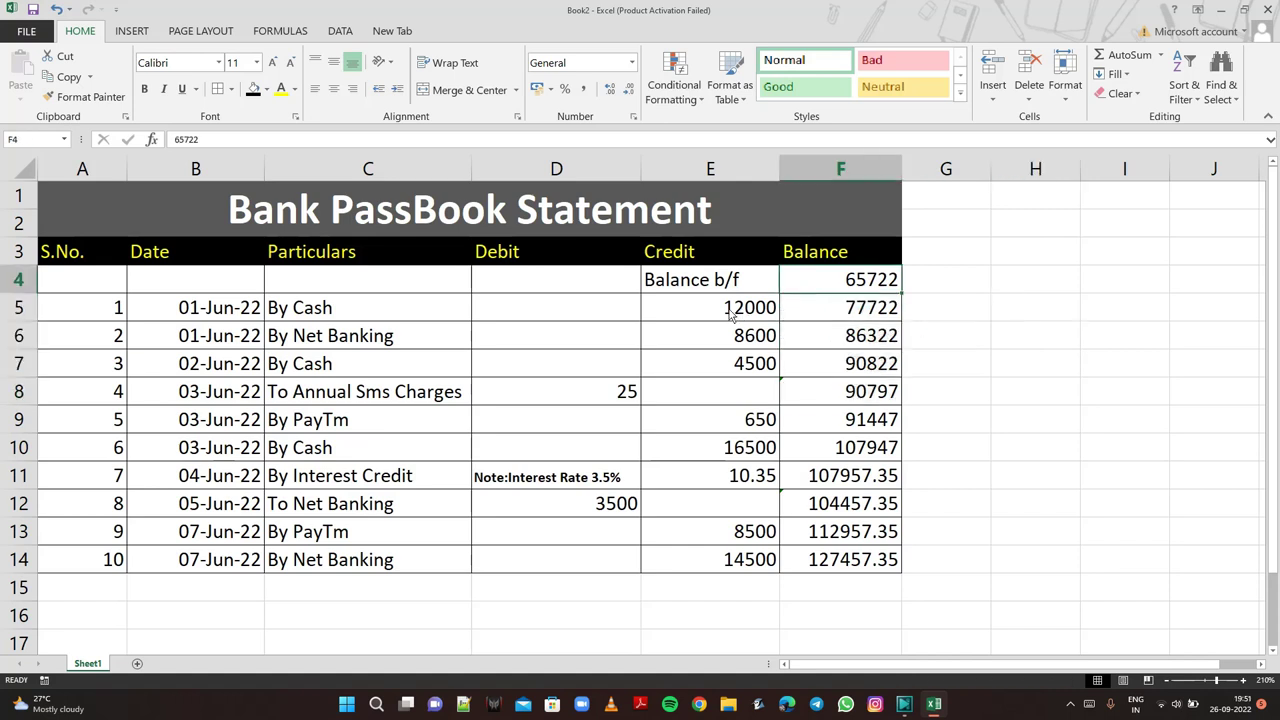
{"action": "left_click_drag", "start_coordinate": [690, 312], "coordinate": [730, 560]}
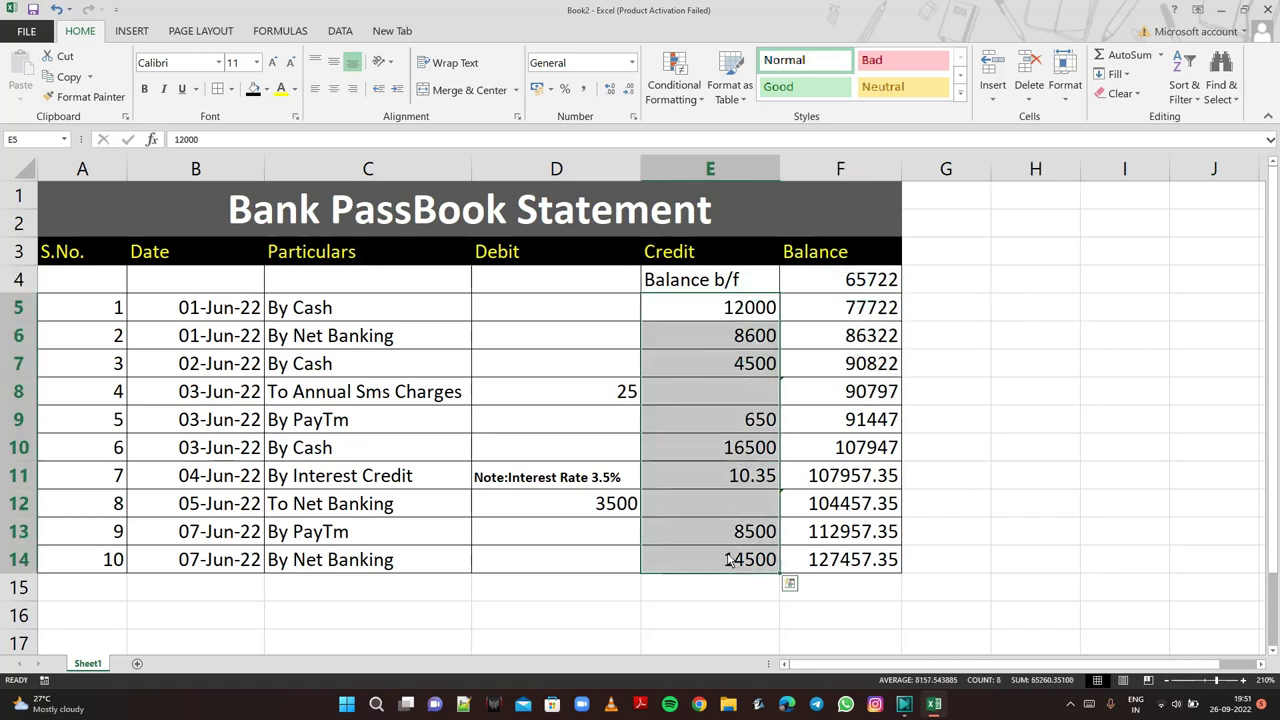
{"action": "left_click", "coordinate": [585, 92]}
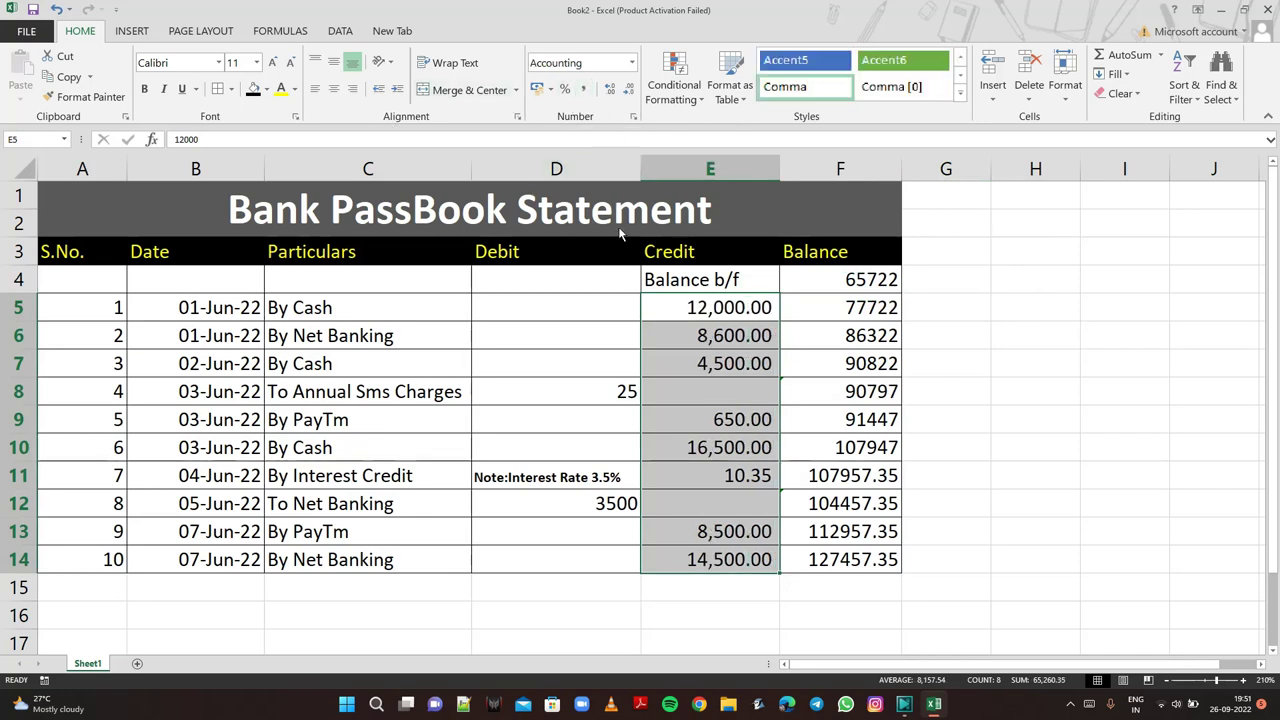
{"action": "left_click_drag", "start_coordinate": [547, 306], "coordinate": [603, 548]}
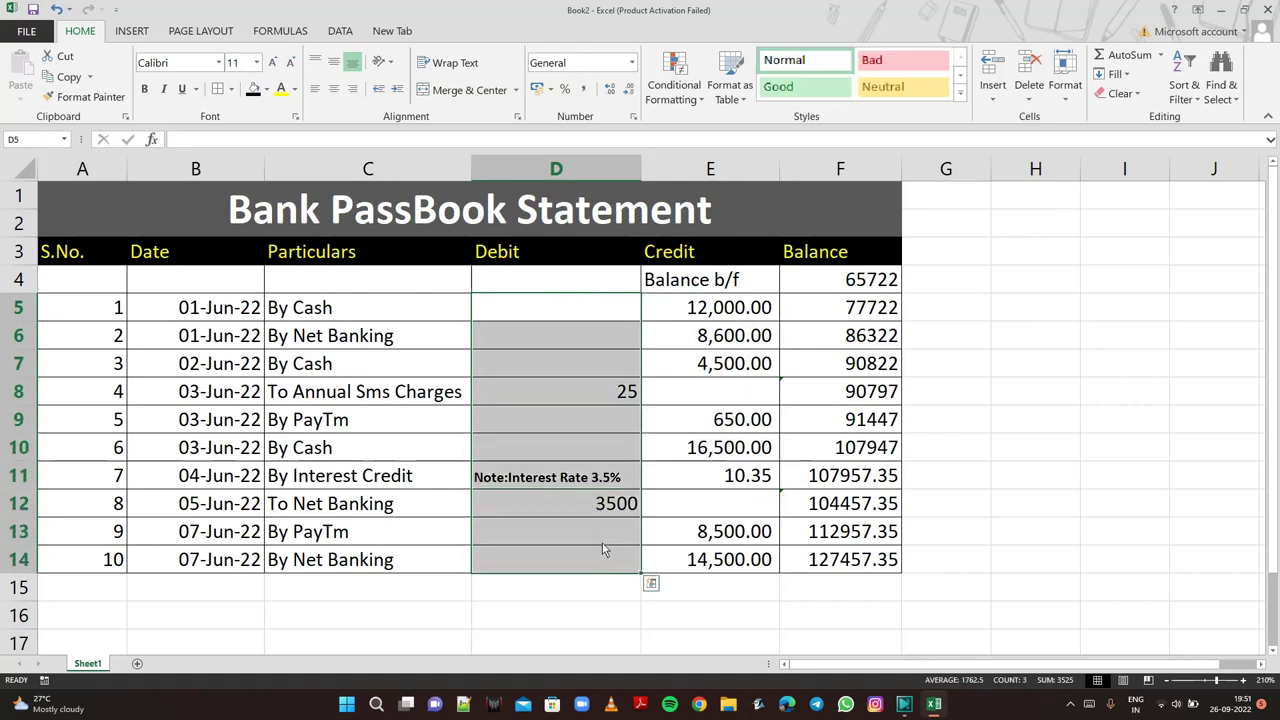
{"action": "left_click", "coordinate": [583, 88]}
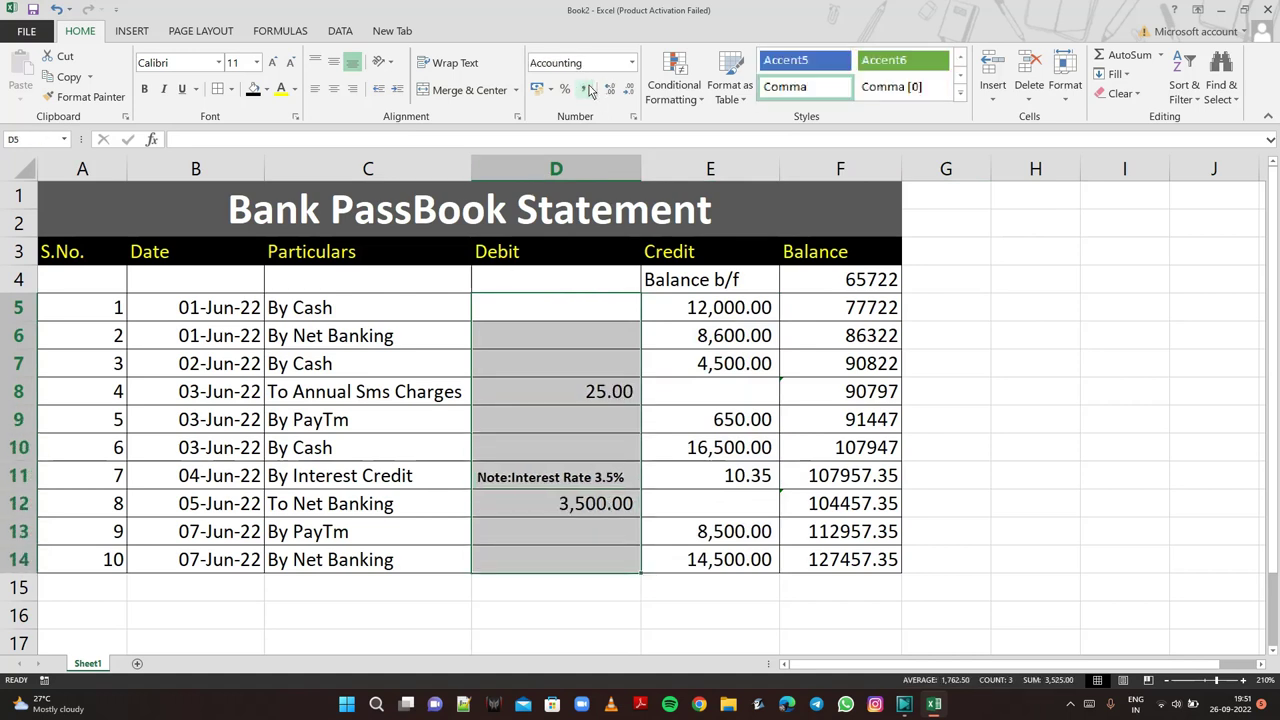
{"action": "left_click", "coordinate": [1005, 332]}
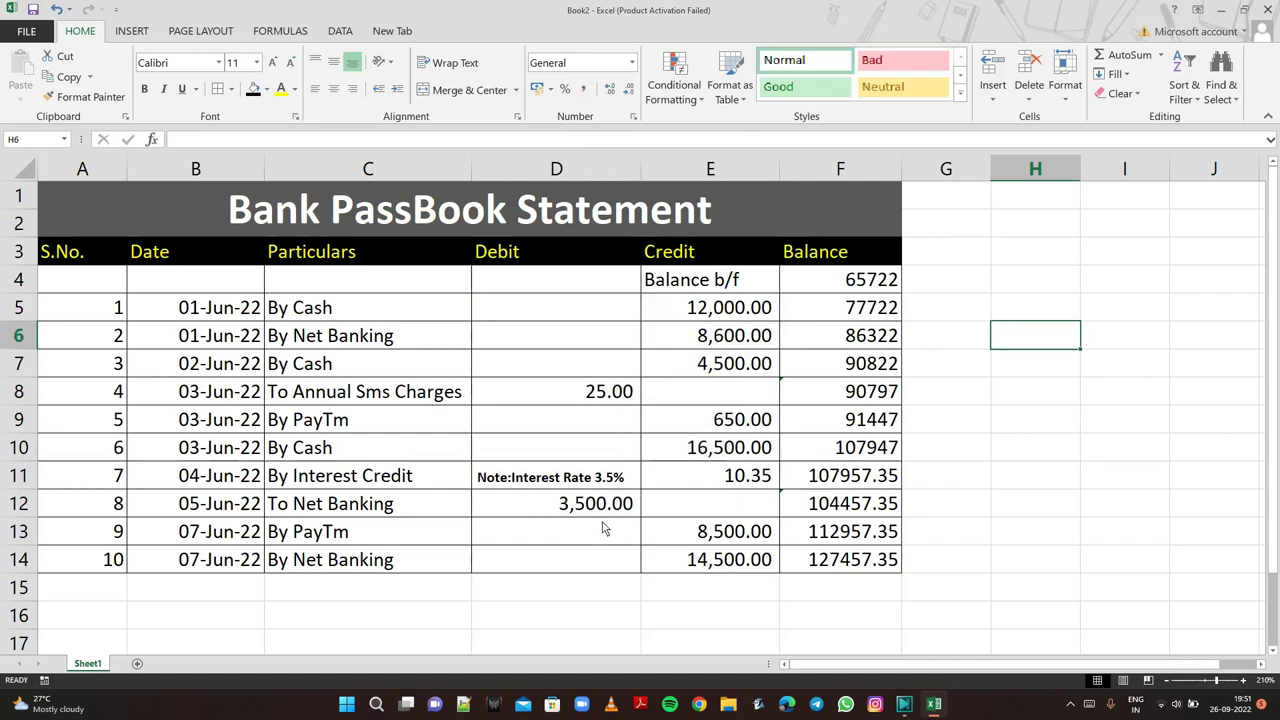
{"action": "left_click_drag", "start_coordinate": [840, 282], "coordinate": [843, 562]}
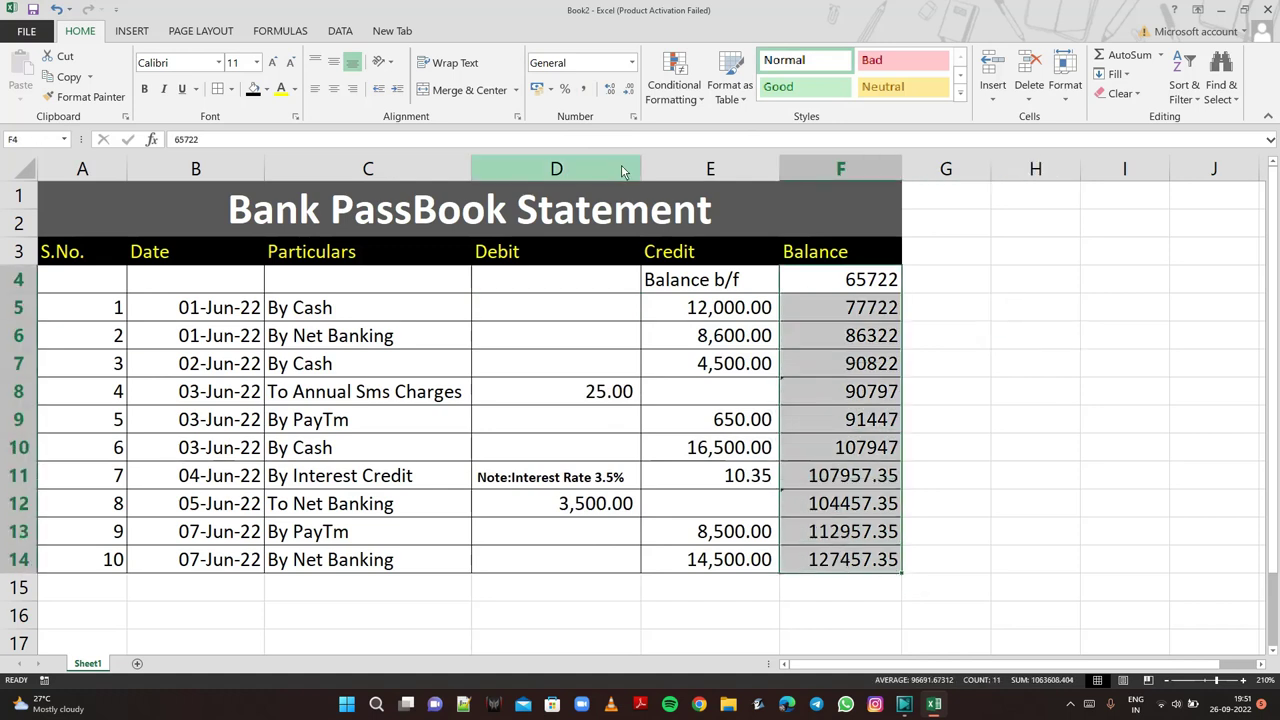
{"action": "left_click", "coordinate": [582, 90]}
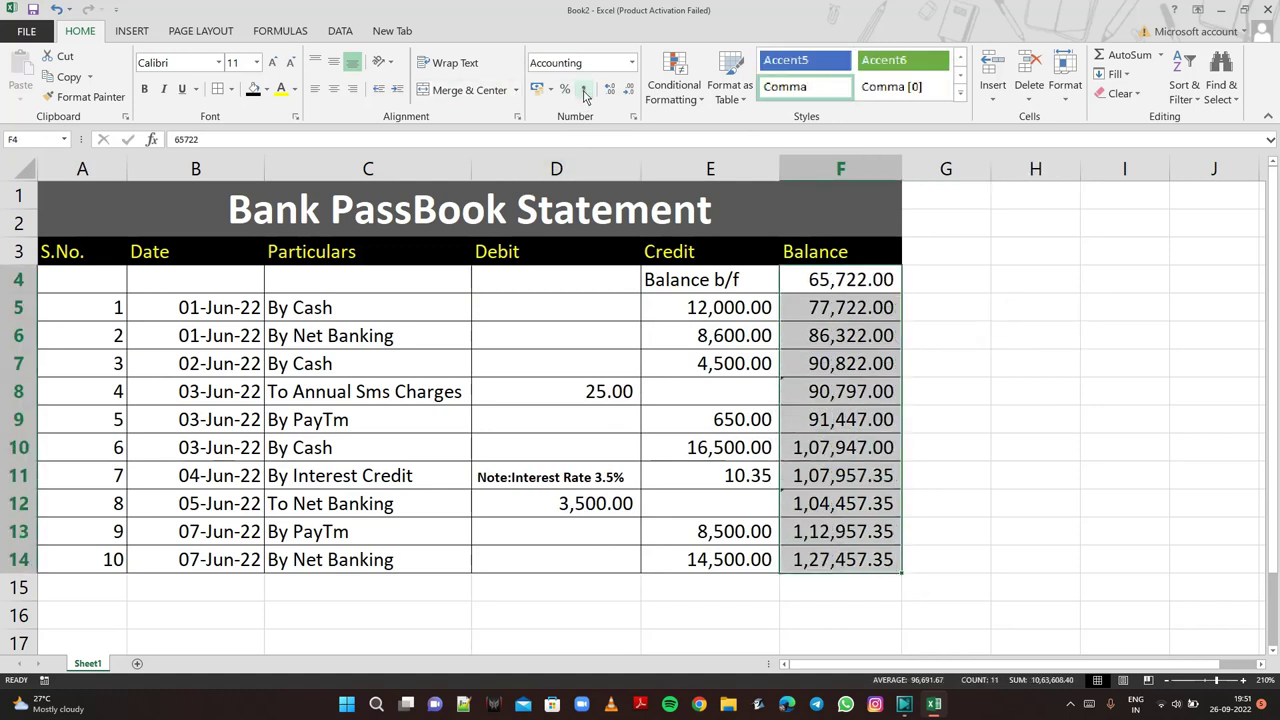
{"action": "left_click", "coordinate": [1030, 305]}
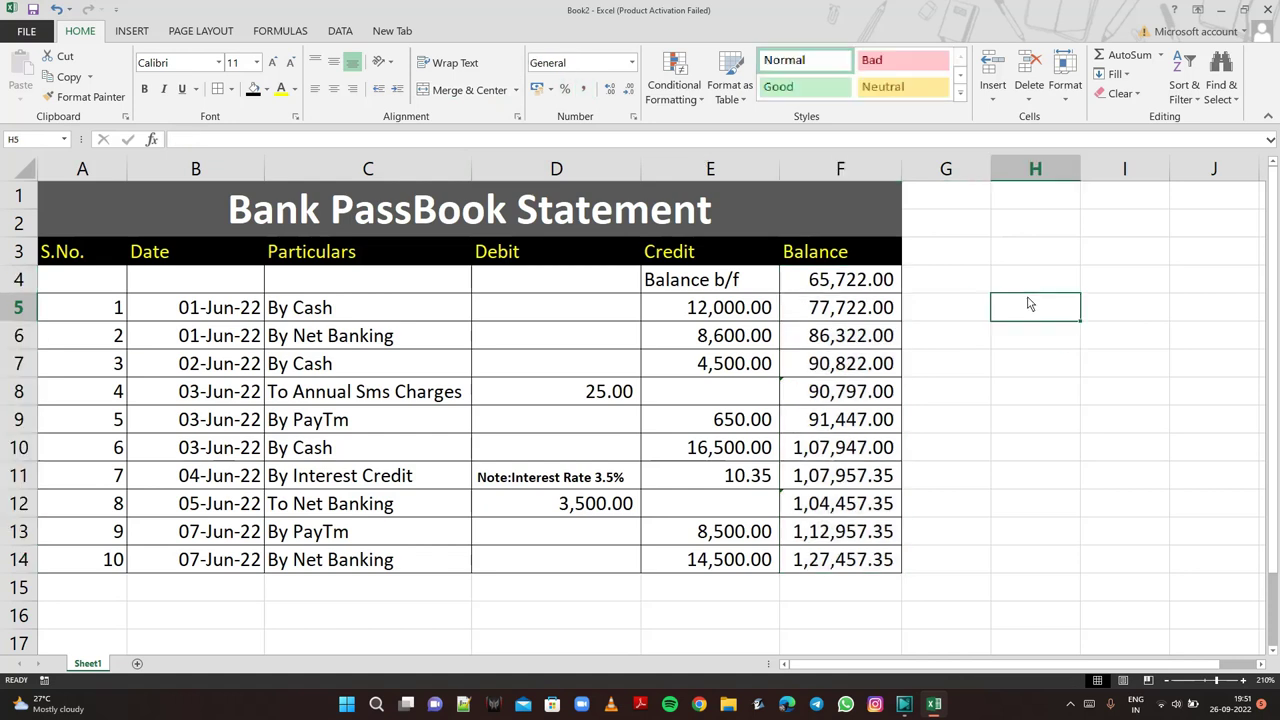